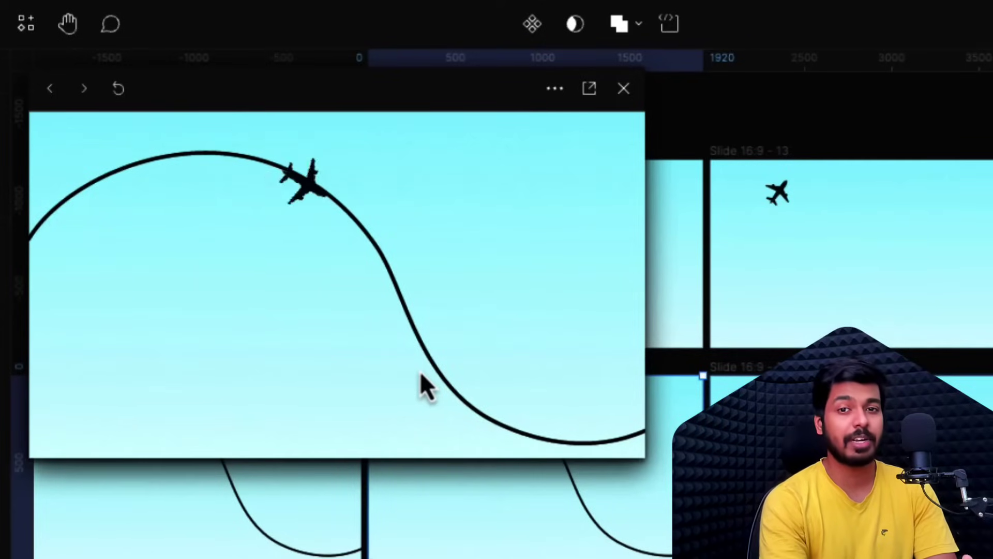
Step: Close the flying-airplane prototype preview and scroll across the Path Animation slides
{"action": "left_click", "coordinate": [623, 91]}
{"action": "scroll", "coordinate": [623, 96], "scroll_direction": "right", "scroll_amount": 5}
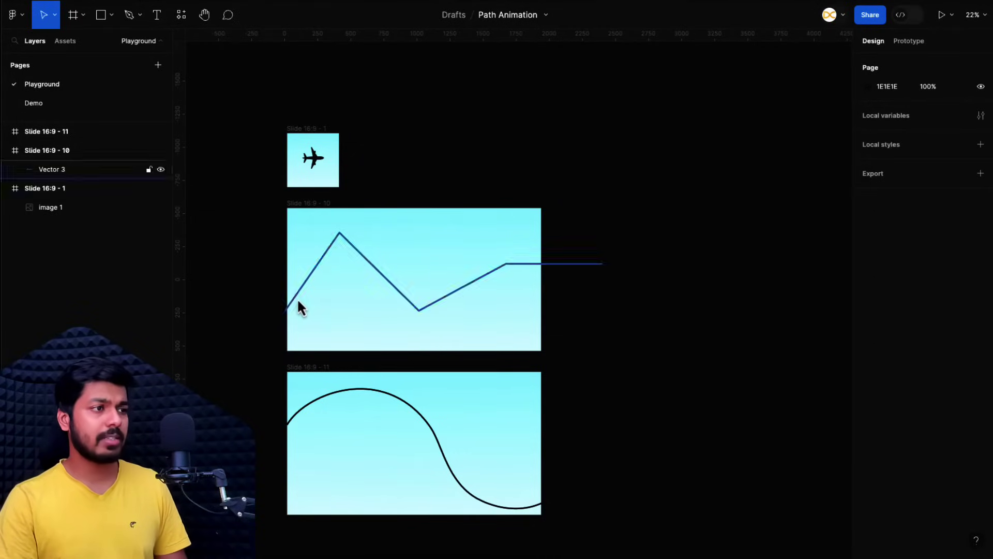
{"action": "key", "text": "p"}
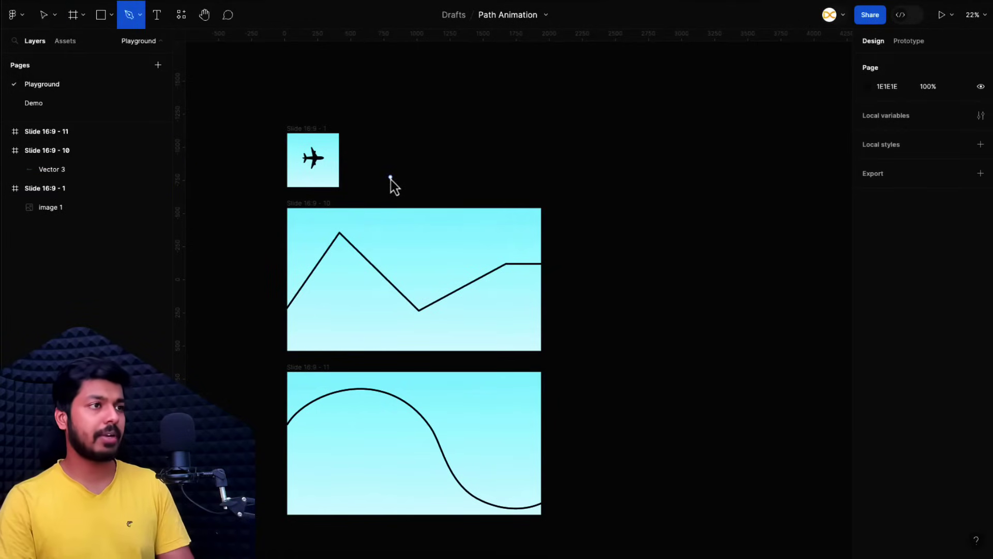
{"action": "left_click", "coordinate": [374, 174]}
{"action": "left_click", "coordinate": [449, 114]}
{"action": "left_click", "coordinate": [528, 178]}
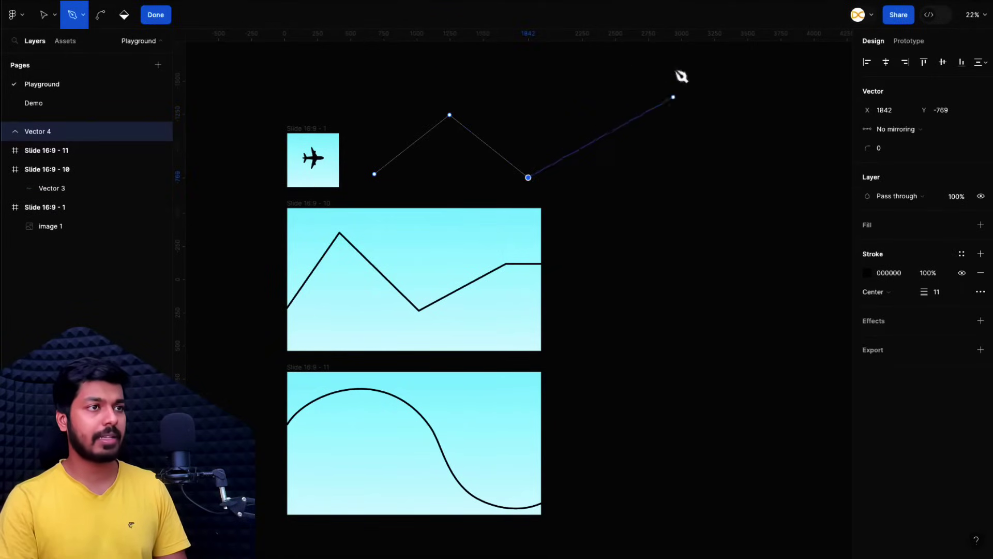
{"action": "left_click", "coordinate": [675, 111]}
{"action": "key", "text": "Escape"}
{"action": "key", "text": "Escape"}
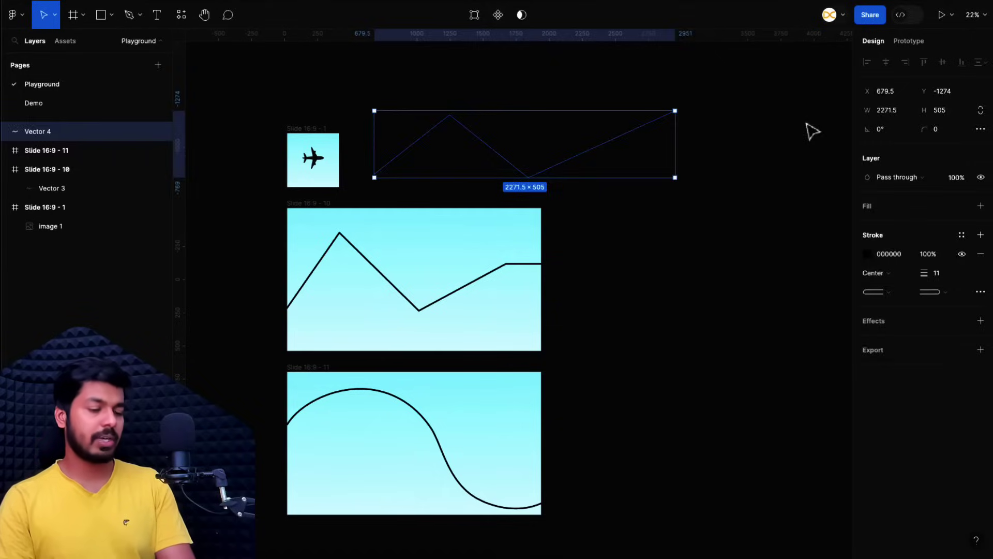
{"action": "key", "text": "Delete"}
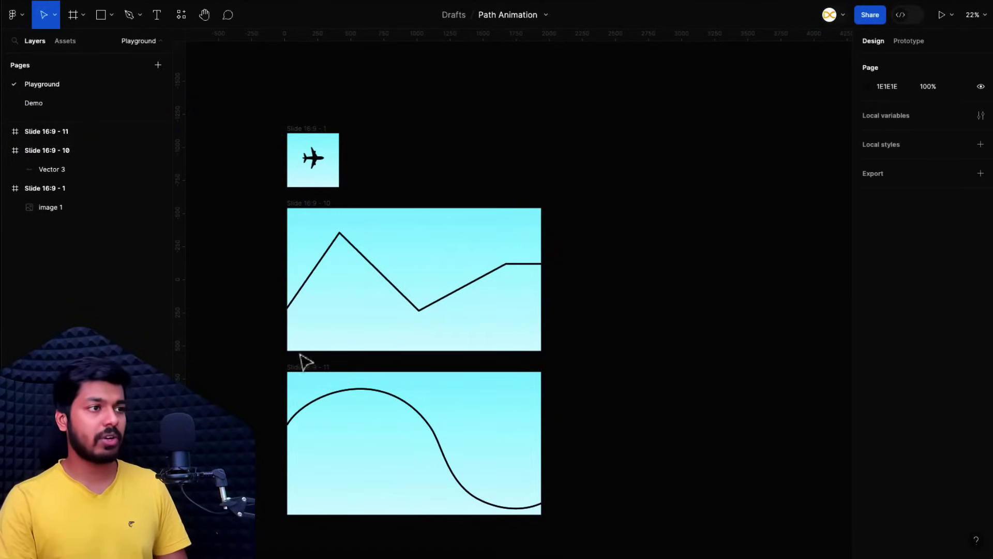
{"action": "left_click", "coordinate": [308, 203]}
Step: Duplicate the zigzag slide as Slide 16:9 - 12 and paste the airplane image into it
{"action": "key", "text": "ctrl+d"}
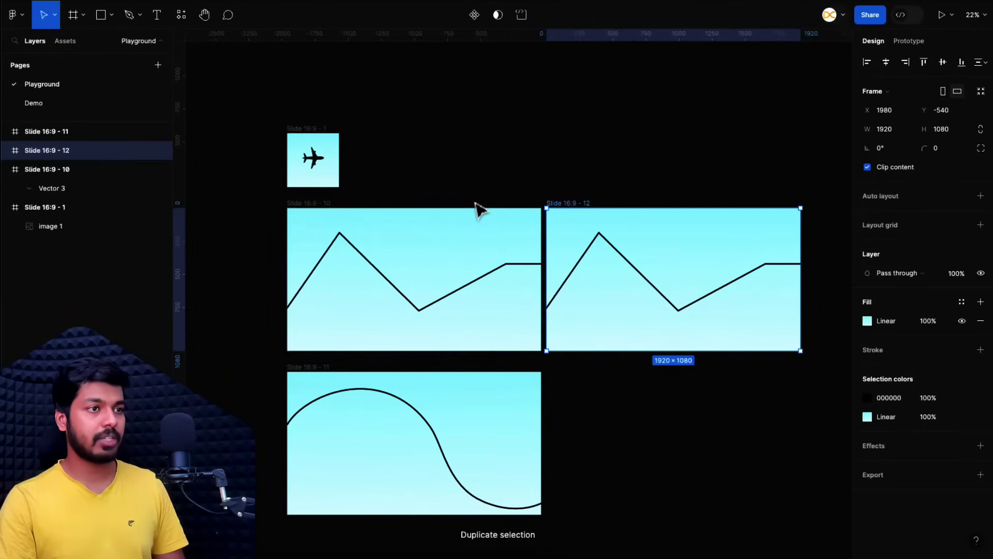
{"action": "left_click", "coordinate": [321, 165]}
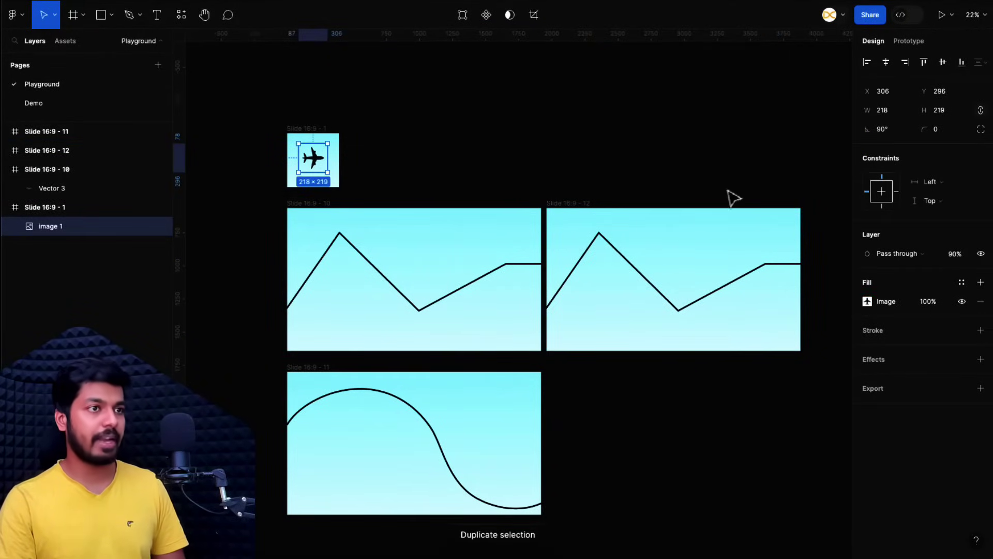
{"action": "key", "text": "ctrl+c"}
{"action": "left_click", "coordinate": [569, 204]}
{"action": "key", "text": "shift+2"}
{"action": "key", "text": "ctrl+v"}
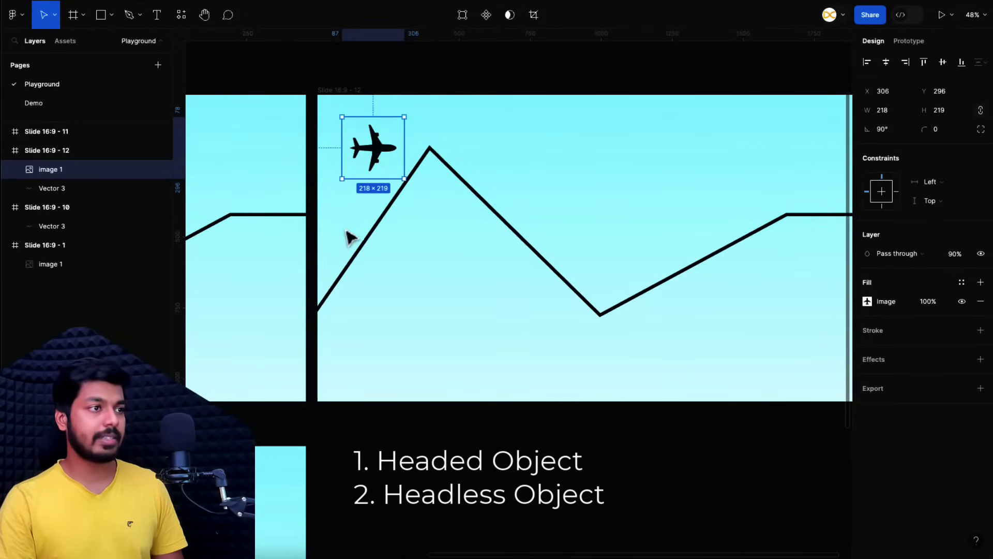
Step: Rotate the airplane to 143.63° and place it at the jagged line's left starting point
{"action": "key", "text": "o"}
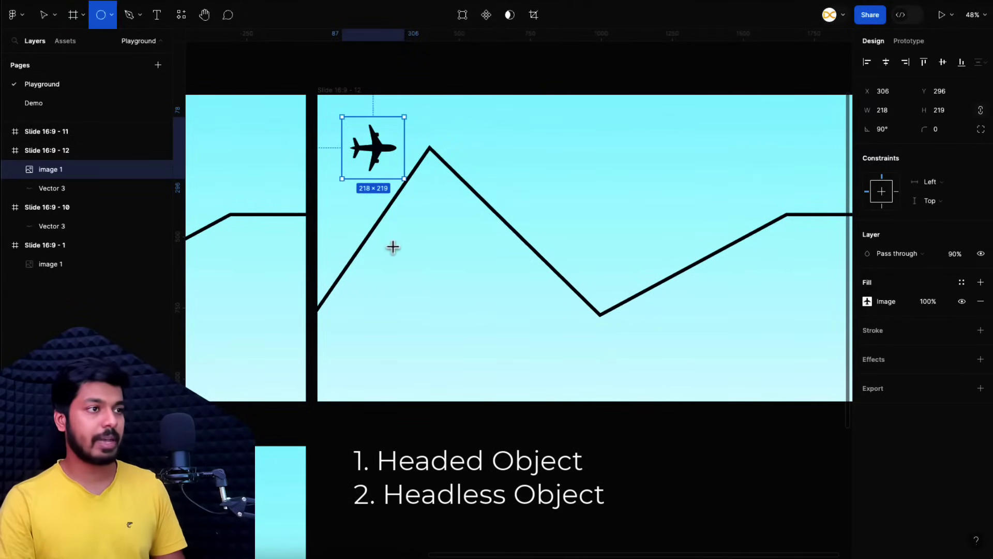
{"action": "mouse_move", "coordinate": [385, 248]}
{"action": "left_mouse_down"}
{"action": "mouse_move", "coordinate": [415, 279]}
{"action": "mouse_move", "coordinate": [326, 322]}
{"action": "mouse_move", "coordinate": [421, 166]}
{"action": "mouse_move", "coordinate": [438, 161]}
{"action": "mouse_move", "coordinate": [348, 297]}
{"action": "left_mouse_up"}
{"action": "key", "text": "Delete"}
{"action": "left_click", "coordinate": [387, 155]}
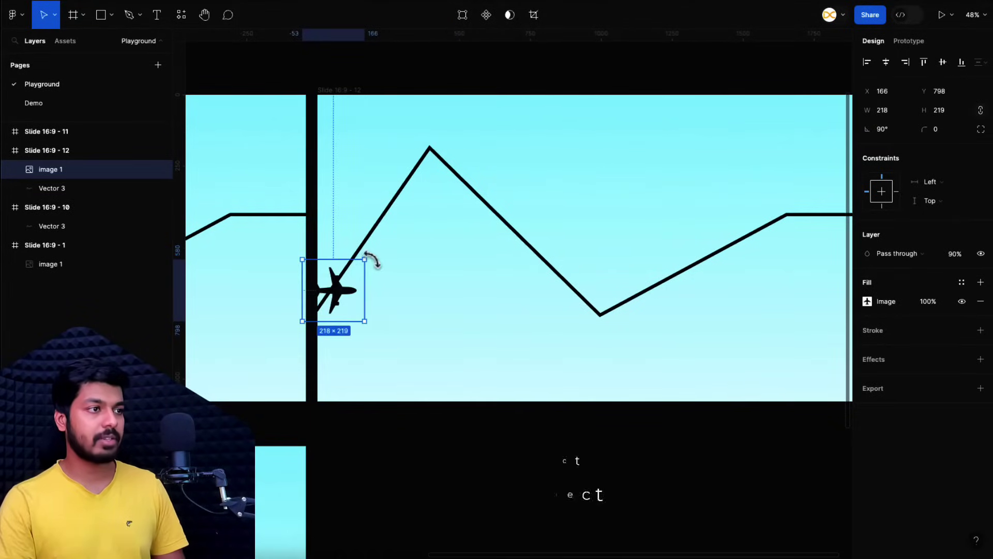
{"action": "left_click_drag", "start_coordinate": [373, 258], "coordinate": [454, 211]}
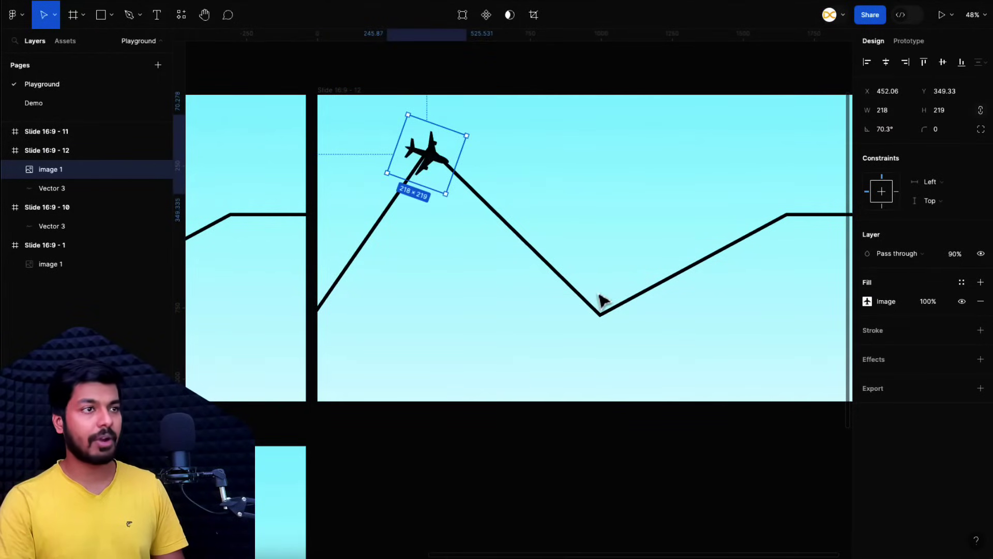
{"action": "key", "text": "ctrl+z"}
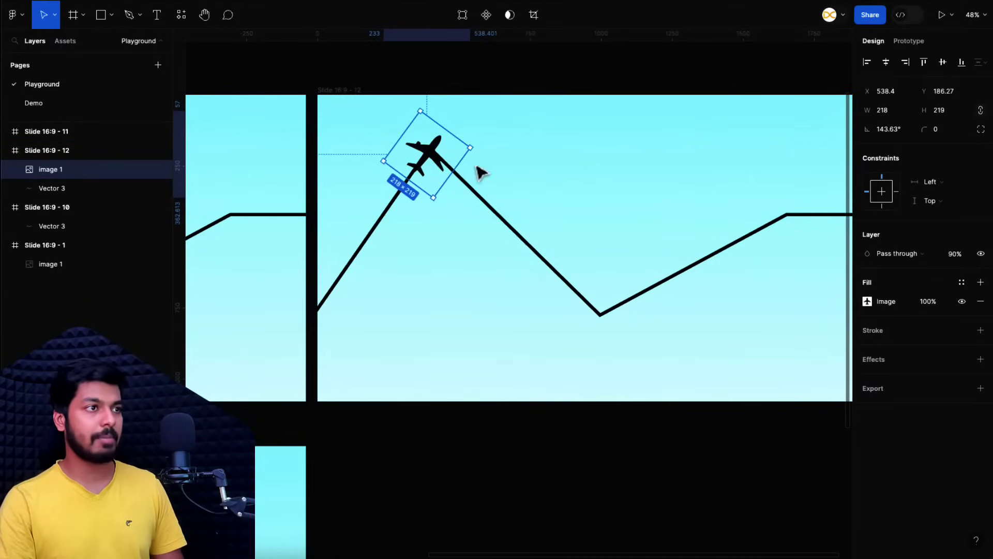
{"action": "left_click_drag", "start_coordinate": [433, 163], "coordinate": [334, 306]}
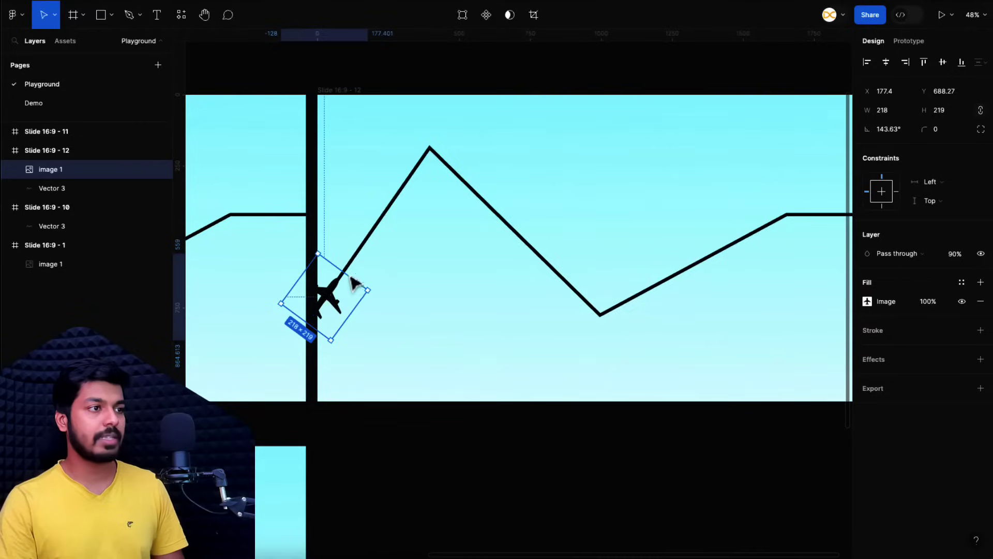
{"action": "scroll", "coordinate": [371, 249], "scroll_direction": "down", "scroll_amount": 5}
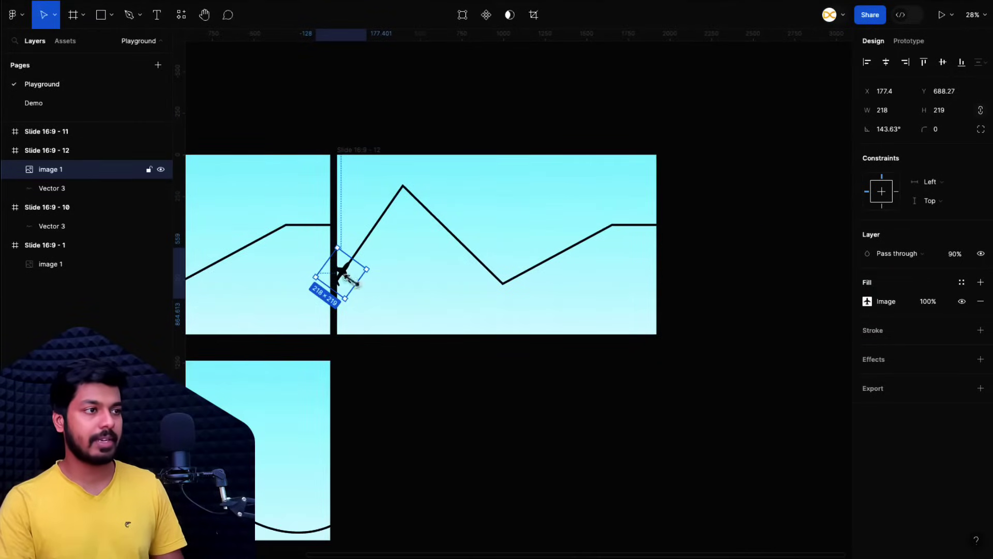
{"action": "left_click", "coordinate": [366, 140]}
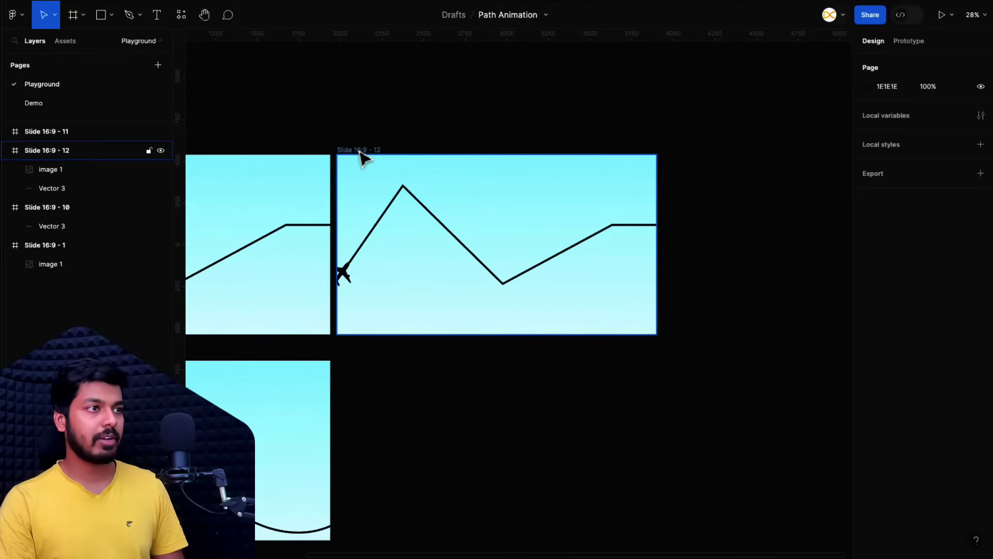
Step: Duplicate Slide 12 as Slide 16:9 - 13 and move the airplane up to the line's peak
{"action": "left_click", "coordinate": [362, 152]}
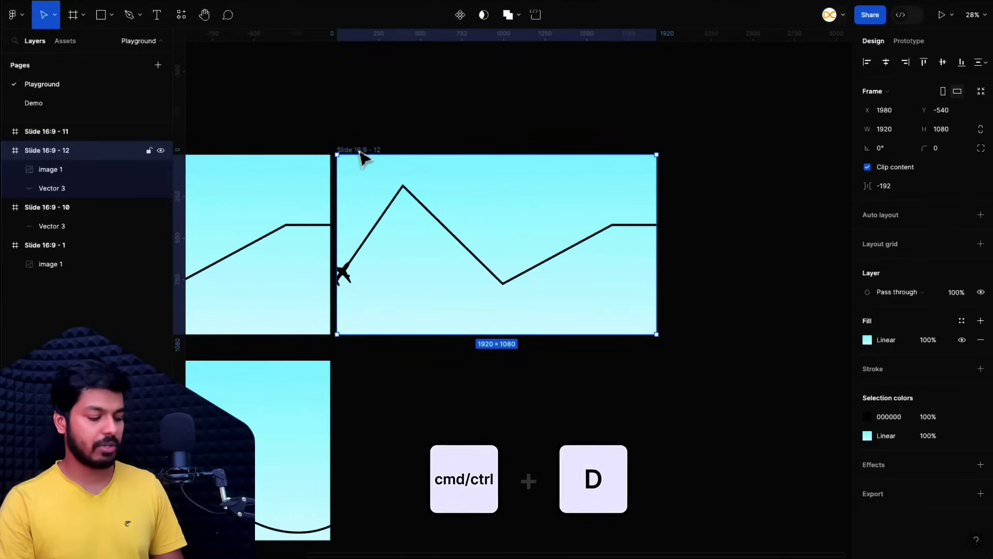
{"action": "key", "text": "ctrl+d"}
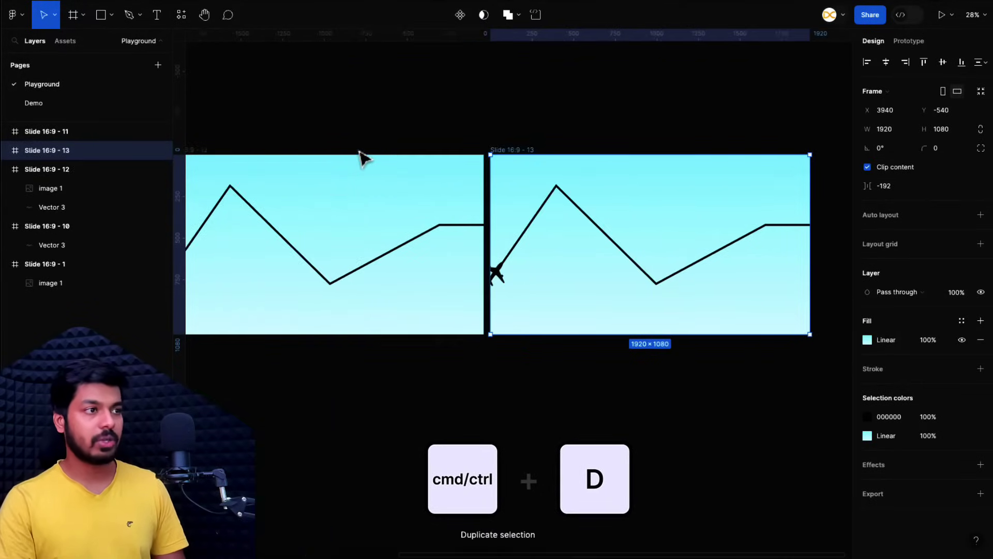
{"action": "scroll", "coordinate": [538, 238], "scroll_direction": "up", "scroll_amount": 3}
{"action": "left_click", "coordinate": [445, 316]}
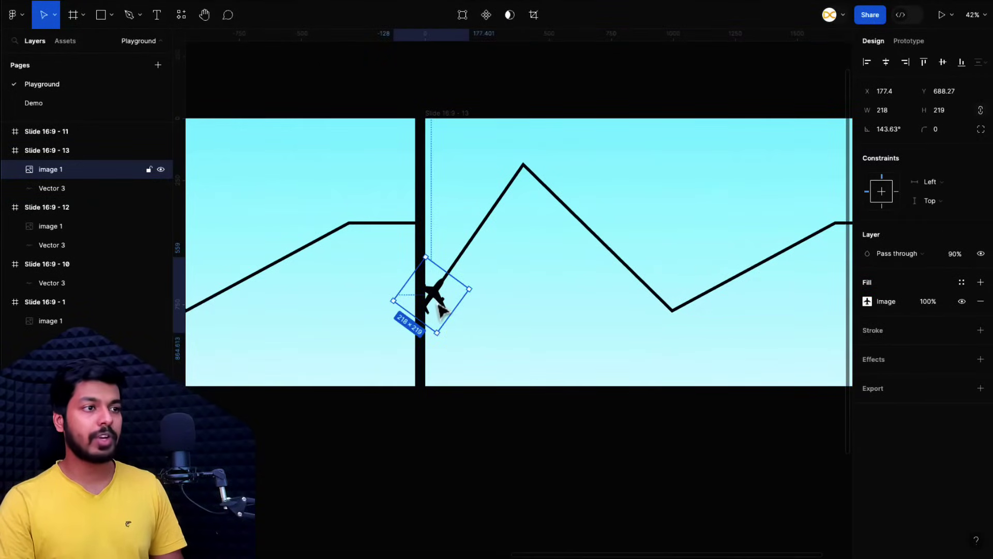
{"action": "left_click_drag", "start_coordinate": [443, 310], "coordinate": [531, 168]}
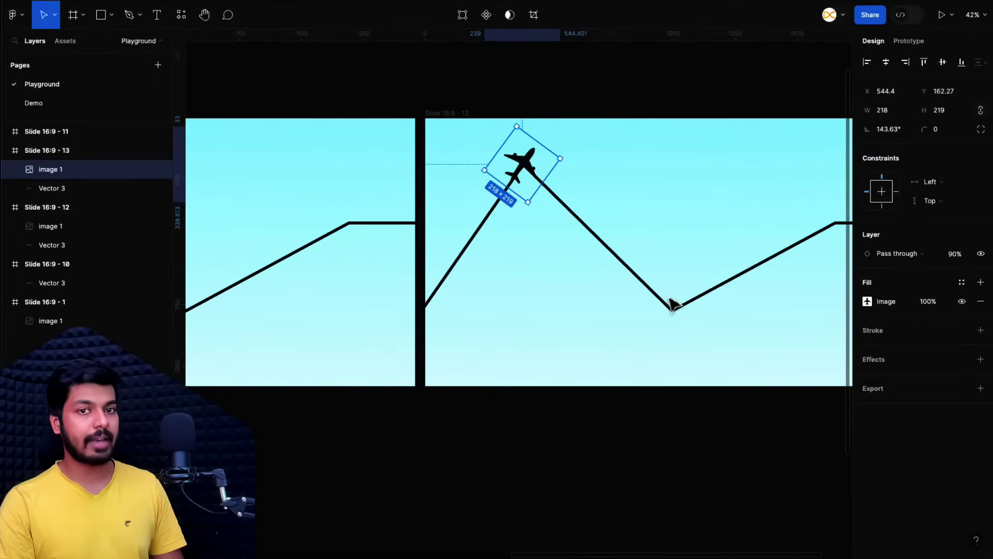
{"action": "scroll", "coordinate": [522, 175], "scroll_direction": "down", "scroll_amount": 3}
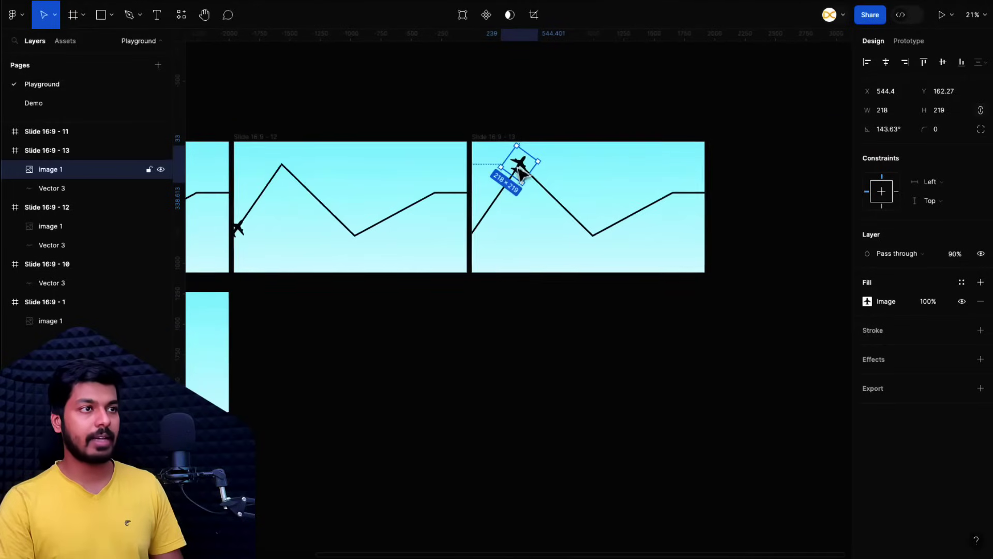
Step: Duplicate into Slide 16:9 - 14 and rotate the airplane to point down the slope
{"action": "left_click", "coordinate": [486, 137]}
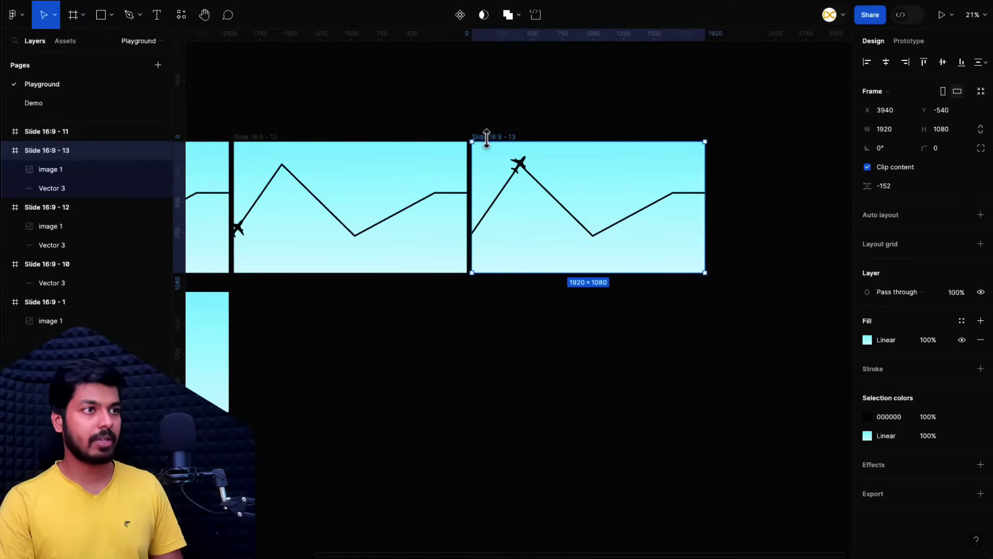
{"action": "key", "text": "super+d"}
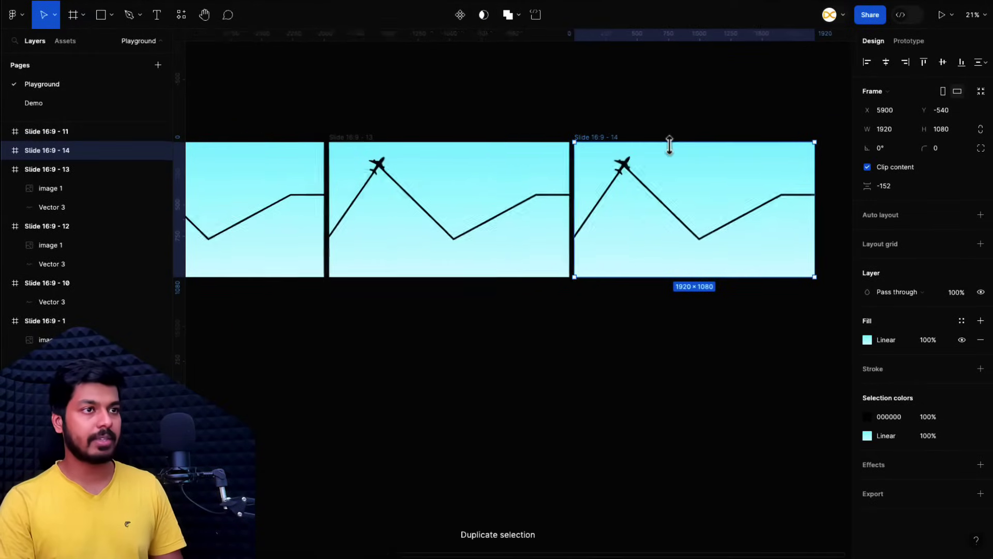
{"action": "scroll", "coordinate": [670, 143], "scroll_direction": "up", "scroll_amount": 4}
{"action": "left_click", "coordinate": [631, 163]}
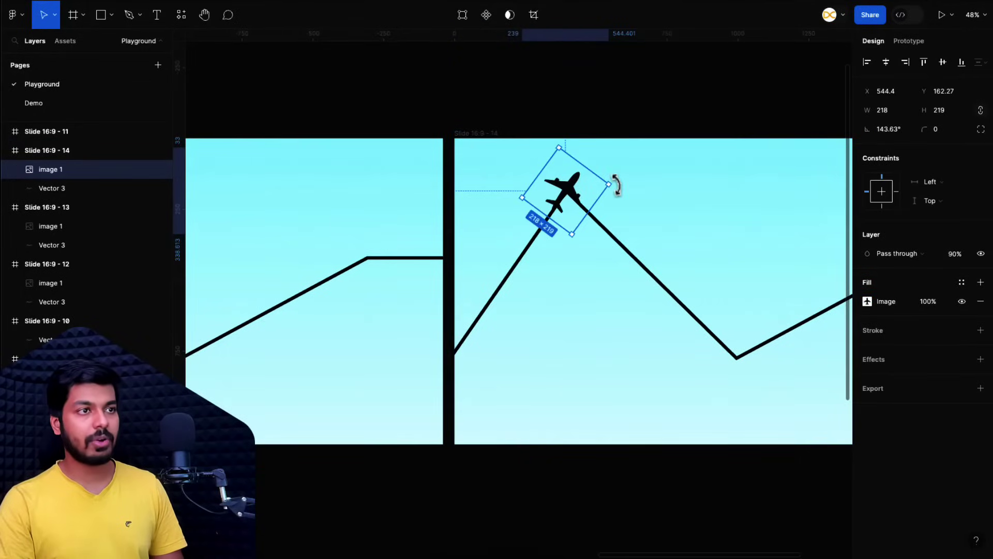
{"action": "left_click_drag", "start_coordinate": [616, 184], "coordinate": [573, 288]}
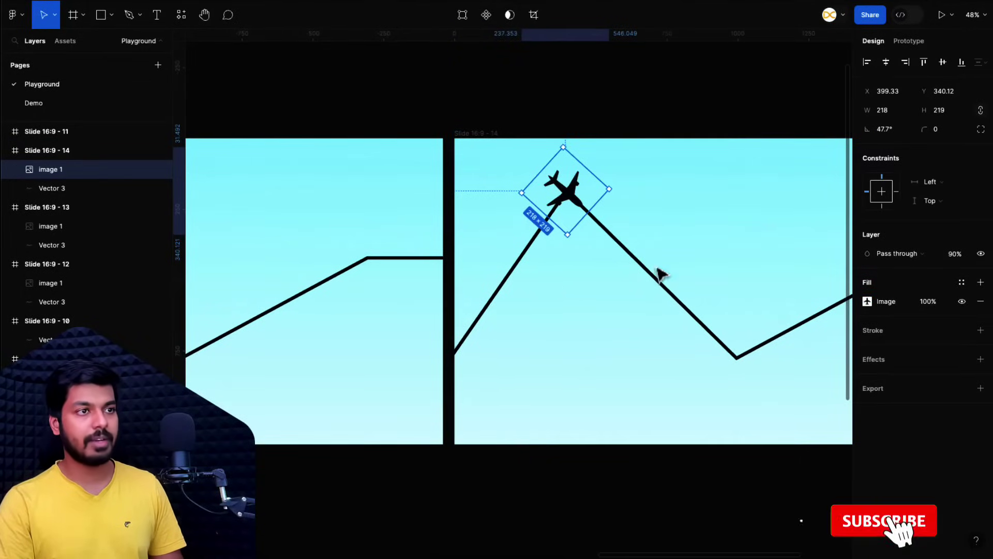
{"action": "scroll", "coordinate": [656, 272], "scroll_direction": "down", "scroll_amount": 5}
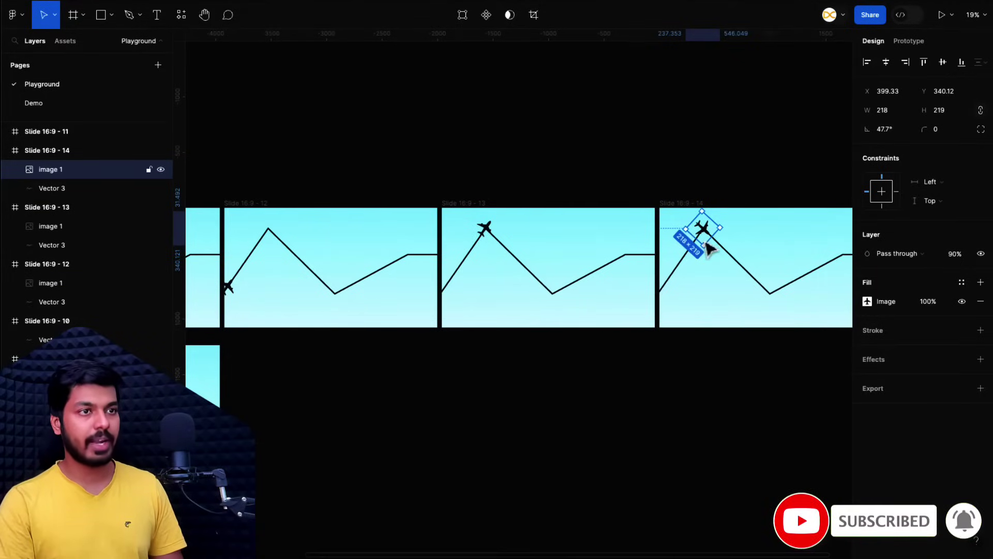
Step: Duplicate into Slide 16:9 - 15 and move the airplane down toward the valley
{"action": "scroll", "coordinate": [709, 251], "scroll_direction": "right", "scroll_amount": 5}
{"action": "left_click", "coordinate": [382, 207]}
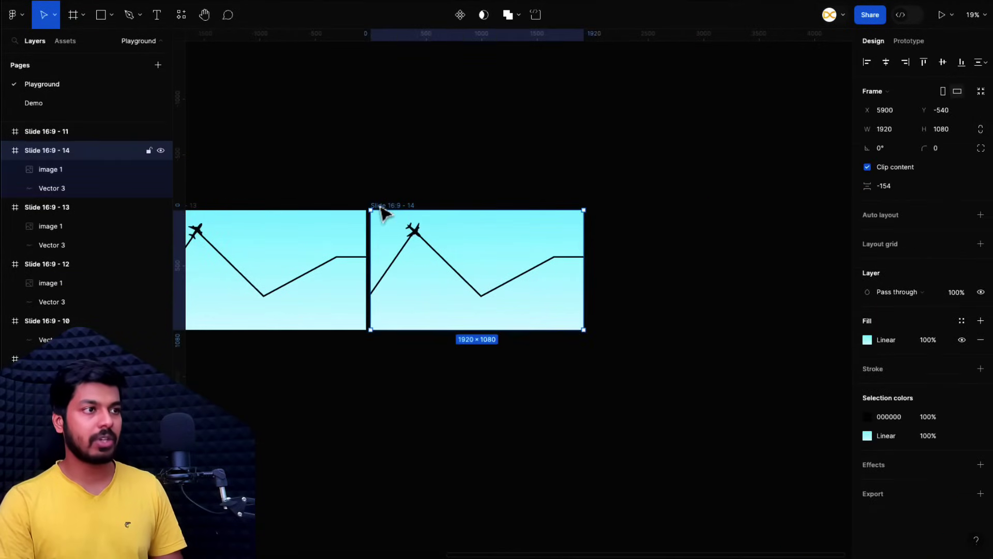
{"action": "key", "text": "ctrl+d"}
{"action": "scroll", "coordinate": [688, 255], "scroll_direction": "up", "scroll_amount": 3}
{"action": "left_click", "coordinate": [595, 219]}
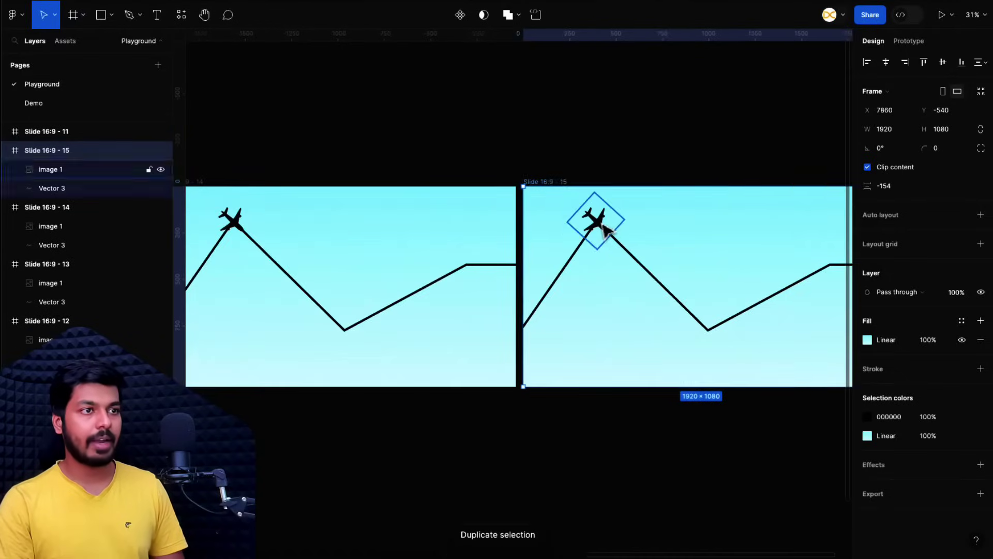
{"action": "left_click_drag", "start_coordinate": [594, 219], "coordinate": [710, 331]}
{"action": "left_click", "coordinate": [661, 166]}
{"action": "scroll", "coordinate": [664, 167], "scroll_direction": "down", "scroll_amount": 3}
Step: Duplicate into Slide 16:9 - 16 and rotate the airplane to climb the next slope
{"action": "left_click", "coordinate": [587, 169]}
{"action": "key", "text": "ctrl+d"}
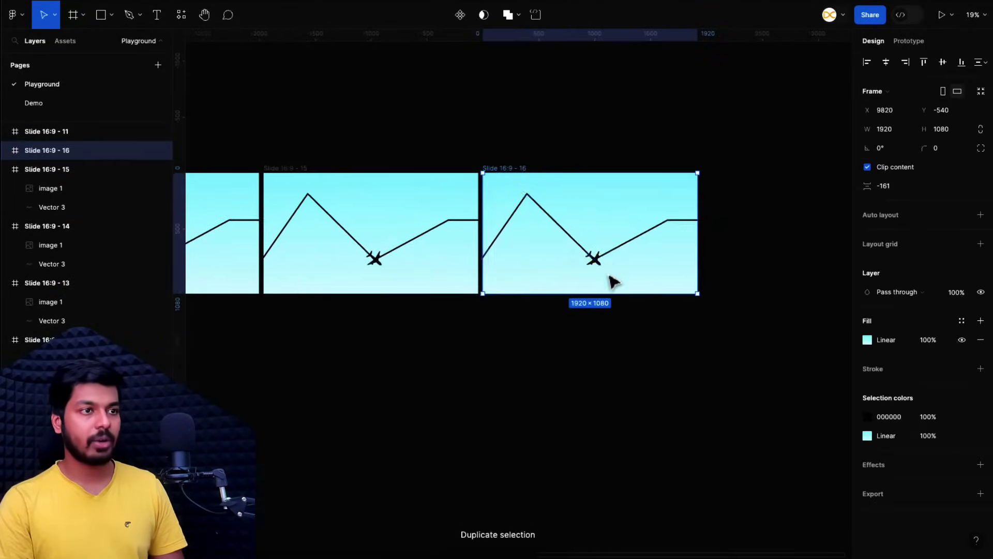
{"action": "left_click", "coordinate": [593, 261]}
{"action": "scroll", "coordinate": [591, 261], "scroll_direction": "up", "scroll_amount": 5}
{"action": "left_click_drag", "start_coordinate": [647, 264], "coordinate": [615, 215]}
{"action": "scroll", "coordinate": [795, 176], "scroll_direction": "down", "scroll_amount": 3}
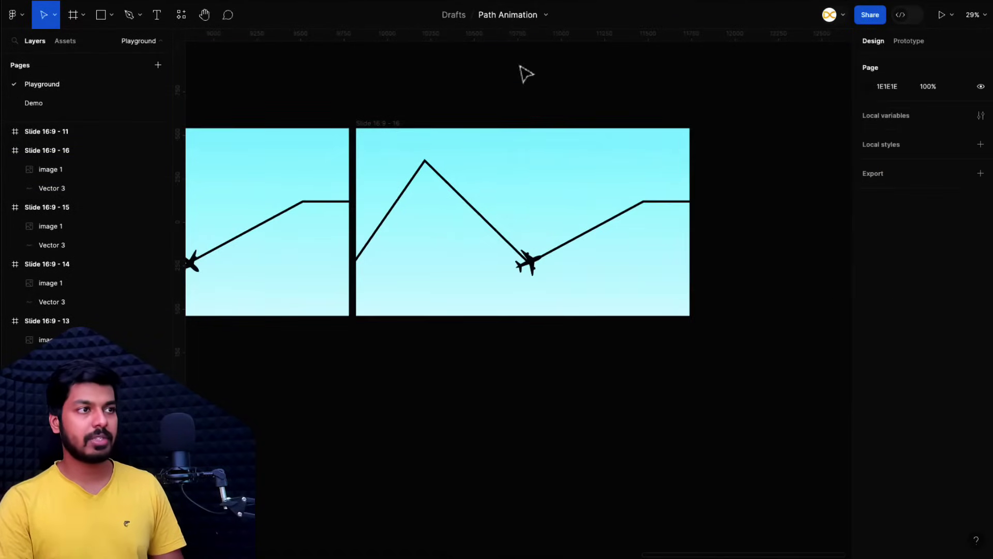
Step: In Slide 16:9 - 19, move the airplane along the line off the right edge
{"action": "left_click", "coordinate": [373, 128]}
{"action": "scroll", "coordinate": [590, 165], "scroll_direction": "up", "scroll_amount": 3}
{"action": "left_click", "coordinate": [683, 235]}
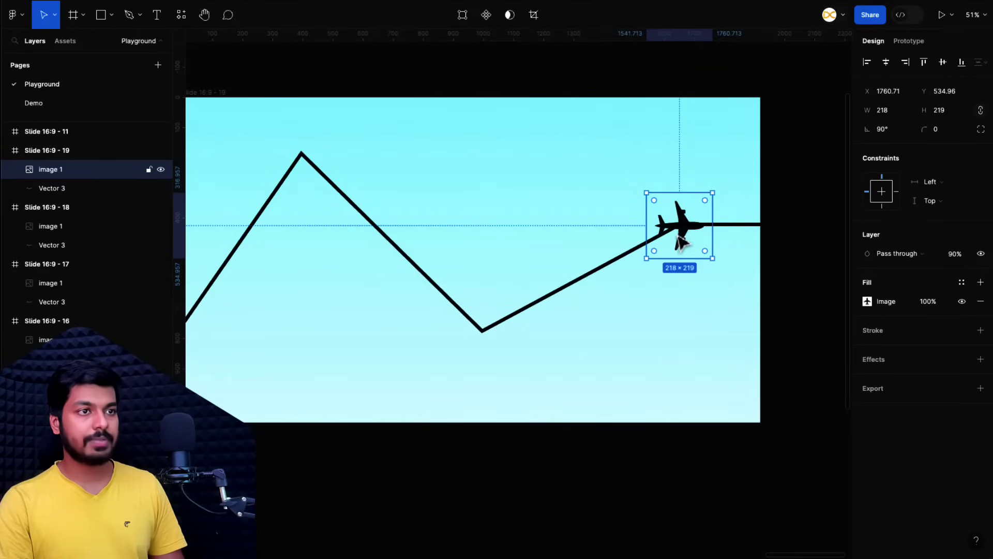
{"action": "left_click_drag", "start_coordinate": [682, 242], "coordinate": [781, 240]}
{"action": "scroll", "coordinate": [726, 235], "scroll_direction": "down", "scroll_amount": 5}
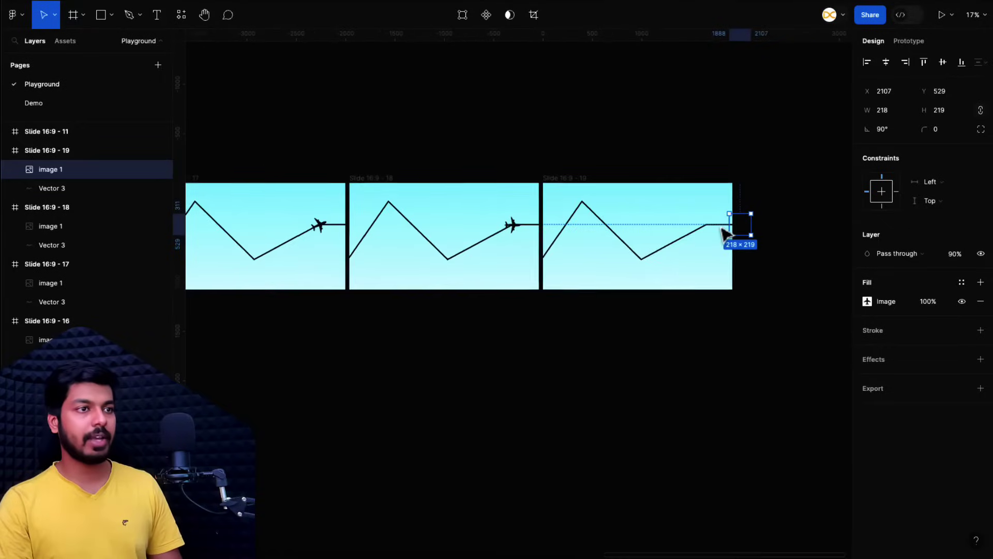
{"action": "scroll", "coordinate": [726, 233], "scroll_direction": "down", "scroll_amount": 2}
{"action": "left_click", "coordinate": [512, 336]}
{"action": "scroll", "coordinate": [512, 337], "scroll_direction": "down", "scroll_amount": 3}
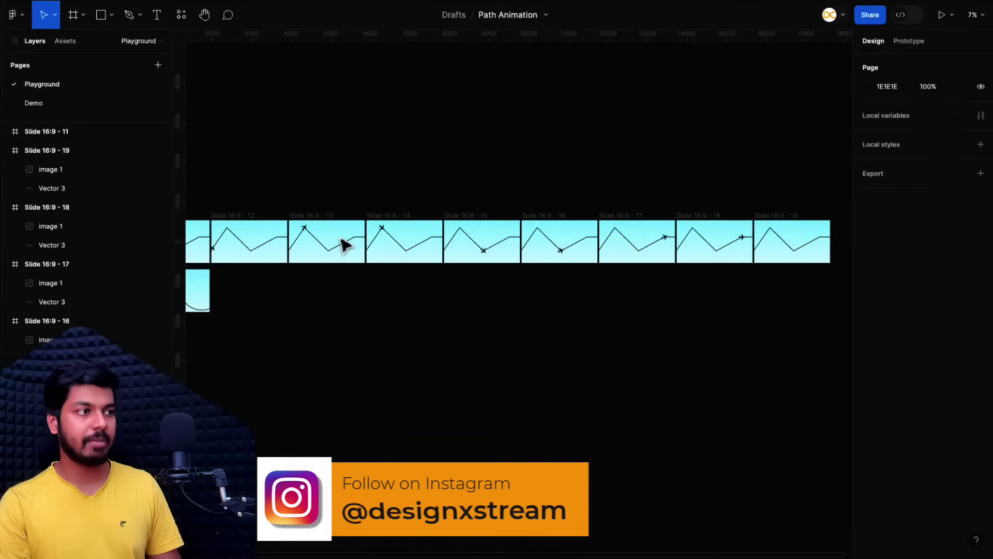
Step: In the Prototype tab, link Slide 16:9 - 12 to Slide 16:9 - 13
{"action": "scroll", "coordinate": [222, 218], "scroll_direction": "up", "scroll_amount": 5}
{"action": "scroll", "coordinate": [246, 220], "scroll_direction": "left", "scroll_amount": 3}
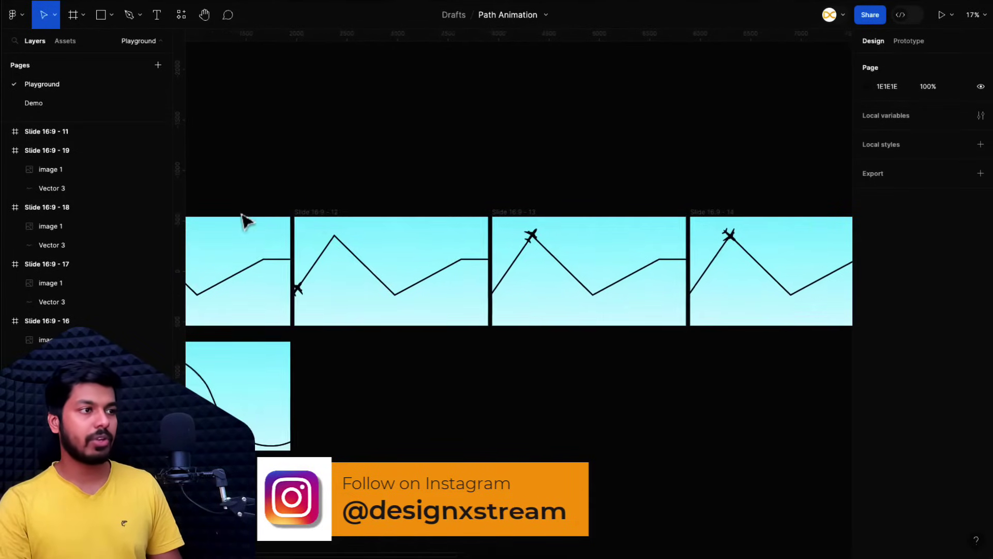
{"action": "scroll", "coordinate": [334, 225], "scroll_direction": "up", "scroll_amount": 2}
{"action": "left_click", "coordinate": [328, 224]}
{"action": "left_click", "coordinate": [915, 42]}
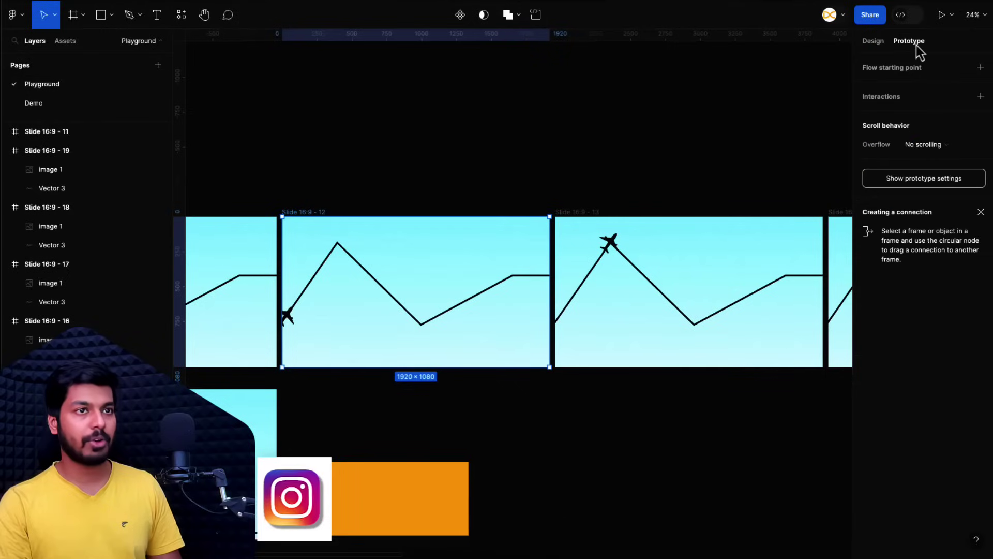
{"action": "mouse_move", "coordinate": [552, 298]}
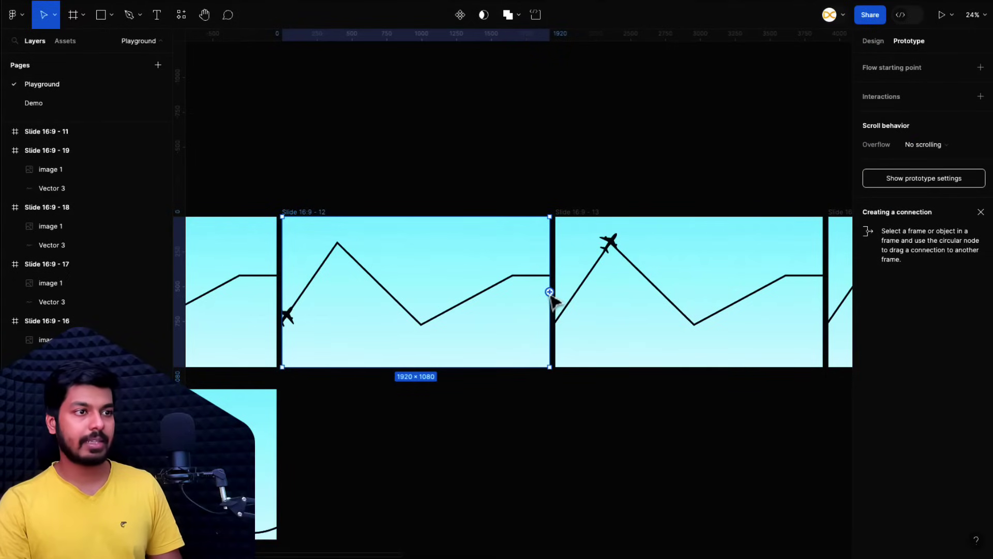
{"action": "left_click_drag", "start_coordinate": [550, 292], "coordinate": [606, 285]}
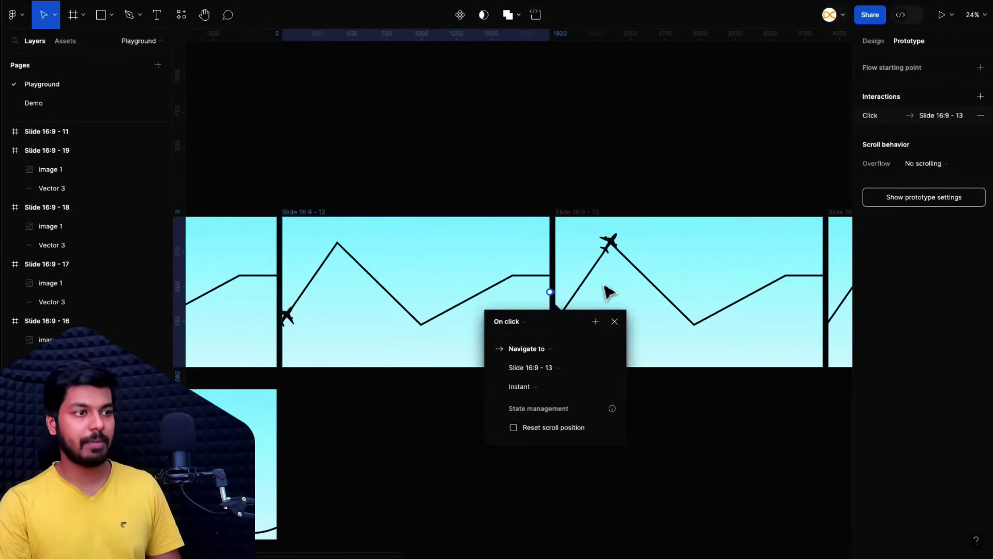
Step: Set the Slide 12 interaction to After delay 1ms, Smart animate, 500ms duration
{"action": "left_click", "coordinate": [532, 327]}
{"action": "left_click", "coordinate": [538, 467]}
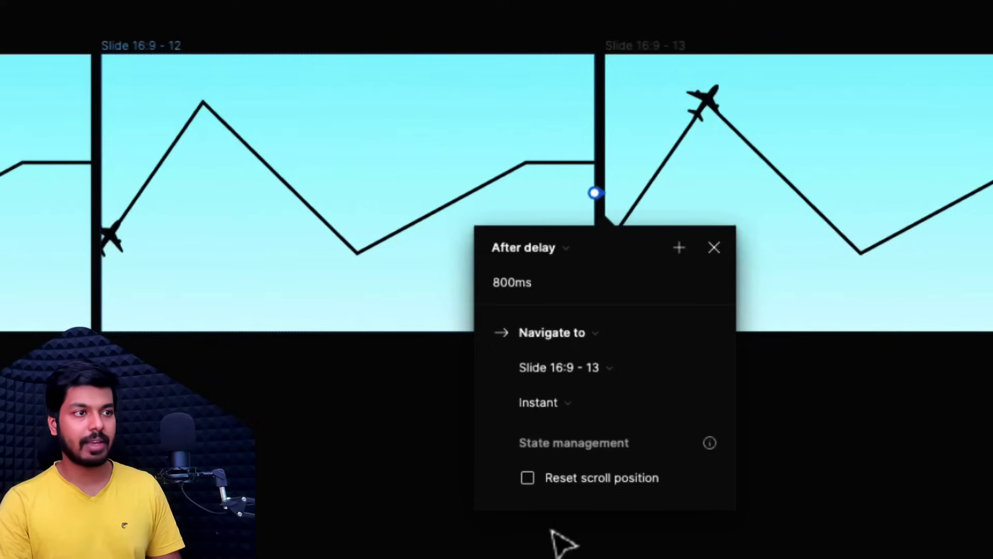
{"action": "left_click", "coordinate": [521, 290]}
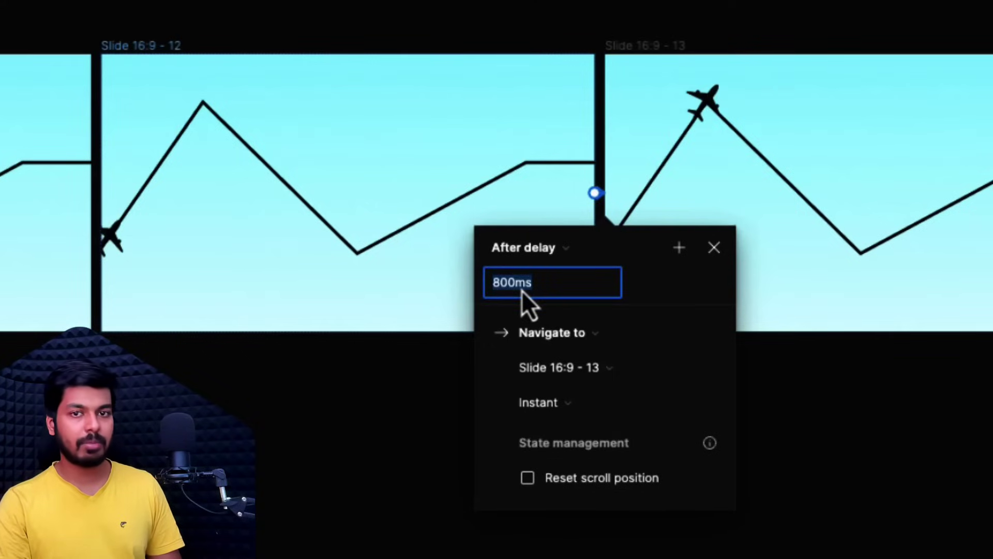
{"action": "type", "text": "1"}
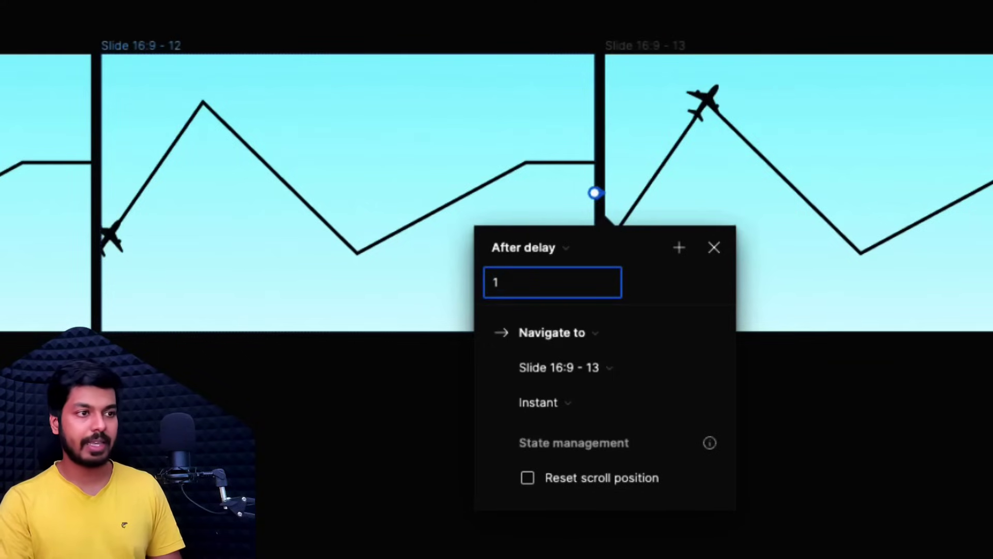
{"action": "left_click", "coordinate": [588, 408]}
{"action": "left_click", "coordinate": [600, 454]}
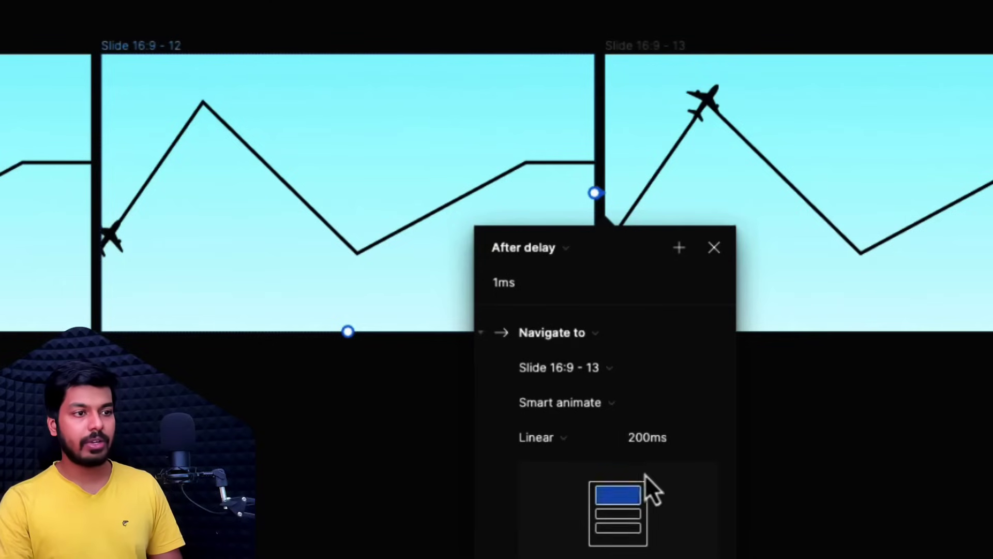
{"action": "type", "text": "500"}
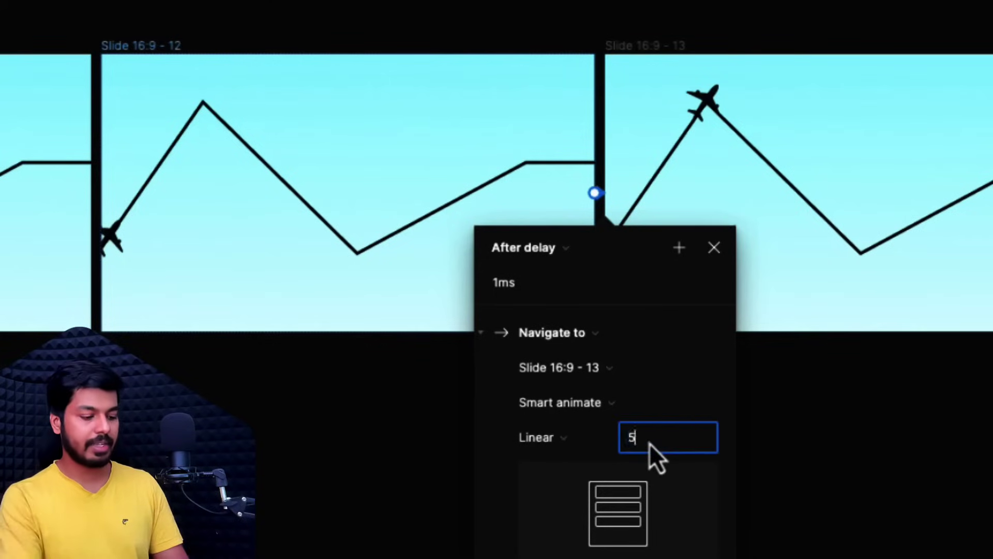
{"action": "key", "text": "Return"}
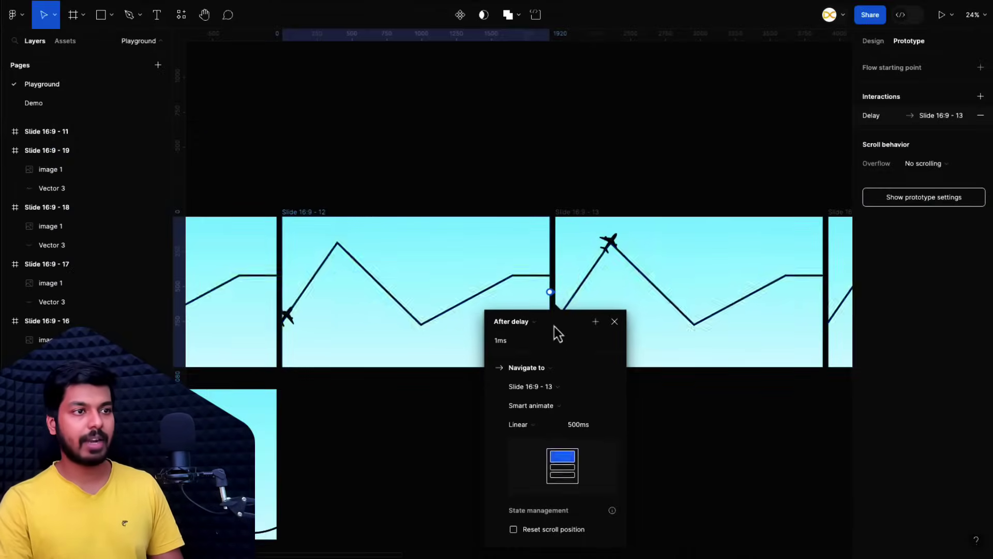
Step: Link Slide 13 to Slide 14 with After delay 1ms and 50ms duration
{"action": "scroll", "coordinate": [674, 300], "scroll_direction": "right", "scroll_amount": 5}
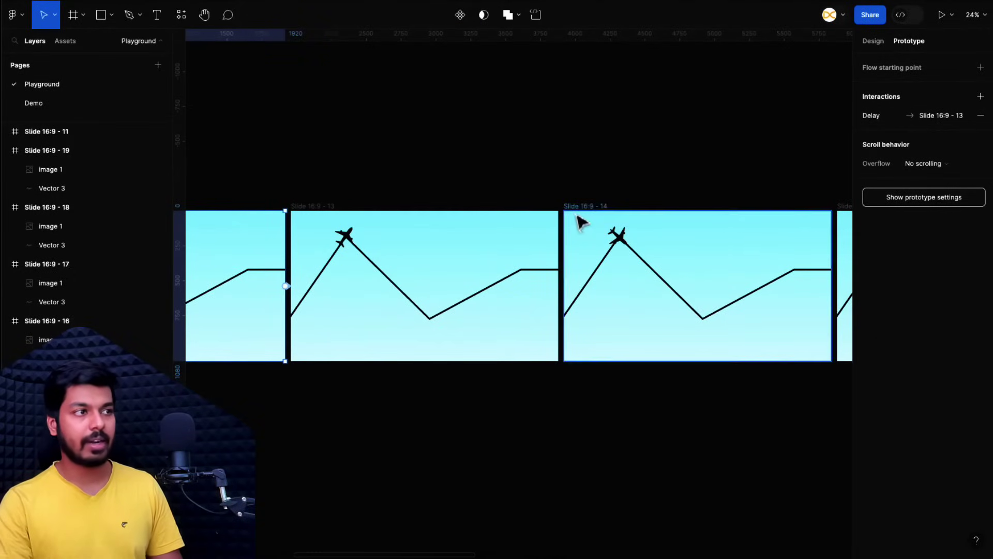
{"action": "left_click", "coordinate": [310, 206]}
{"action": "left_click_drag", "start_coordinate": [559, 286], "coordinate": [603, 298]}
{"action": "left_click", "coordinate": [516, 316]}
{"action": "left_click", "coordinate": [518, 462]}
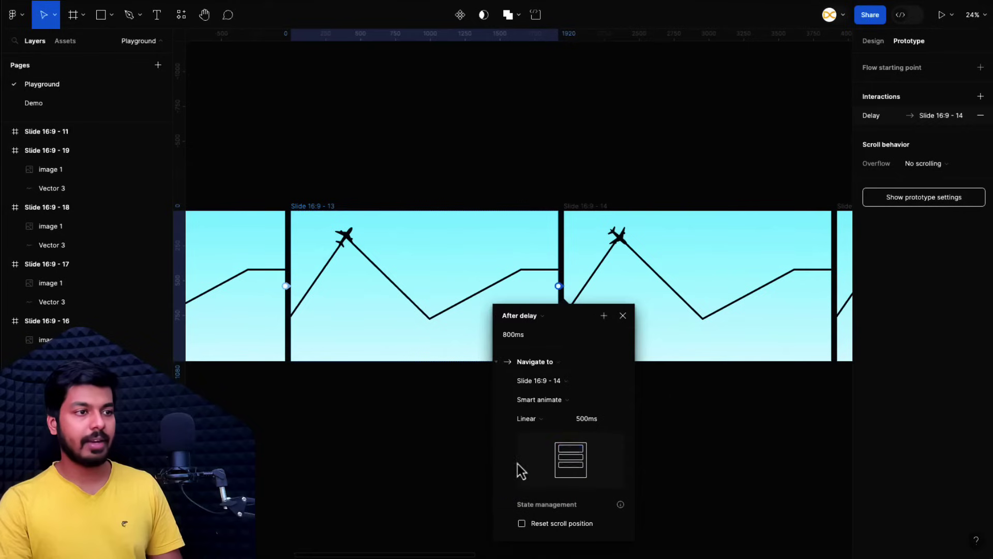
{"action": "type", "text": "1"}
{"action": "key", "text": "Return"}
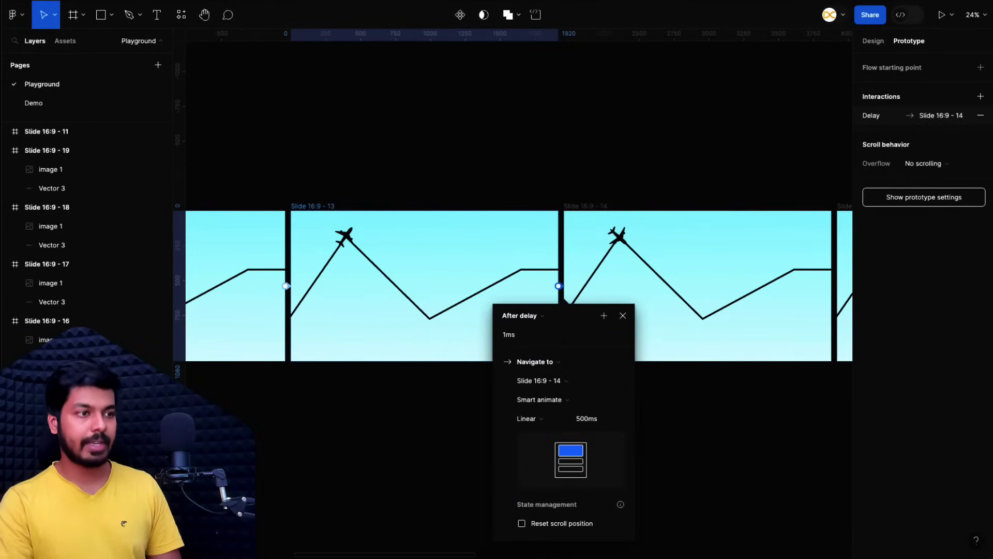
{"action": "left_click", "coordinate": [594, 426]}
{"action": "type", "text": "50"}
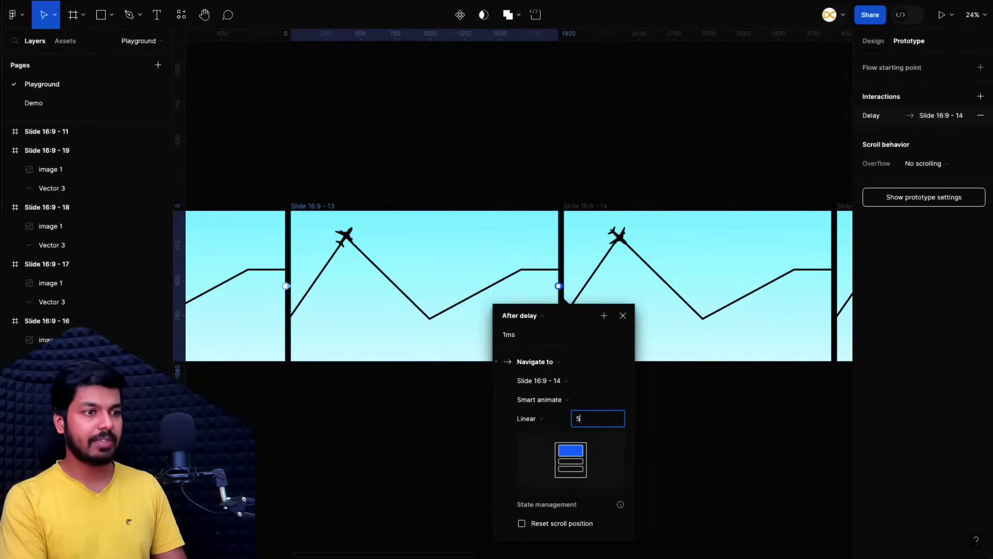
{"action": "key", "text": "Return"}
Step: Link Slide 14 to Slide 15 with After delay 1ms and 500ms duration
{"action": "scroll", "coordinate": [603, 262], "scroll_direction": "right", "scroll_amount": 5}
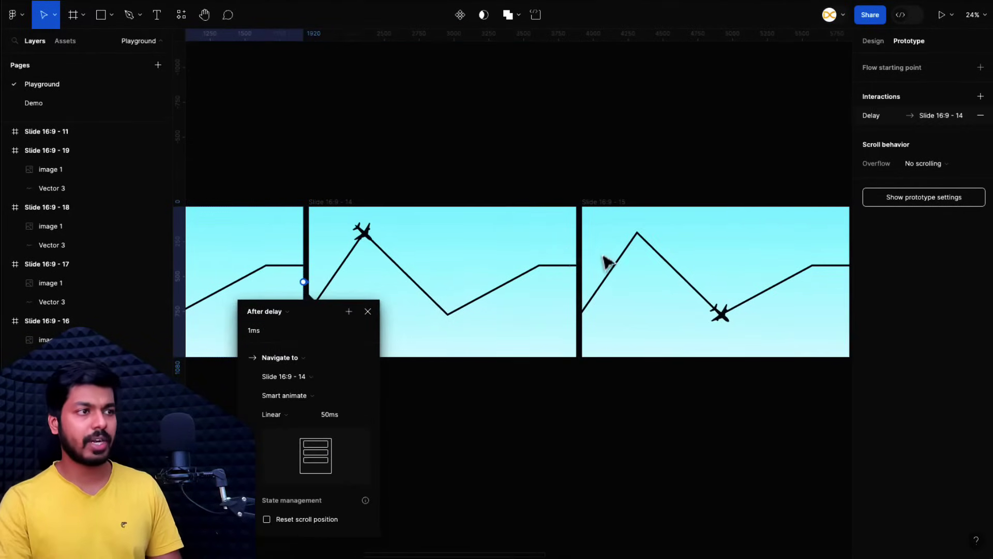
{"action": "left_click", "coordinate": [348, 204]}
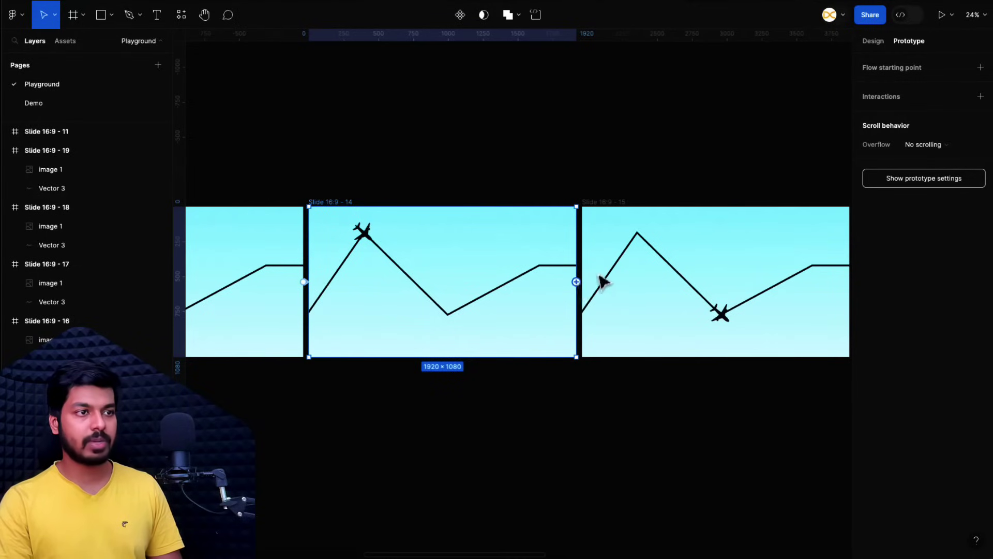
{"action": "left_click_drag", "start_coordinate": [576, 281], "coordinate": [650, 275]}
{"action": "left_click", "coordinate": [532, 311]}
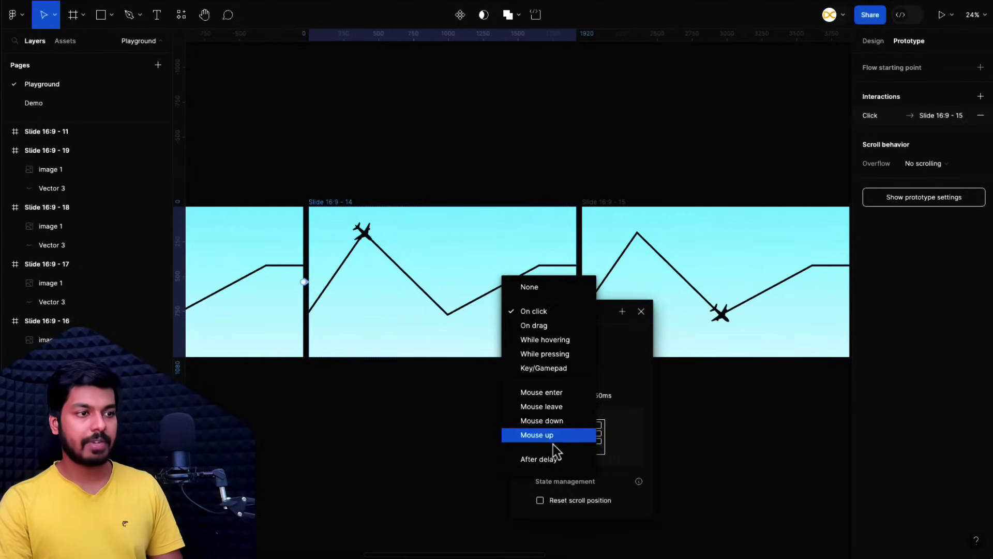
{"action": "left_click", "coordinate": [546, 455]}
{"action": "left_click", "coordinate": [532, 335]}
{"action": "type", "text": "1"}
{"action": "key", "text": "Return"}
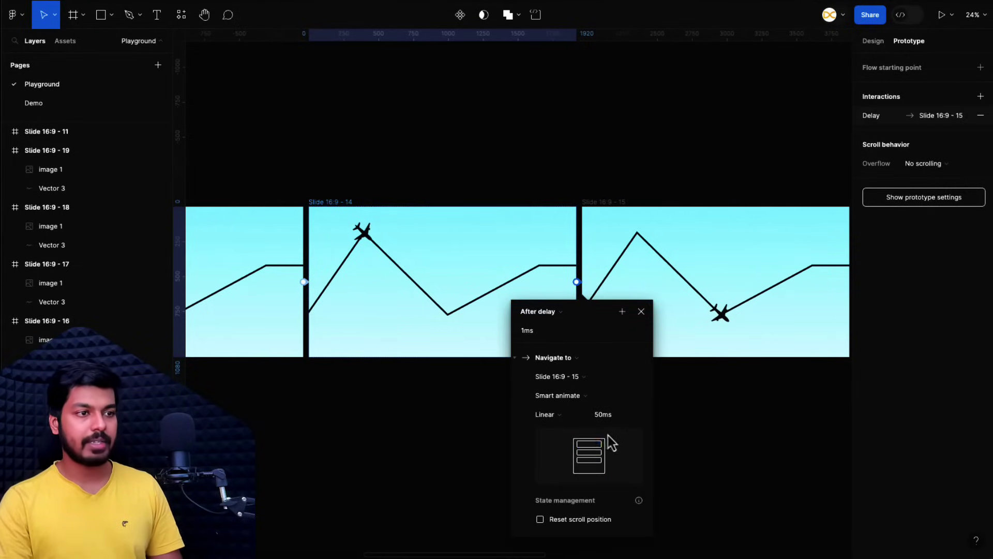
{"action": "type", "text": "0"}
{"action": "key", "text": "Return"}
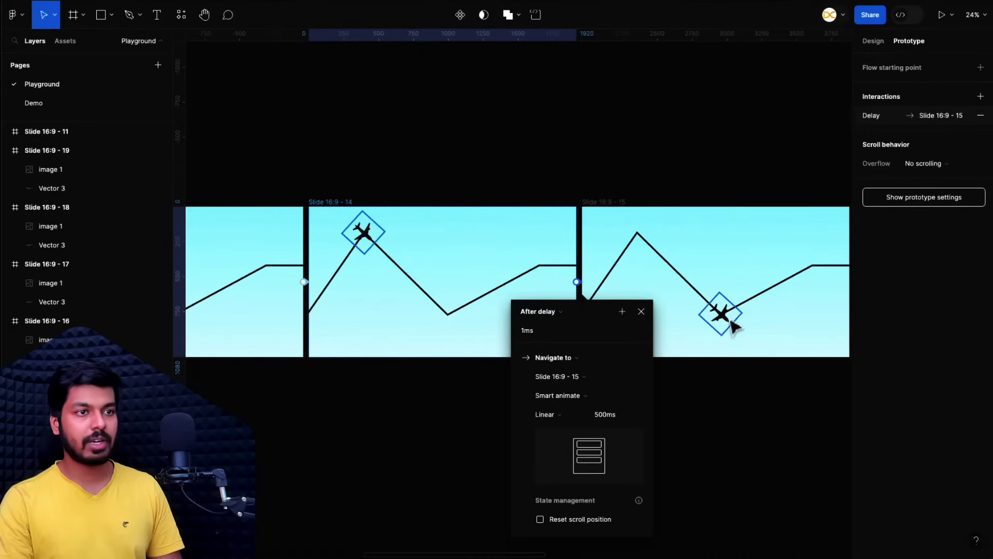
{"action": "left_click", "coordinate": [641, 312]}
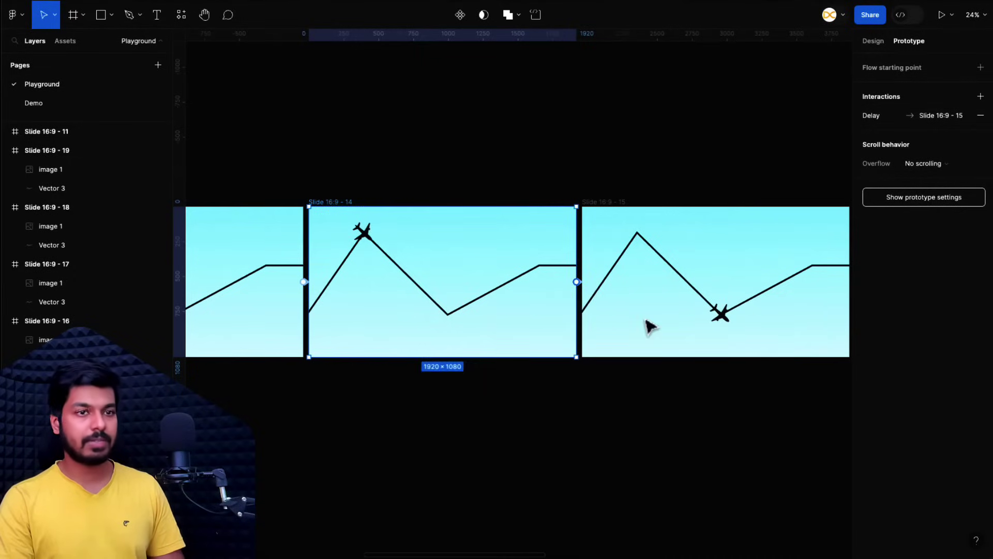
Step: Check the existing interaction trigger on Slide 16:9 - 15
{"action": "scroll", "coordinate": [647, 326], "scroll_direction": "right", "scroll_amount": 6}
{"action": "left_click", "coordinate": [266, 215]}
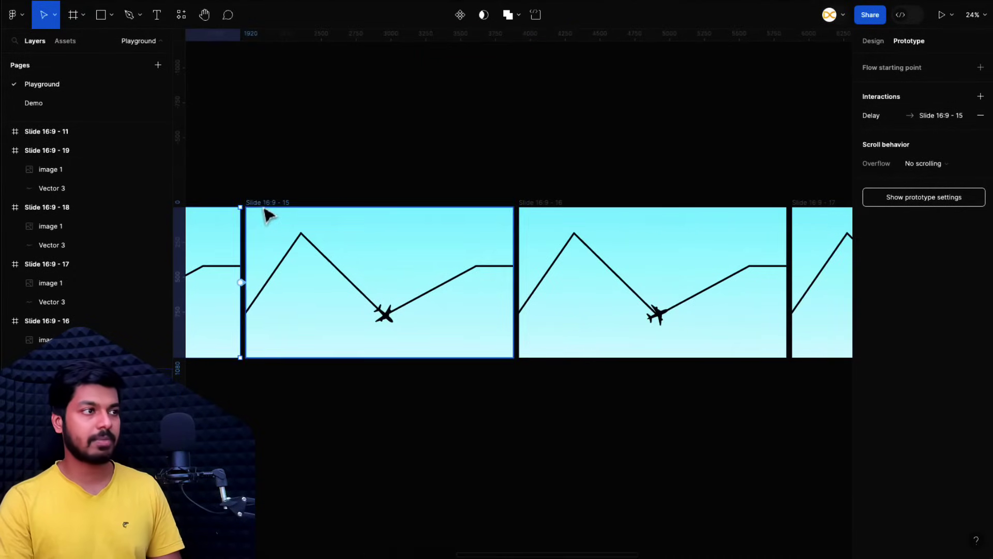
{"action": "left_click", "coordinate": [481, 313]}
{"action": "scroll", "coordinate": [481, 323], "scroll_direction": "right", "scroll_amount": 5}
{"action": "left_click", "coordinate": [405, 214]}
Step: Link Slide 18 to Slide 19 using Smart animate, Linear, 300ms duration
{"action": "scroll", "coordinate": [414, 249], "scroll_direction": "right", "scroll_amount": 4}
{"action": "left_click", "coordinate": [450, 280]}
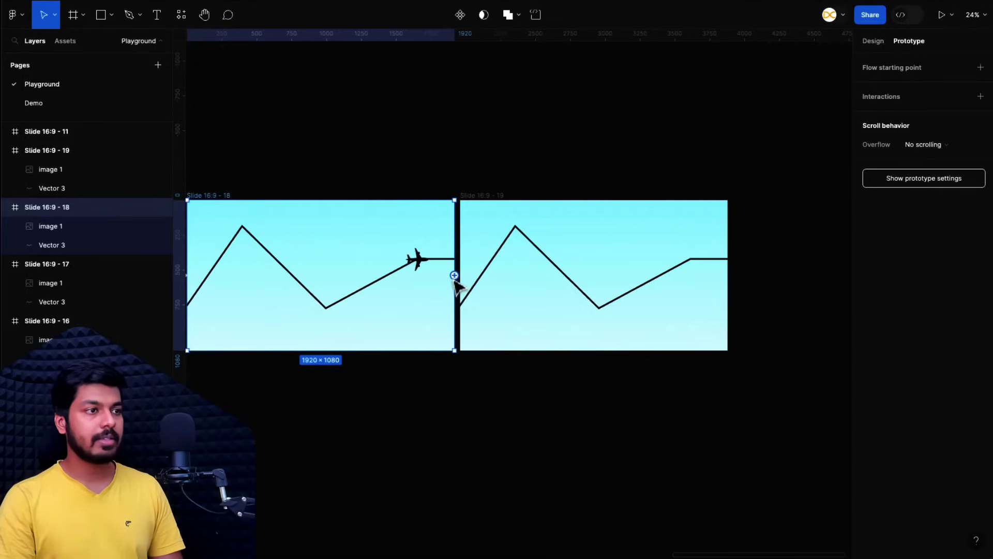
{"action": "left_click_drag", "start_coordinate": [454, 275], "coordinate": [501, 284]}
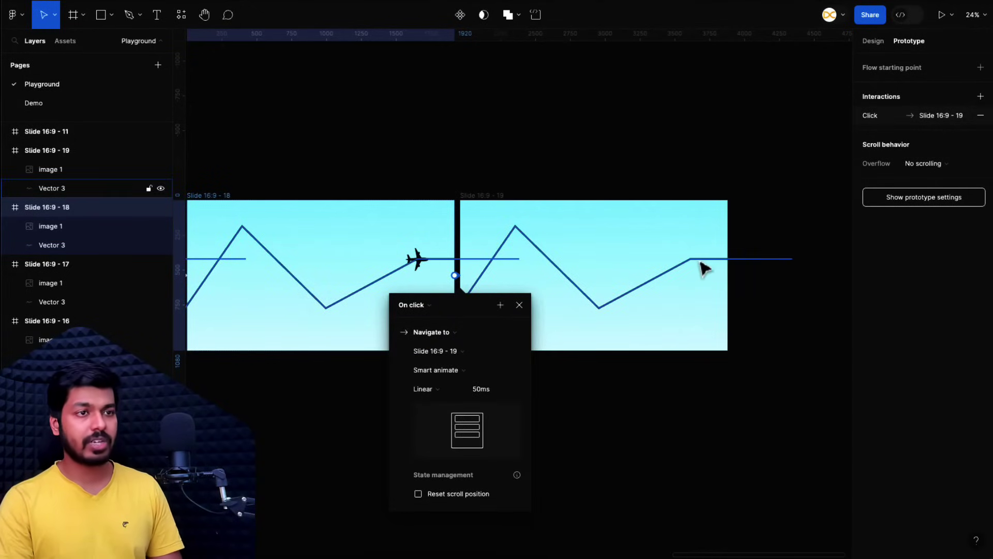
{"action": "left_click", "coordinate": [484, 395]}
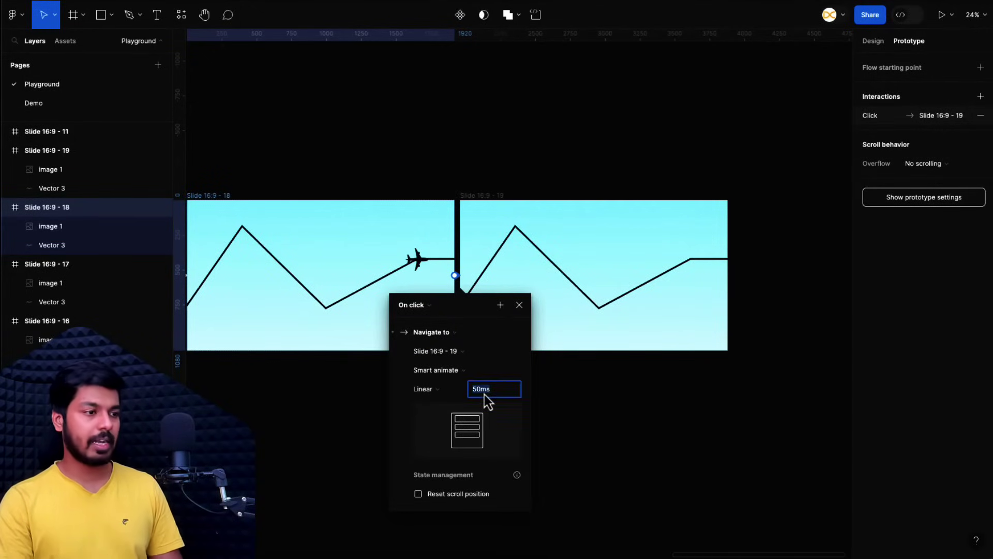
{"action": "type", "text": "300"}
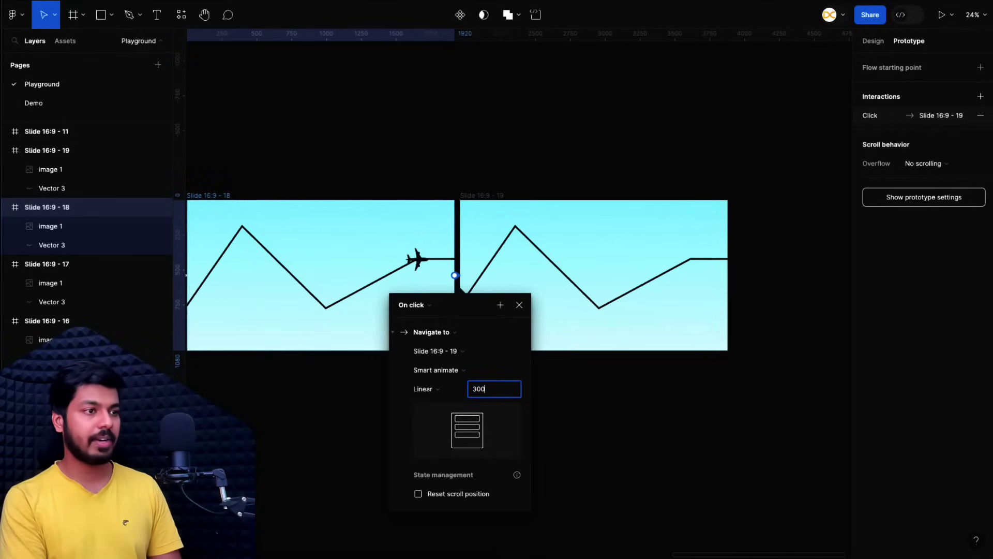
{"action": "key", "text": "Return"}
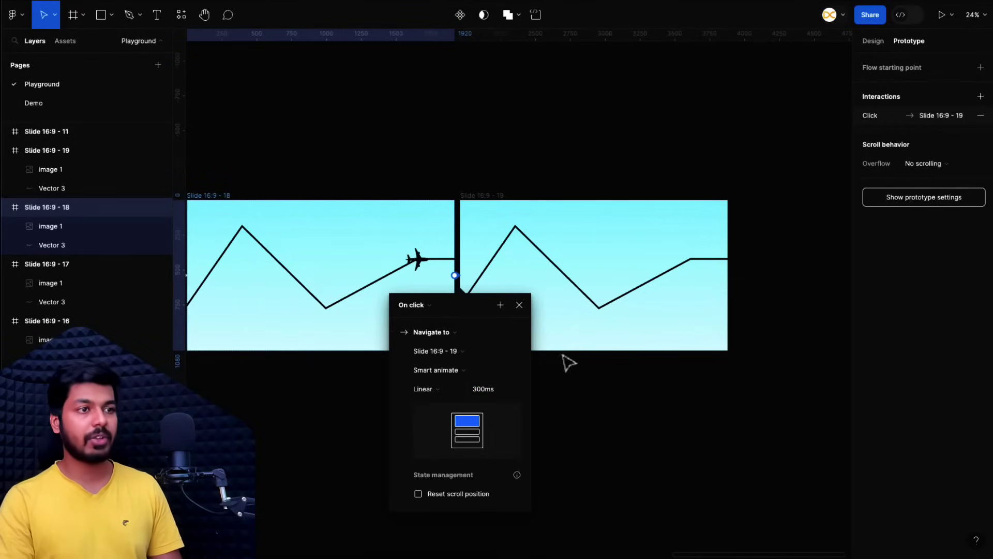
Step: Link Slide 16:9 - 19 back to Slide 16:9 - 12 with an Instant transition
{"action": "left_click", "coordinate": [520, 304]}
{"action": "scroll", "coordinate": [458, 263], "scroll_direction": "down", "scroll_amount": 6}
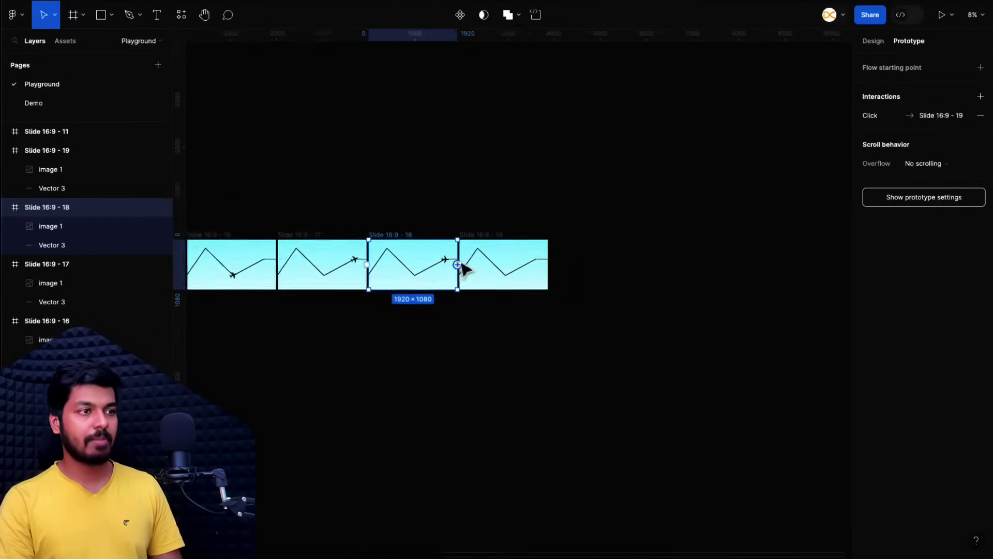
{"action": "scroll", "coordinate": [484, 262], "scroll_direction": "left", "scroll_amount": 4}
{"action": "left_click", "coordinate": [585, 248]}
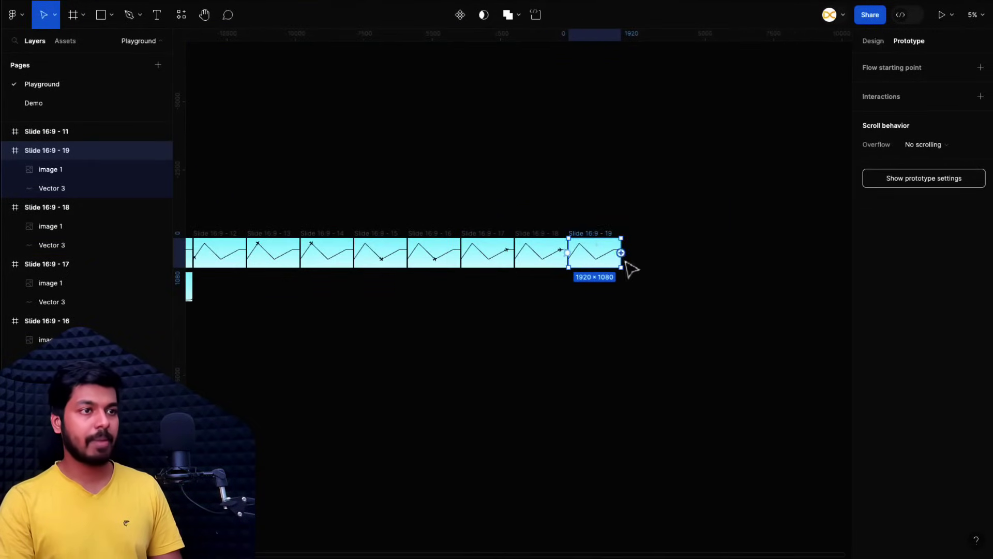
{"action": "left_click_drag", "start_coordinate": [620, 253], "coordinate": [224, 262]}
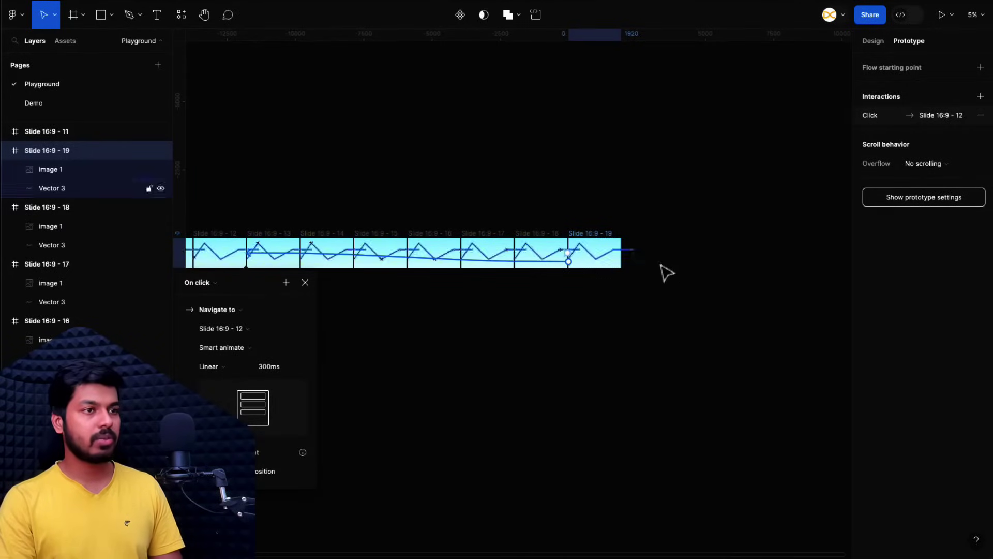
{"action": "left_click", "coordinate": [229, 354]}
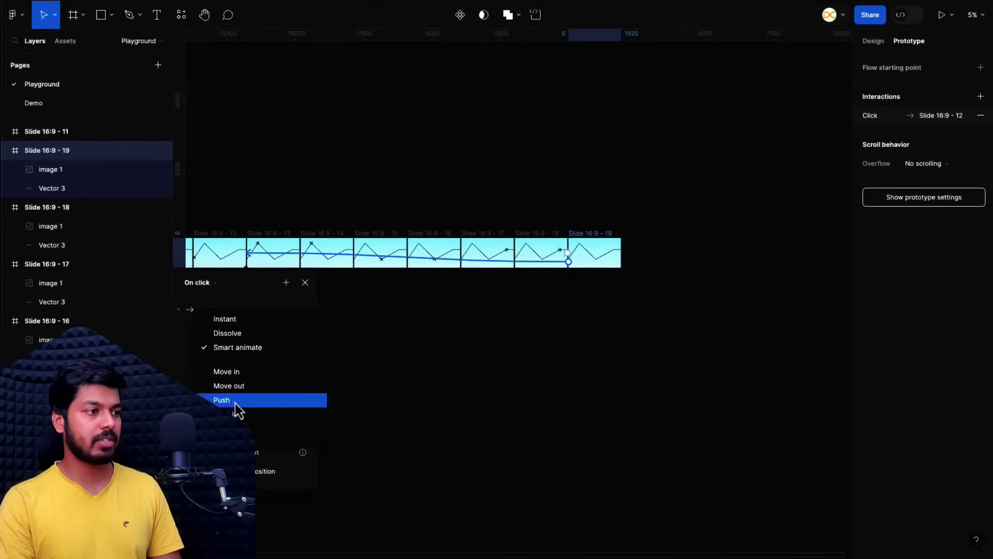
{"action": "left_click", "coordinate": [239, 322]}
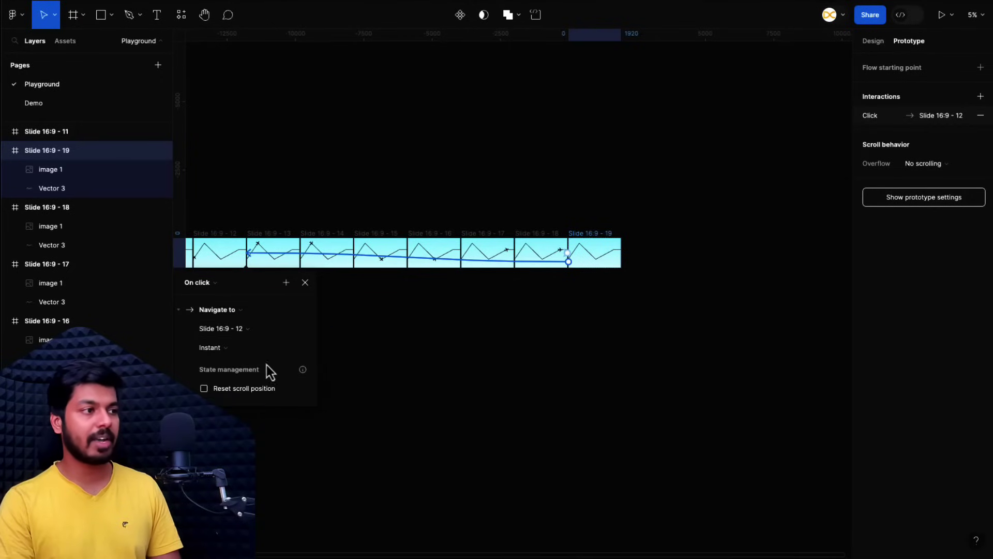
Step: Change the loop-back trigger to After delay, replacing 800ms with 1ms
{"action": "scroll", "coordinate": [385, 326], "scroll_direction": "left", "scroll_amount": 3}
{"action": "left_click", "coordinate": [260, 288]}
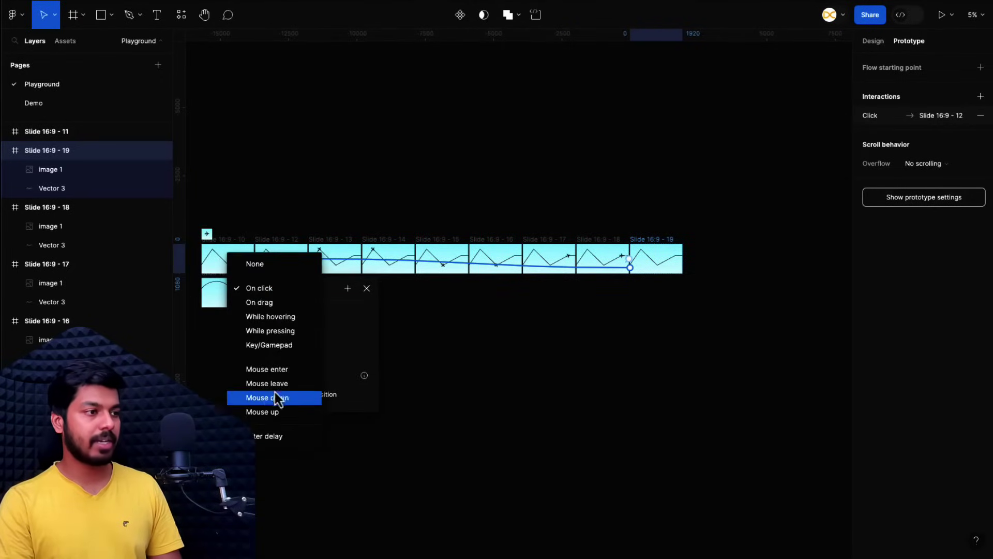
{"action": "left_click", "coordinate": [267, 435]}
{"action": "key", "text": "BackSpace"}
{"action": "key", "text": "BackSpace"}
{"action": "key", "text": "BackSpace"}
{"action": "key", "text": "BackSpace"}
{"action": "key", "text": "BackSpace"}
{"action": "type", "text": "1"}
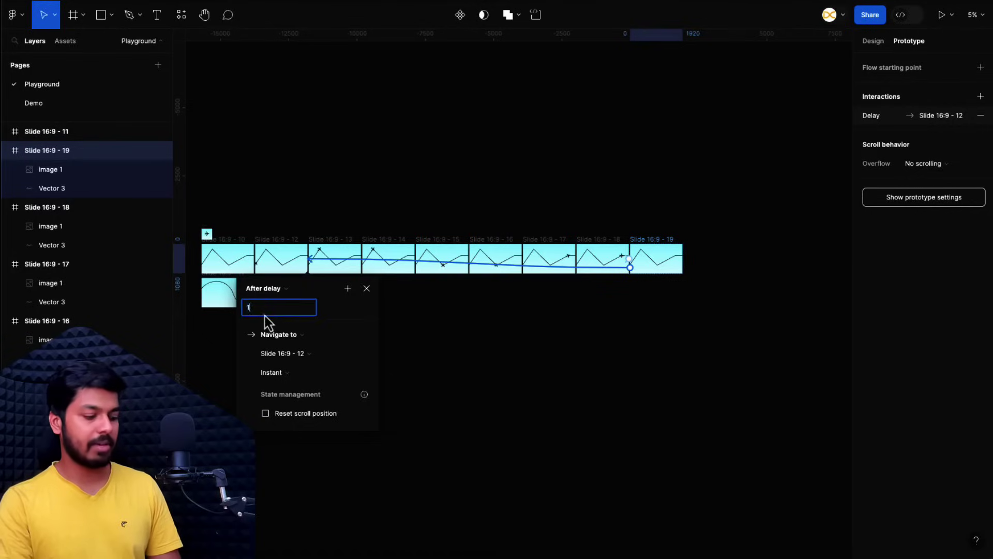
{"action": "key", "text": "Return"}
{"action": "left_click", "coordinate": [366, 288]}
{"action": "scroll", "coordinate": [298, 257], "scroll_direction": "up", "scroll_amount": 5}
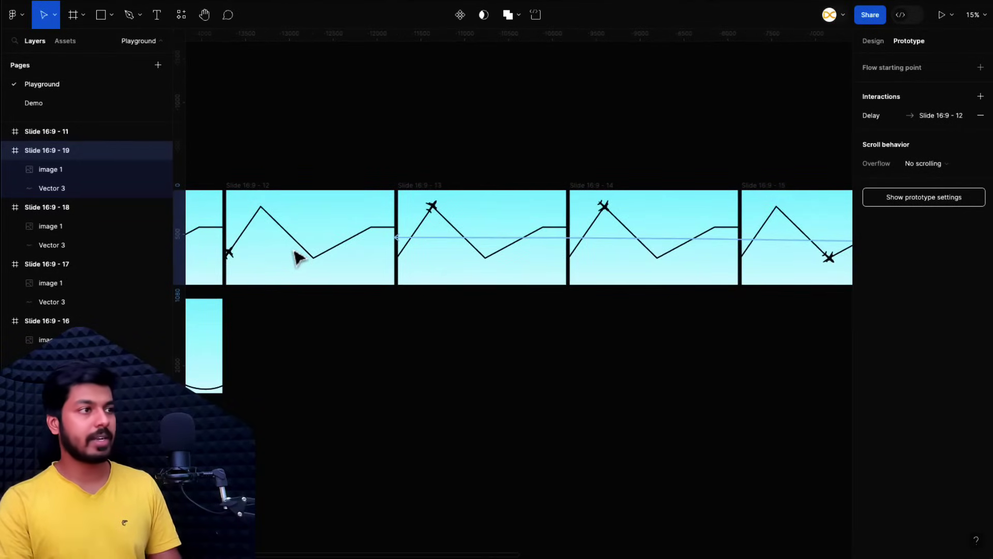
Step: Preview the prototype from Slide 16:9 - 12 and close it
{"action": "left_click", "coordinate": [249, 191]}
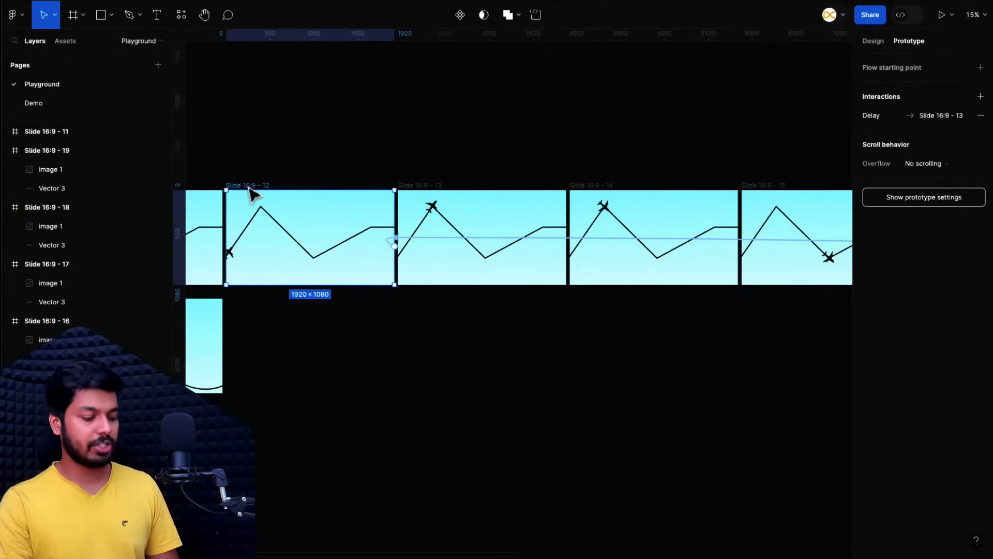
{"action": "key", "text": "shift+space"}
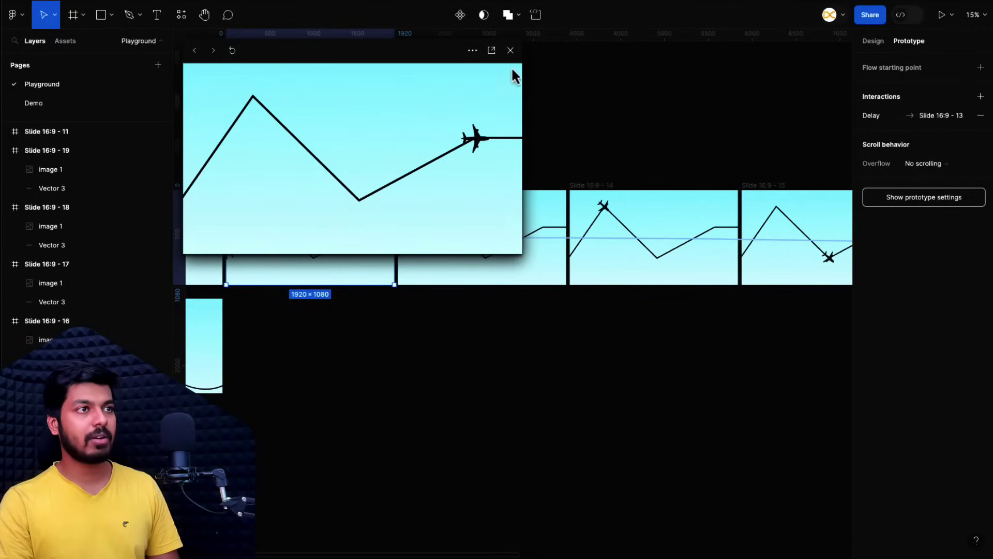
{"action": "left_click", "coordinate": [510, 50]}
Step: Change Slide 16:9 - 18's interaction trigger to After delay with 1ms
{"action": "scroll", "coordinate": [606, 133], "scroll_direction": "right", "scroll_amount": 8}
{"action": "scroll", "coordinate": [604, 136], "scroll_direction": "right", "scroll_amount": 6}
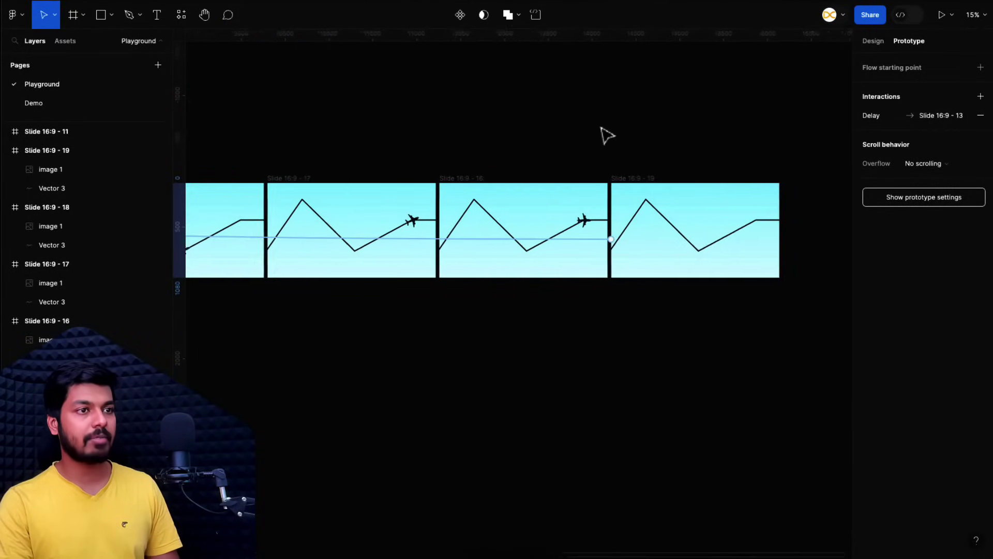
{"action": "left_click", "coordinate": [406, 182]}
{"action": "scroll", "coordinate": [549, 243], "scroll_direction": "up", "scroll_amount": 3}
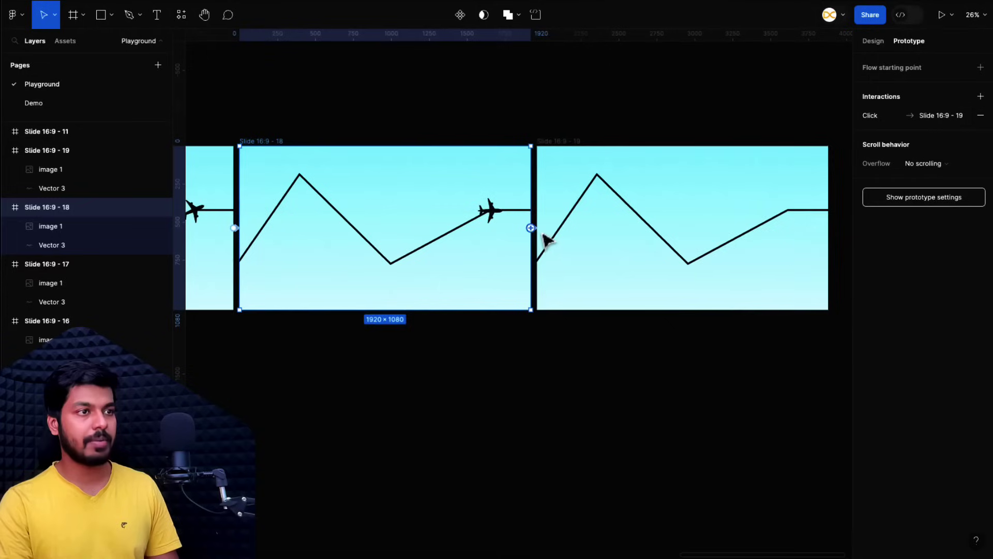
{"action": "left_click", "coordinate": [872, 117]}
{"action": "left_click", "coordinate": [745, 118]}
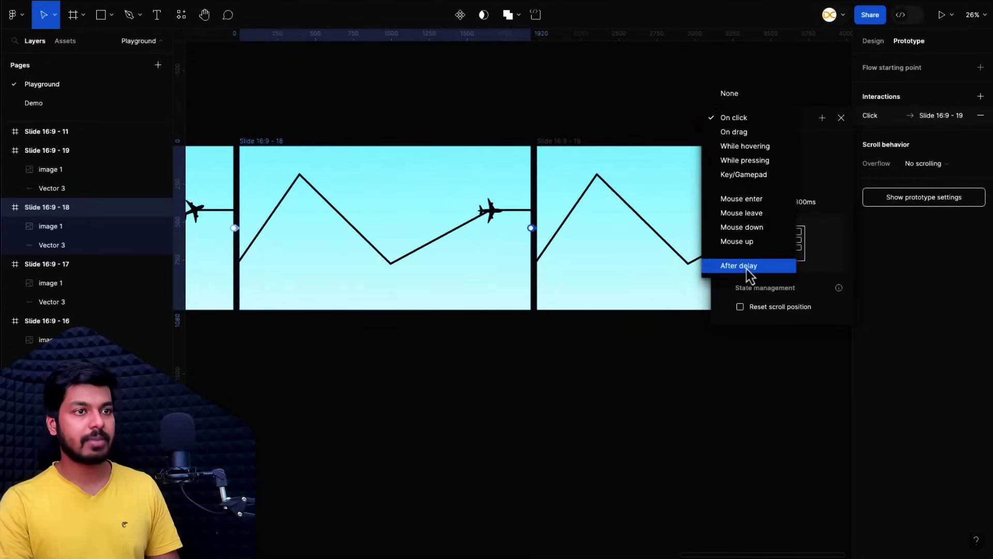
{"action": "left_click", "coordinate": [744, 264]}
{"action": "left_click", "coordinate": [739, 149]}
{"action": "type", "text": "1"}
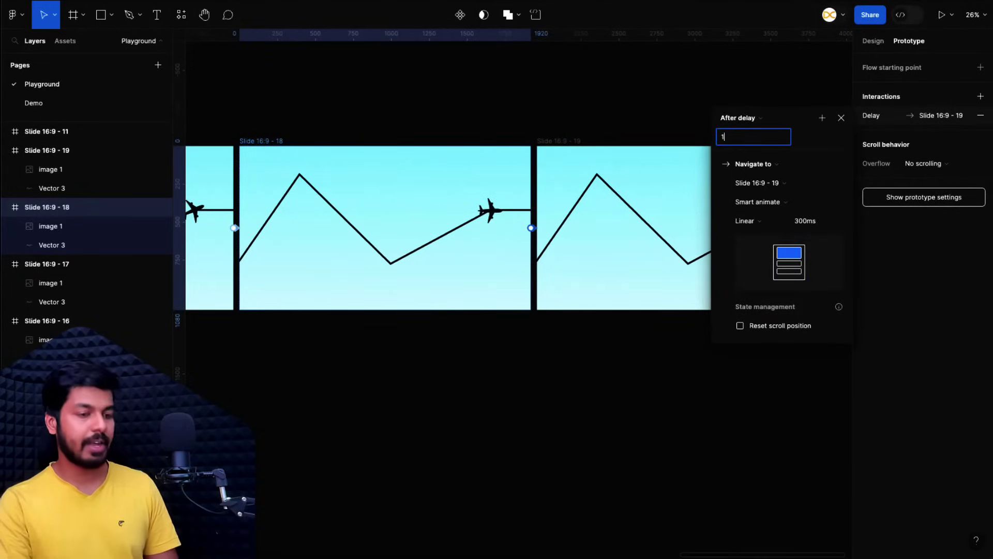
{"action": "key", "text": "Return"}
{"action": "left_click", "coordinate": [554, 137]}
Step: Play the looping airplane preview from Slide 12, then select Slides 12–19 together
{"action": "key", "text": "shift+1"}
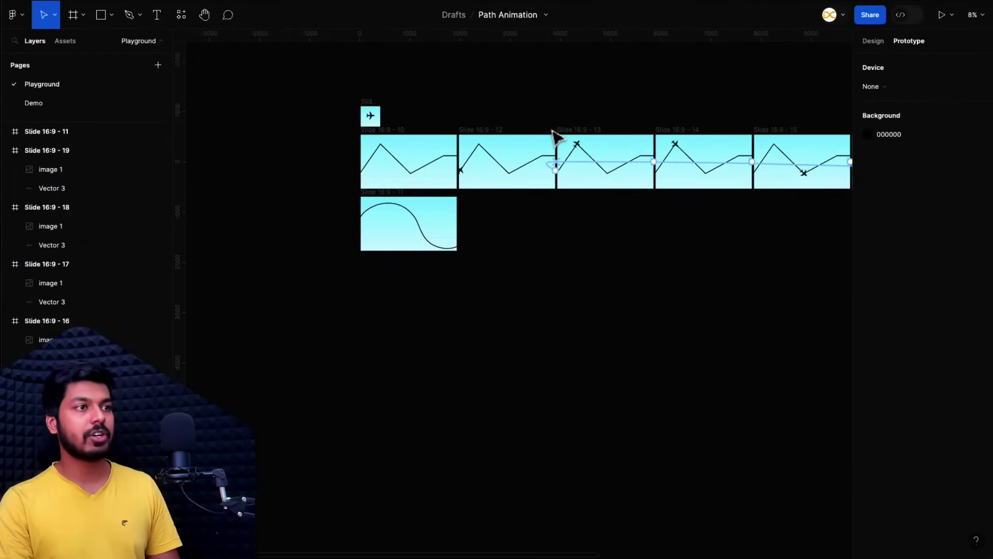
{"action": "left_click", "coordinate": [486, 136]}
{"action": "key", "text": "shift+space"}
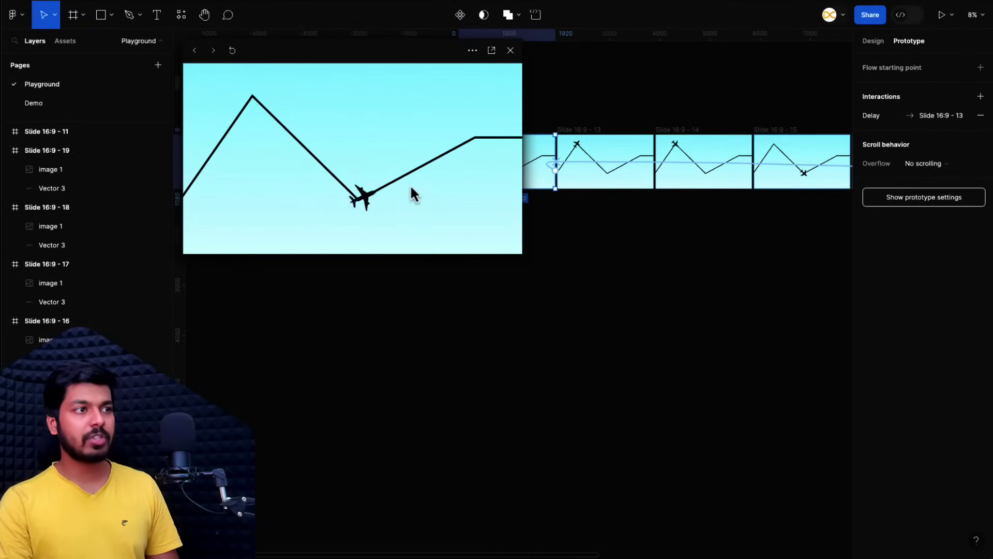
{"action": "left_click", "coordinate": [510, 50]}
{"action": "key", "text": "shift+1"}
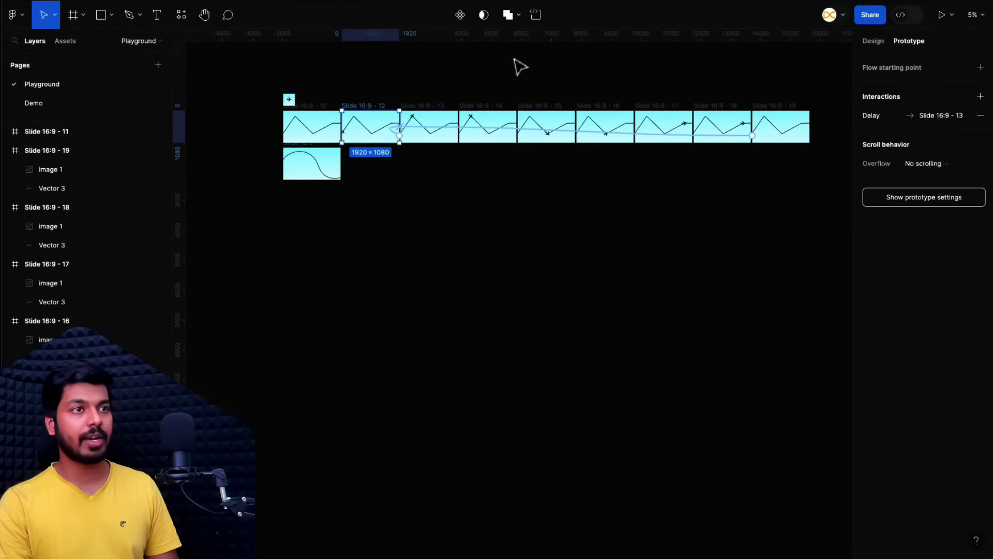
{"action": "left_click_drag", "start_coordinate": [832, 84], "coordinate": [365, 175]}
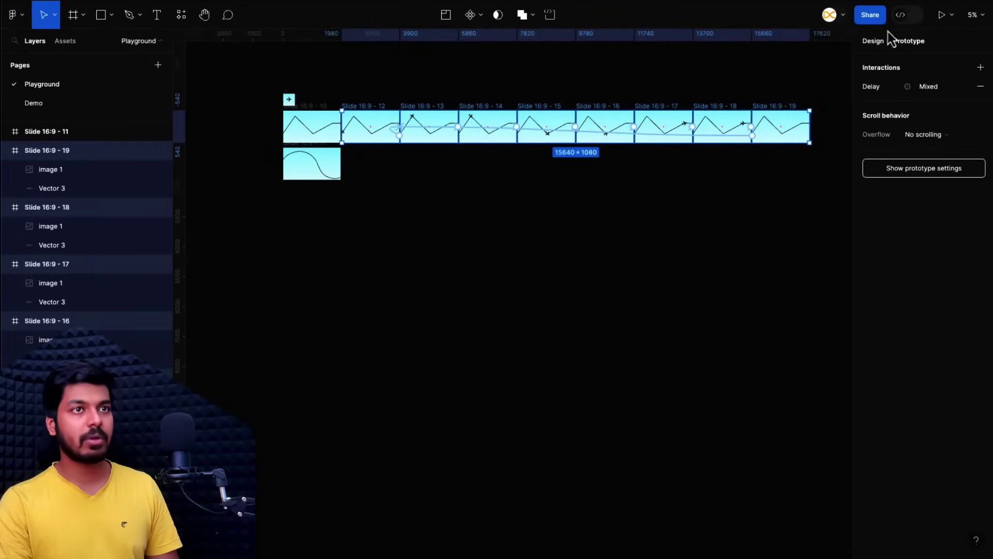
Step: Set the 000000 selection colour's opacity to 0% on the selected slides
{"action": "left_click", "coordinate": [874, 42]}
{"action": "left_click", "coordinate": [928, 417]}
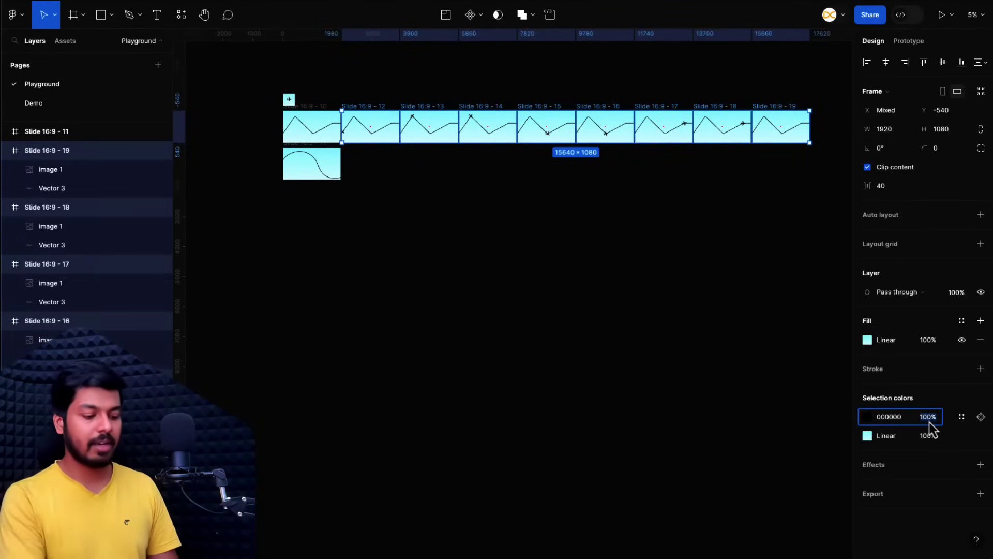
{"action": "type", "text": "0"}
{"action": "key", "text": "Return"}
Step: Preview Slide 16:9 - 12 to check the plane flies without path lines
{"action": "left_click", "coordinate": [358, 100]}
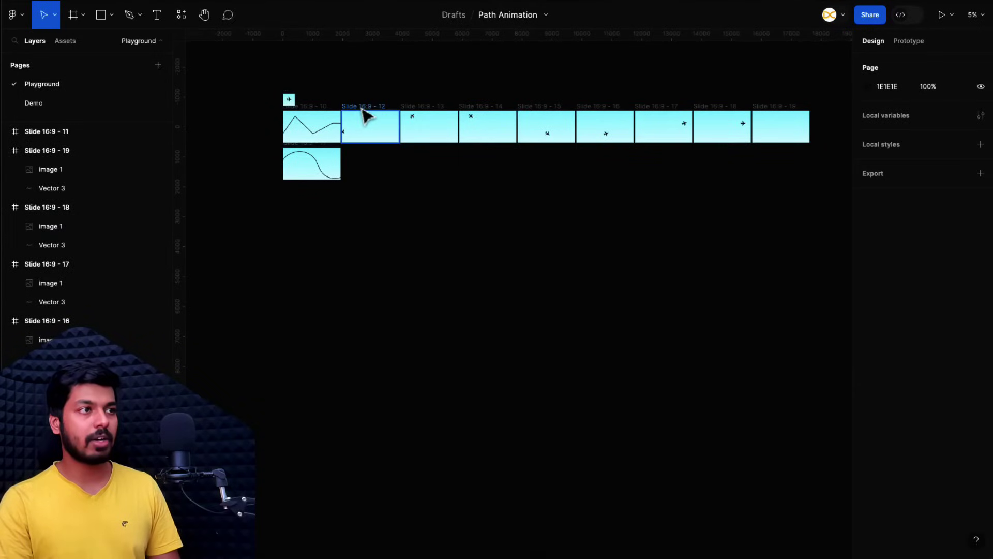
{"action": "left_click", "coordinate": [363, 113]}
{"action": "key", "text": "shift+space"}
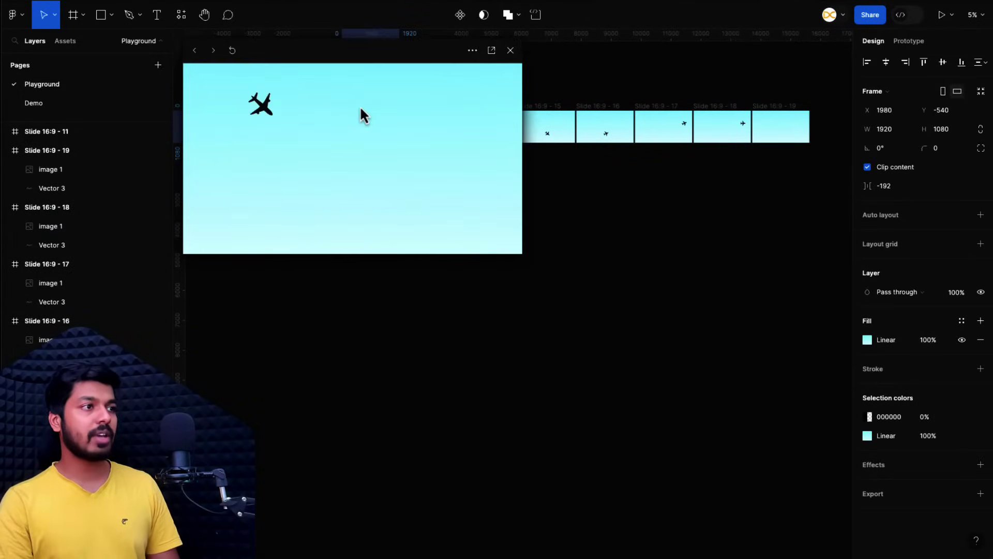
{"action": "left_click", "coordinate": [511, 50]}
{"action": "left_click", "coordinate": [432, 191]}
Step: Select the wave-curve slide, Slide 16:9 - 11
{"action": "scroll", "coordinate": [321, 151], "scroll_direction": "up", "scroll_amount": 5}
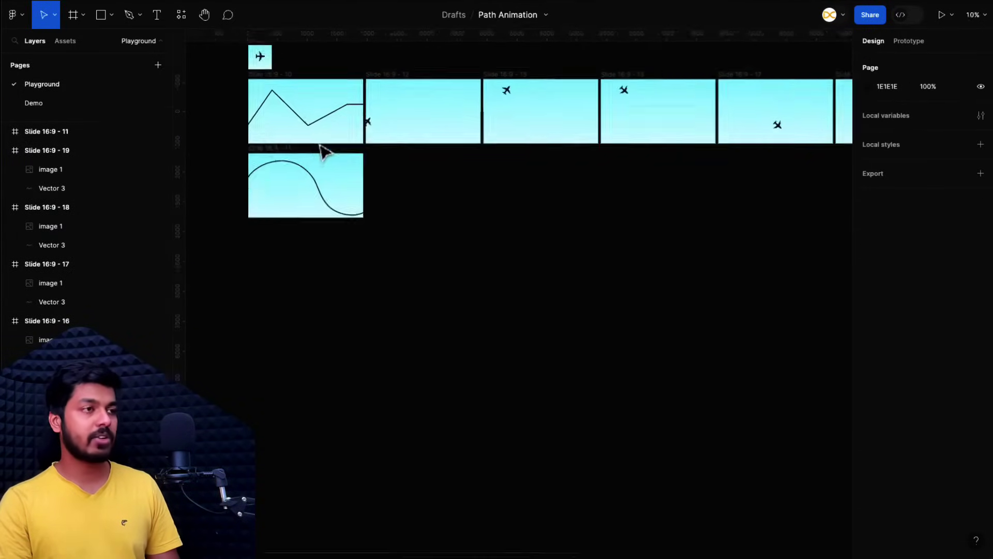
{"action": "scroll", "coordinate": [323, 150], "scroll_direction": "up", "scroll_amount": 3}
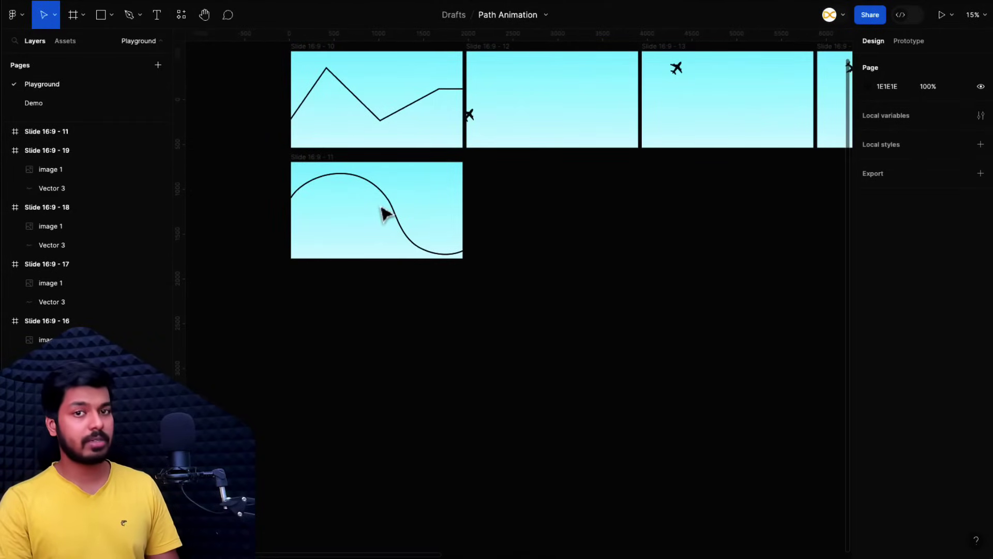
{"action": "scroll", "coordinate": [385, 214], "scroll_direction": "up", "scroll_amount": 2}
{"action": "scroll", "coordinate": [385, 214], "scroll_direction": "right", "scroll_amount": 1}
{"action": "scroll", "coordinate": [386, 214], "scroll_direction": "up", "scroll_amount": 2}
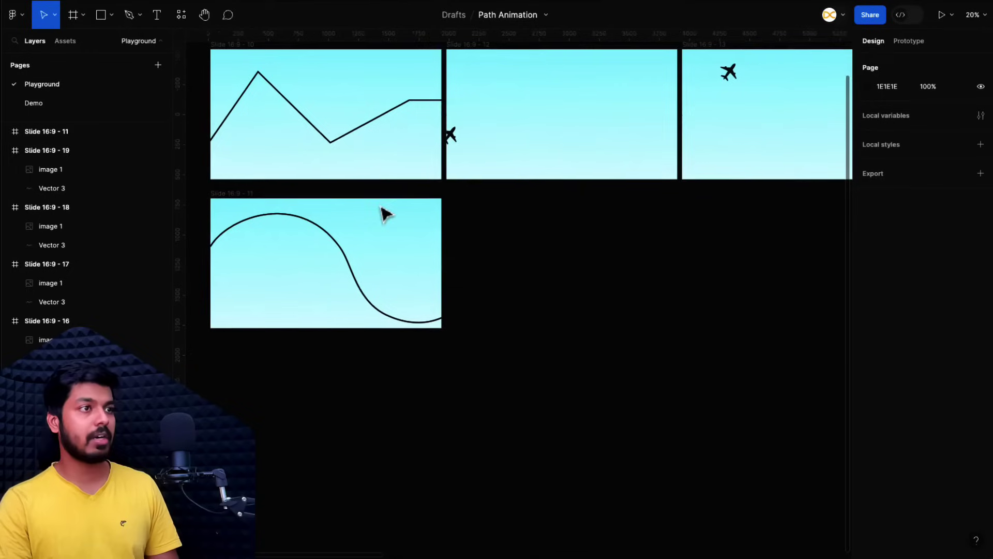
{"action": "scroll", "coordinate": [386, 214], "scroll_direction": "up", "scroll_amount": 1}
{"action": "left_click", "coordinate": [232, 254]}
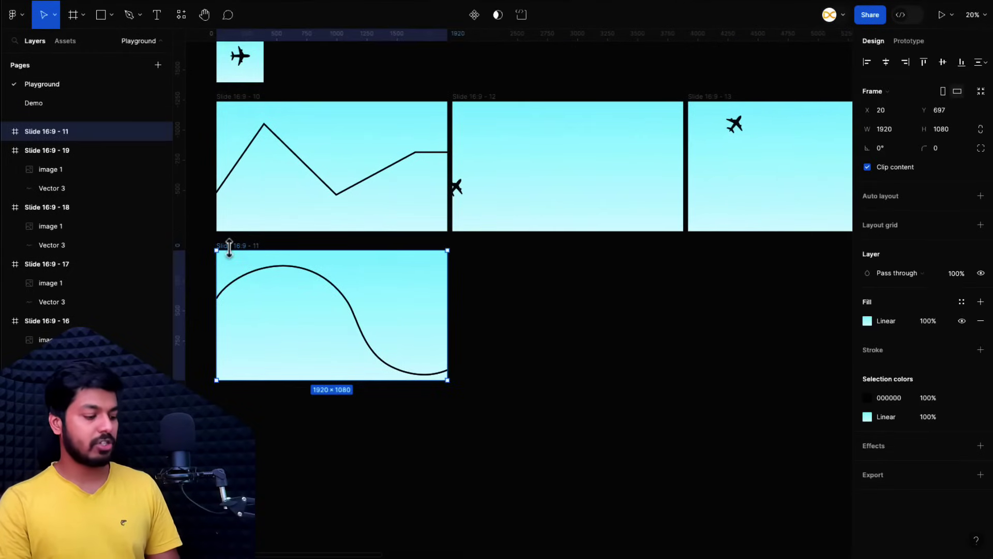
Step: Duplicate the curve slide as Slide 16:9 - 20 and paste the plane image into it
{"action": "key", "text": "ctrl+d"}
{"action": "scroll", "coordinate": [666, 295], "scroll_direction": "up", "scroll_amount": 1}
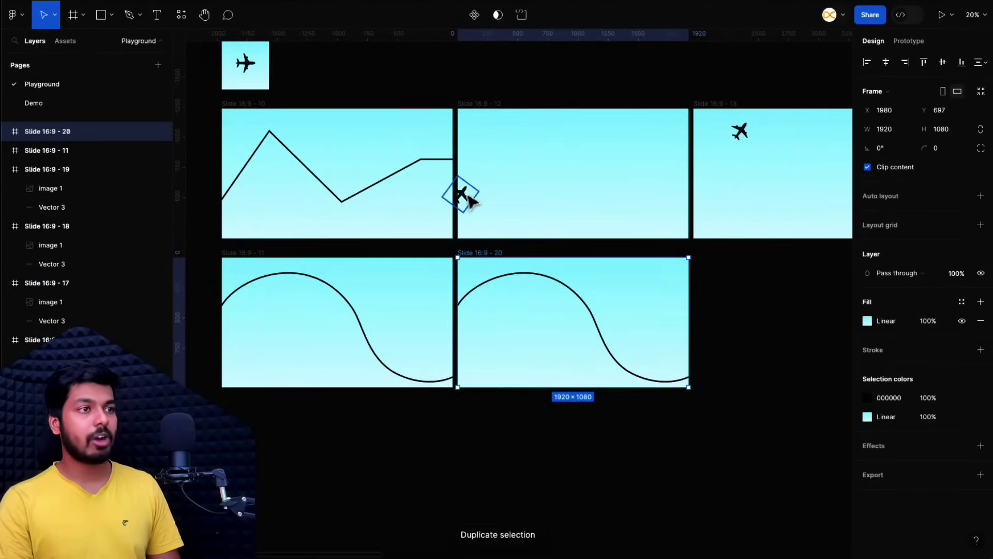
{"action": "left_click", "coordinate": [470, 199]}
{"action": "key", "text": "ctrl+c"}
{"action": "left_click", "coordinate": [500, 258]}
{"action": "key", "text": "ctrl+v"}
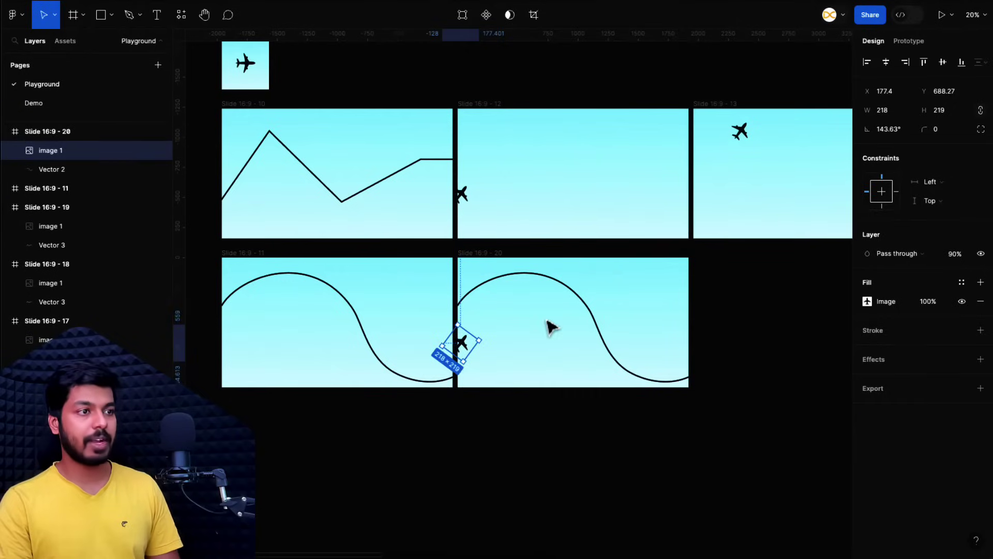
{"action": "scroll", "coordinate": [552, 327], "scroll_direction": "up", "scroll_amount": 3}
{"action": "left_click_drag", "start_coordinate": [462, 343], "coordinate": [436, 308]}
Step: Rotate the plane in Slide 16:9 - 20 to follow the curve
{"action": "left_click", "coordinate": [430, 228]}
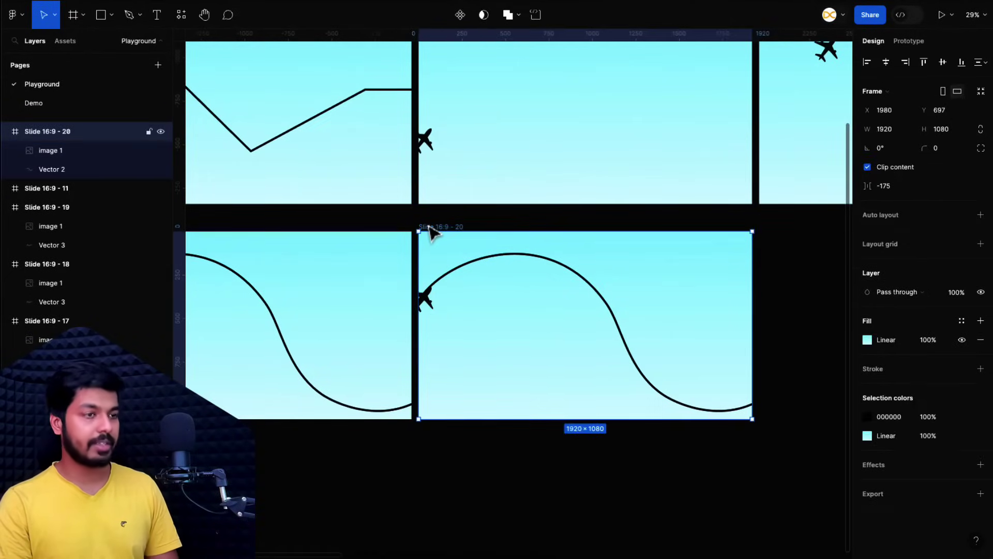
{"action": "key", "text": "ctrl+d"}
{"action": "left_click", "coordinate": [381, 290]}
{"action": "left_click_drag", "start_coordinate": [381, 290], "coordinate": [464, 293]}
{"action": "key", "text": "ctrl+d"}
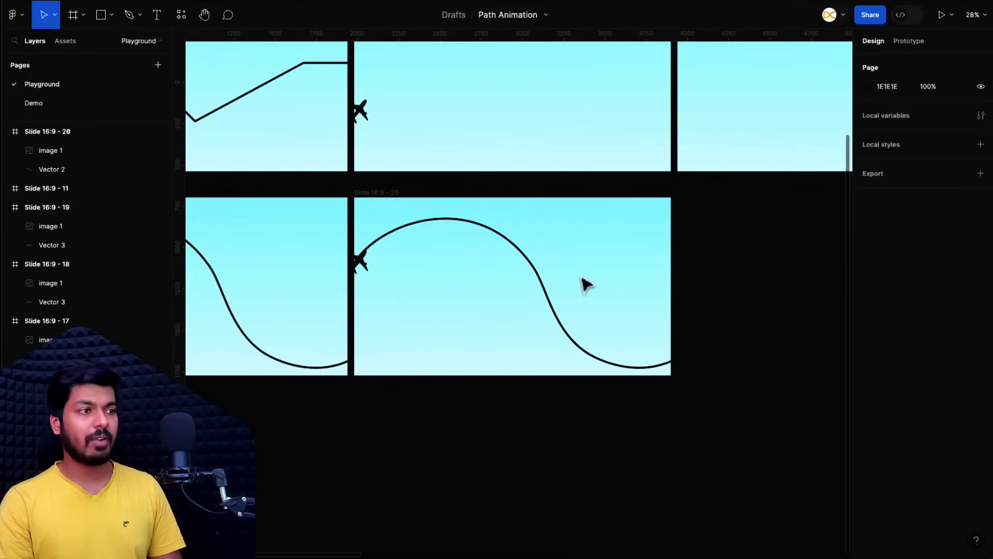
Step: Replace the misplaced plane with one from the small plane frame, set on the curve's peak
{"action": "left_click", "coordinate": [366, 266]}
{"action": "key", "text": "Delete"}
{"action": "scroll", "coordinate": [410, 274], "scroll_direction": "down", "scroll_amount": 5}
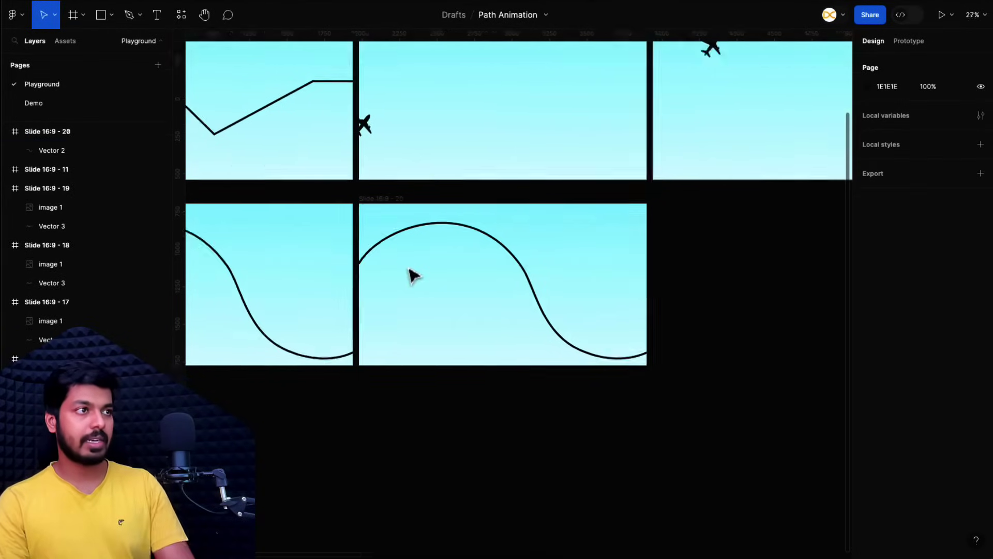
{"action": "left_click_drag", "start_coordinate": [249, 105], "coordinate": [425, 252]}
{"action": "scroll", "coordinate": [425, 252], "scroll_direction": "up", "scroll_amount": 5}
{"action": "left_click_drag", "start_coordinate": [352, 227], "coordinate": [351, 230]}
{"action": "scroll", "coordinate": [353, 235], "scroll_direction": "left", "scroll_amount": 2}
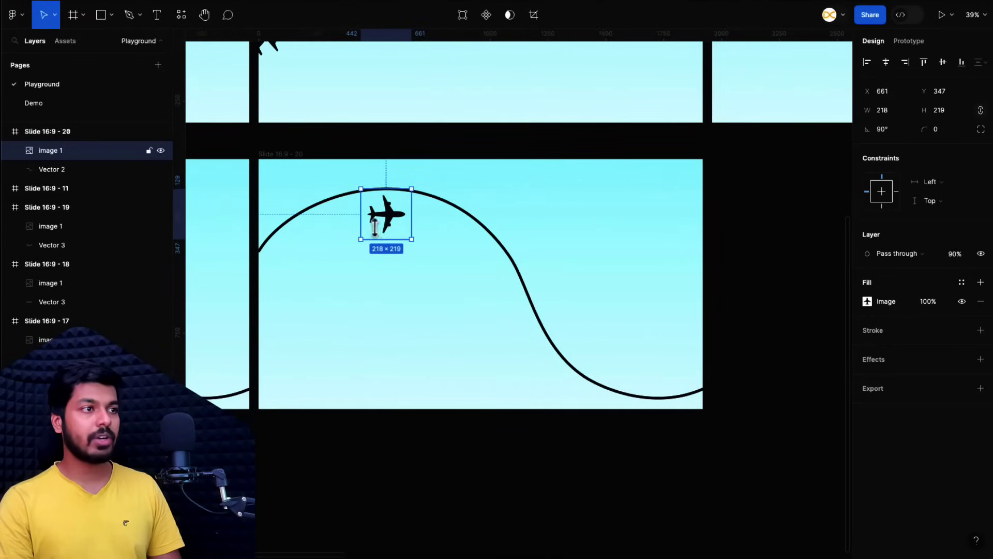
Step: Draw a rectangle from the curve's peak to the slide bottom, 218 wide
{"action": "key", "text": "r"}
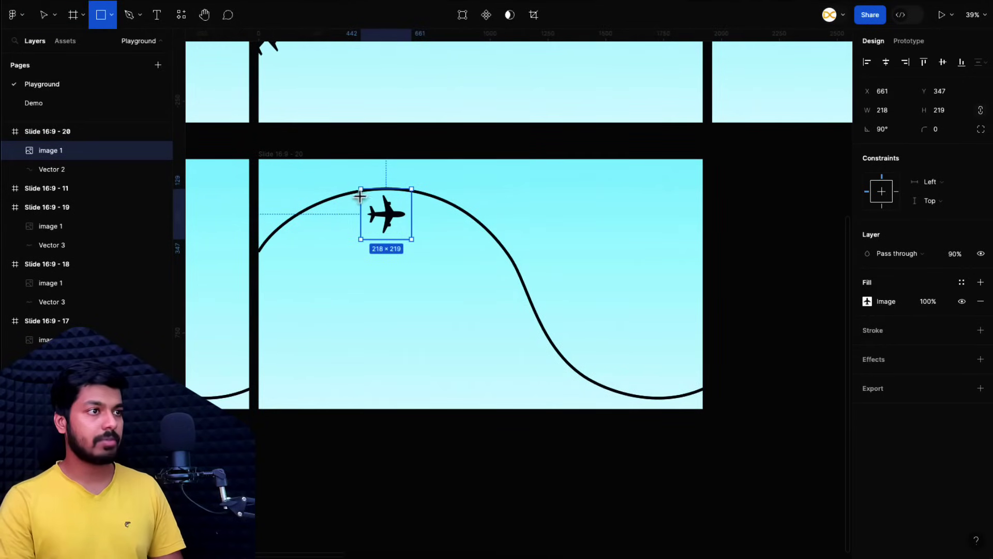
{"action": "mouse_move", "coordinate": [361, 191]}
{"action": "left_mouse_down"}
{"action": "mouse_move", "coordinate": [414, 326]}
{"action": "mouse_move", "coordinate": [426, 393]}
{"action": "mouse_move", "coordinate": [417, 409]}
{"action": "left_mouse_up"}
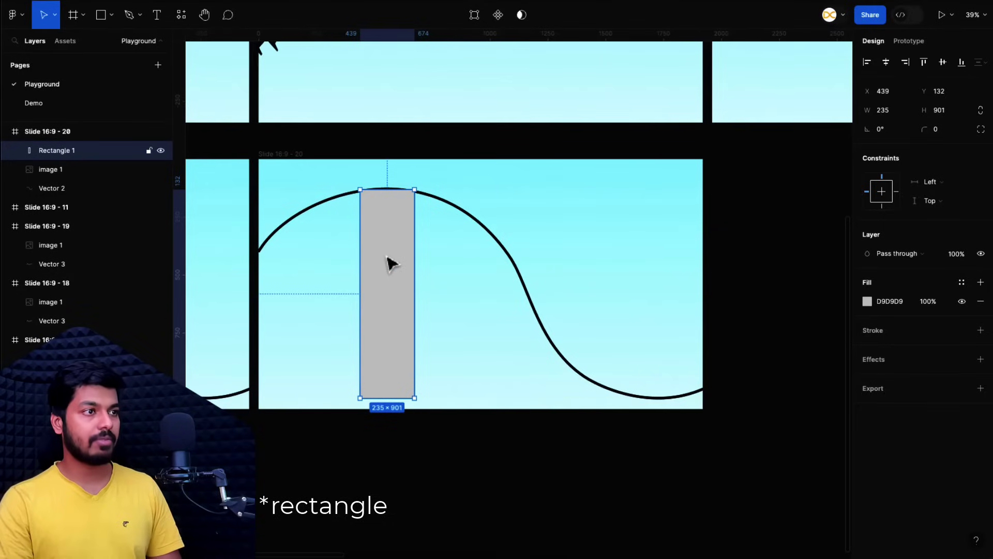
{"action": "left_click_drag", "start_coordinate": [407, 273], "coordinate": [441, 231]}
{"action": "key", "text": "Tab"}
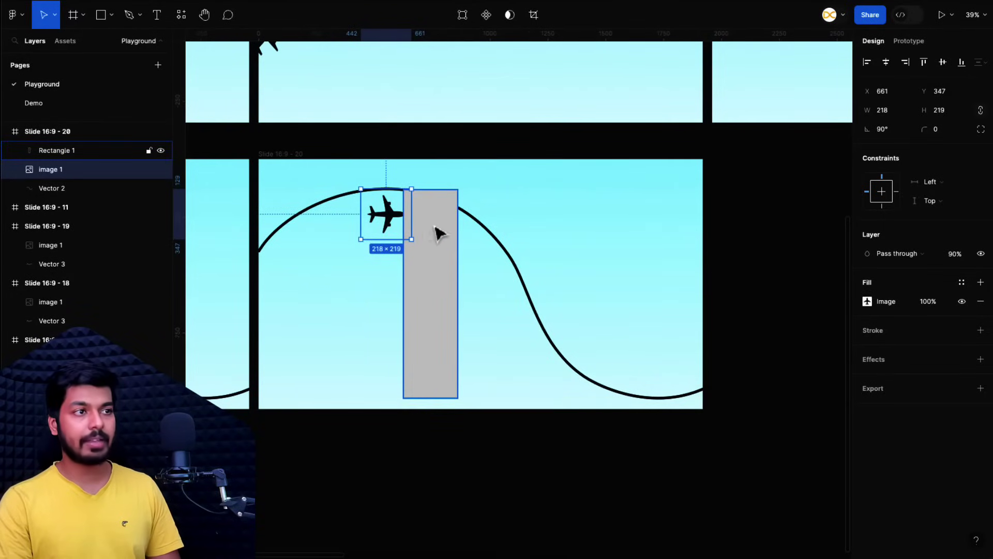
{"action": "left_click", "coordinate": [455, 248]}
{"action": "left_click", "coordinate": [901, 111]}
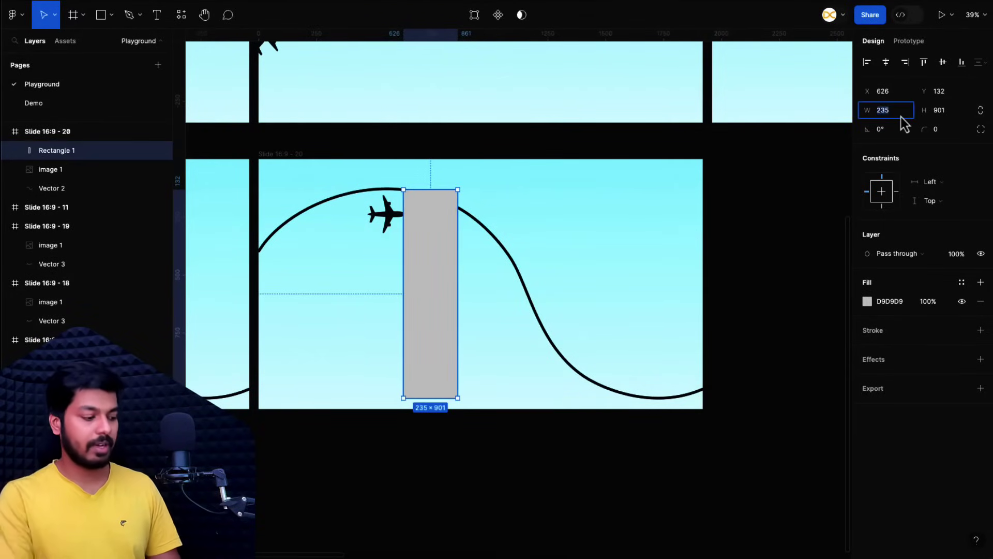
{"action": "type", "text": "218"}
{"action": "key", "text": "Return"}
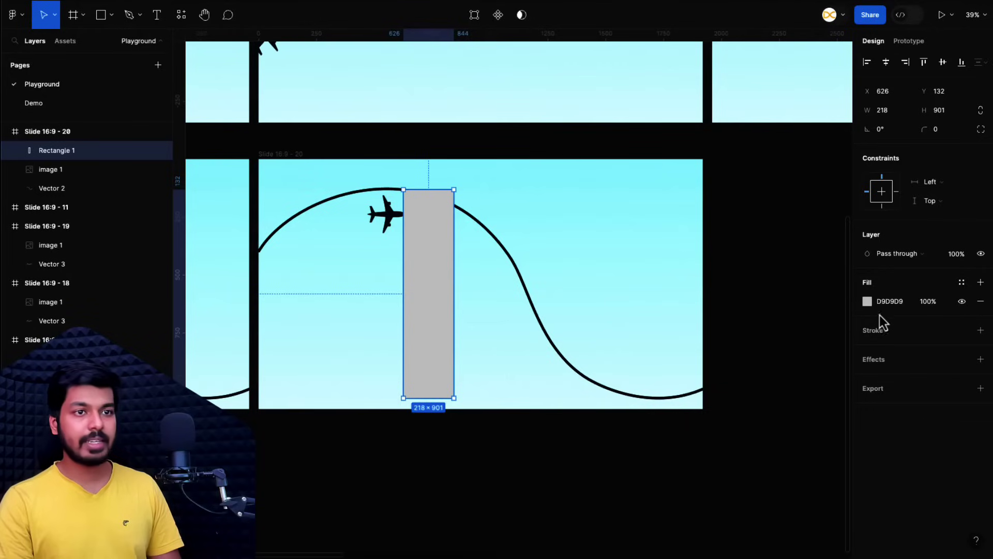
Step: Give the rectangle a black outline and no fill, then top-left align the plane with it and group them
{"action": "left_click", "coordinate": [981, 331]}
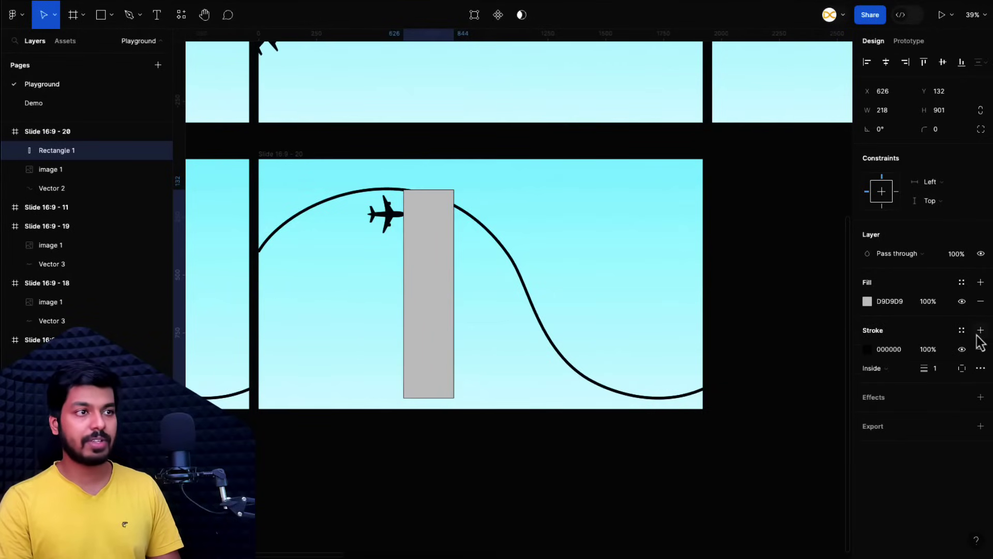
{"action": "left_click", "coordinate": [981, 302]}
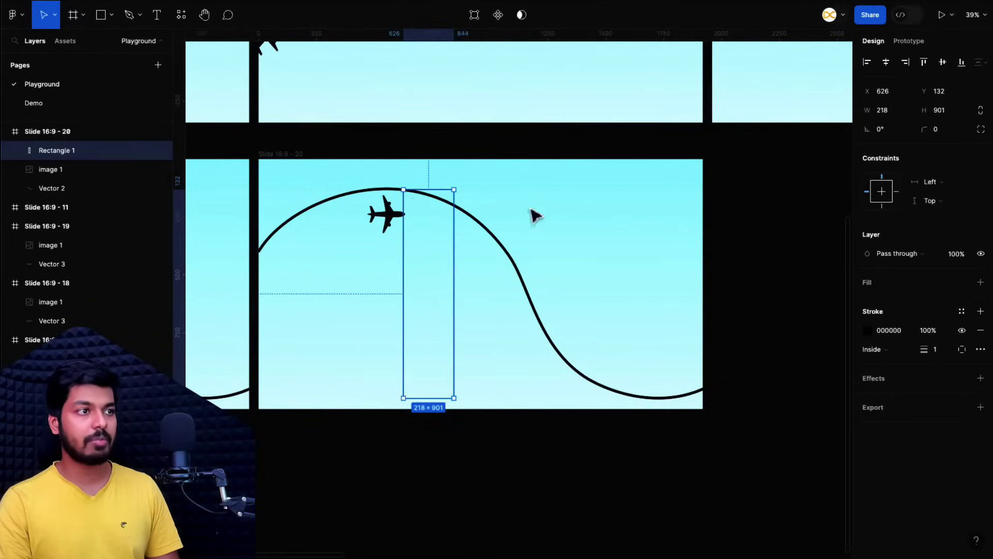
{"action": "left_click", "coordinate": [394, 226], "text": "shift"}
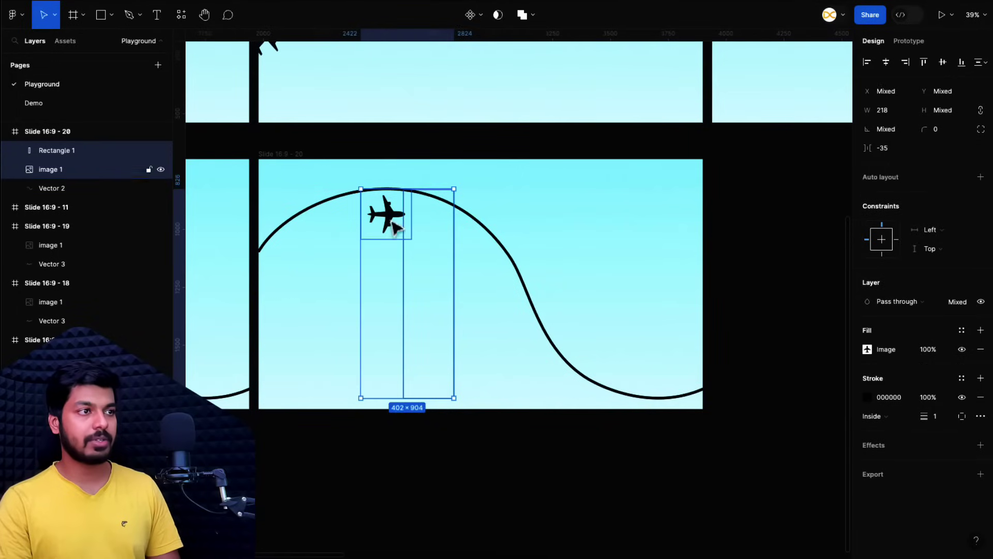
{"action": "left_click", "coordinate": [868, 64]}
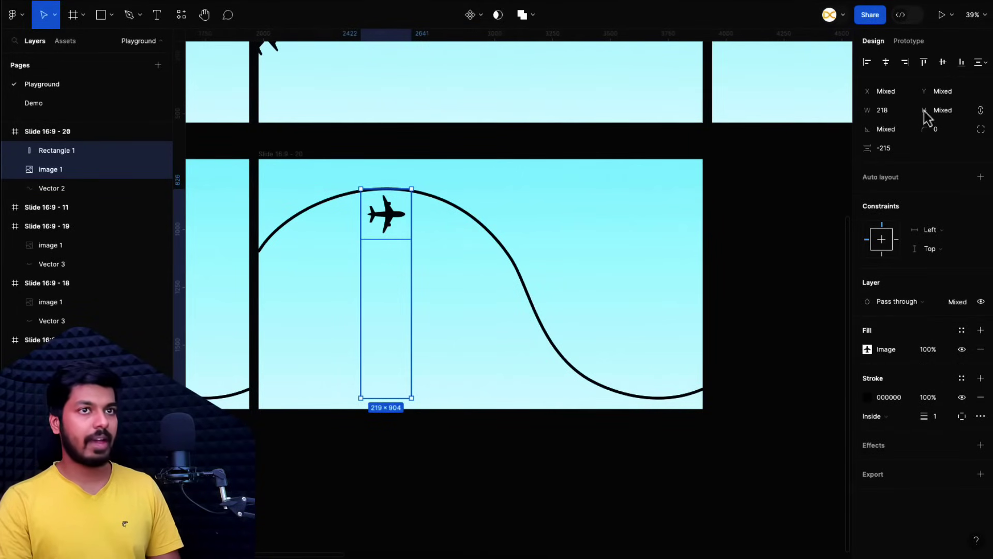
{"action": "left_click", "coordinate": [924, 64]}
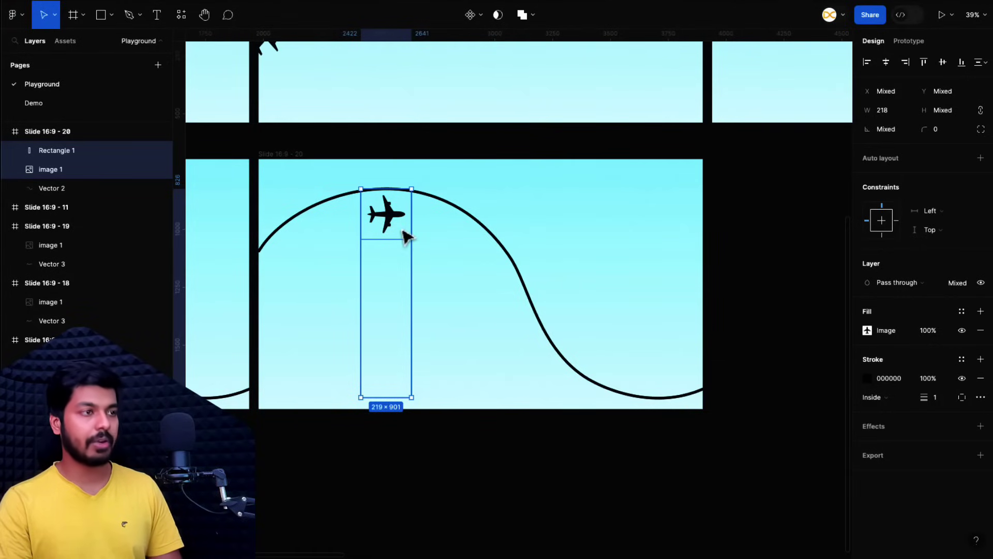
{"action": "key", "text": "ctrl+g"}
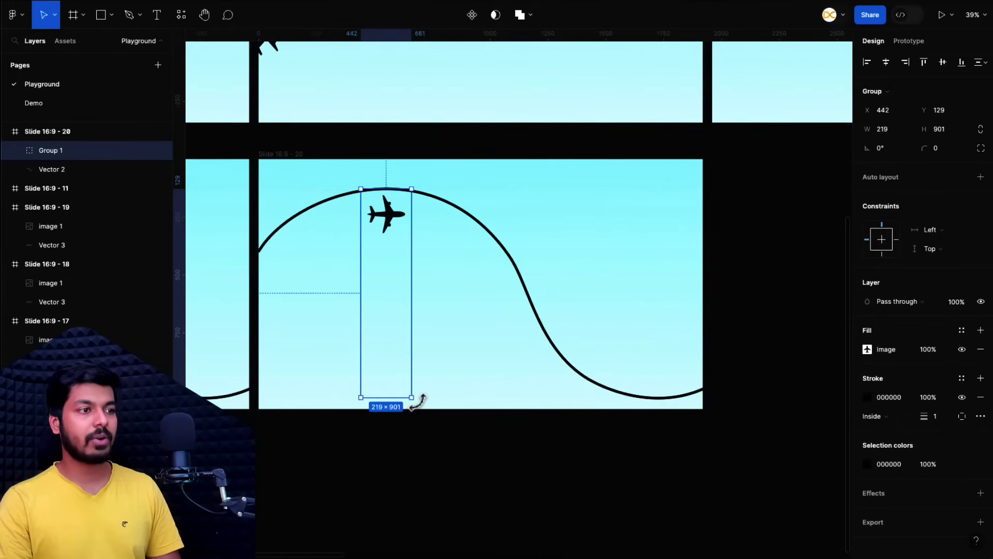
Step: Test-rotate the plane and rectangle, undo, and regroup them as Group 1
{"action": "left_click_drag", "start_coordinate": [420, 400], "coordinate": [390, 452]}
{"action": "key", "text": "ctrl+shift+g"}
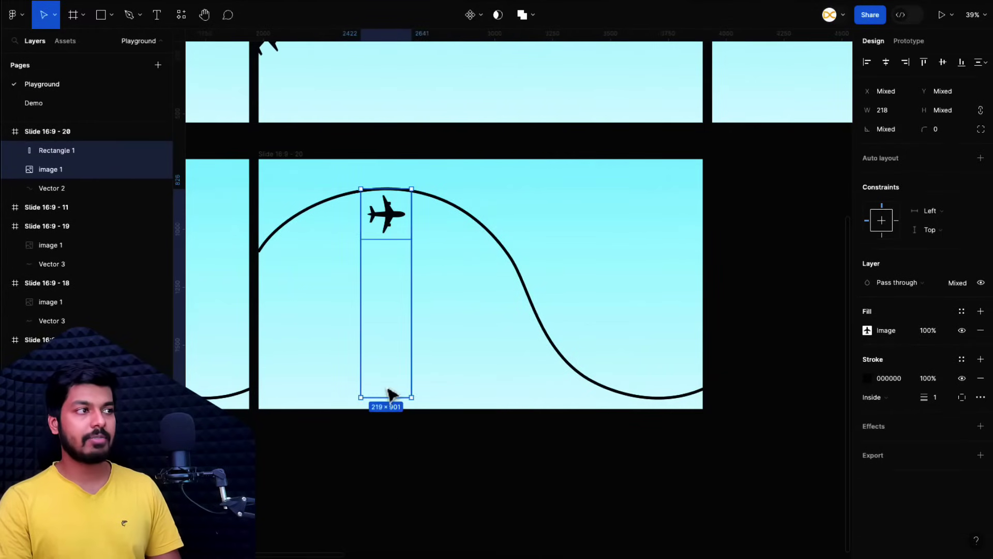
{"action": "left_click", "coordinate": [450, 248]}
{"action": "left_click", "coordinate": [381, 212]}
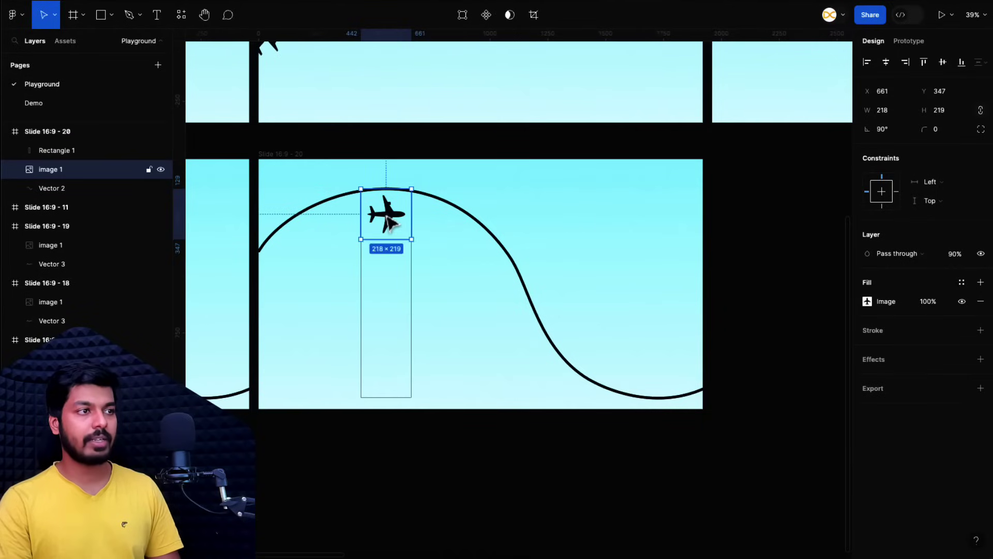
{"action": "left_click_drag", "start_coordinate": [362, 242], "coordinate": [376, 273]}
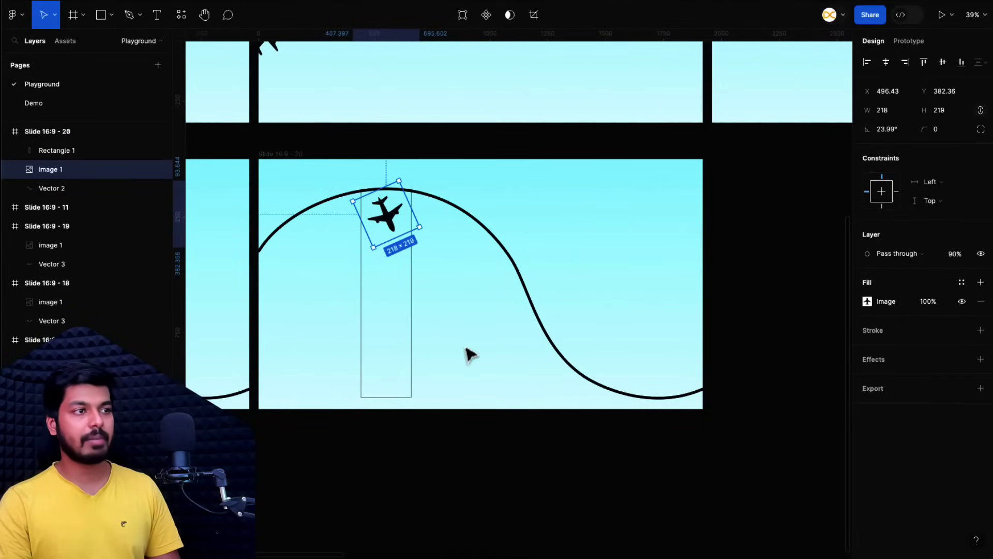
{"action": "key", "text": "ctrl+z"}
{"action": "left_click", "coordinate": [117, 154], "text": "shift"}
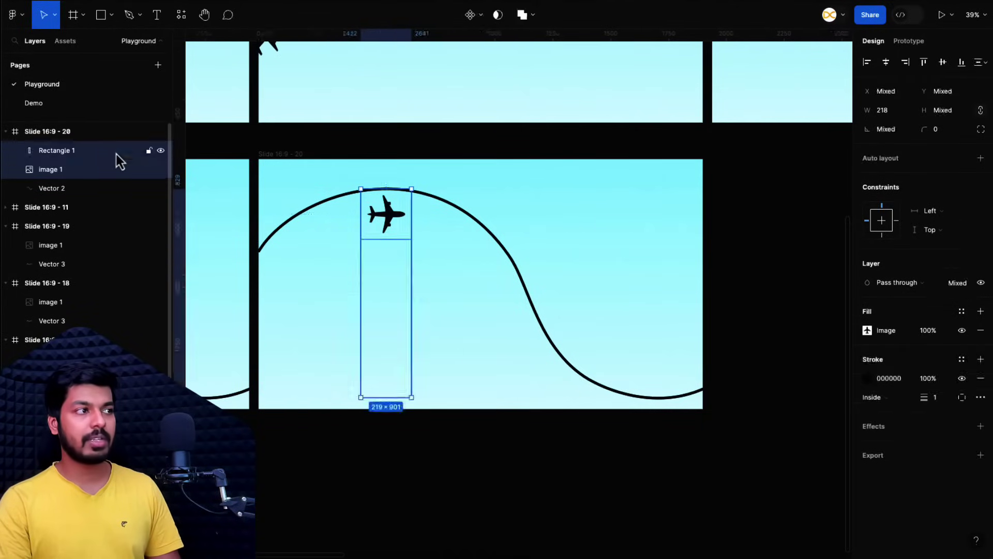
{"action": "key", "text": "ctrl+g"}
{"action": "left_click_drag", "start_coordinate": [419, 400], "coordinate": [391, 452]}
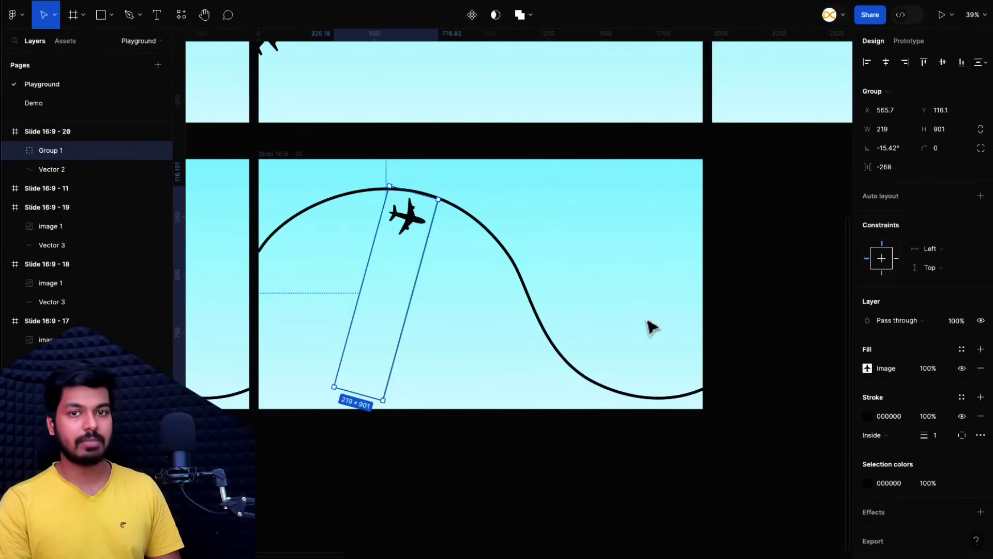
{"action": "key", "text": "ctrl+z"}
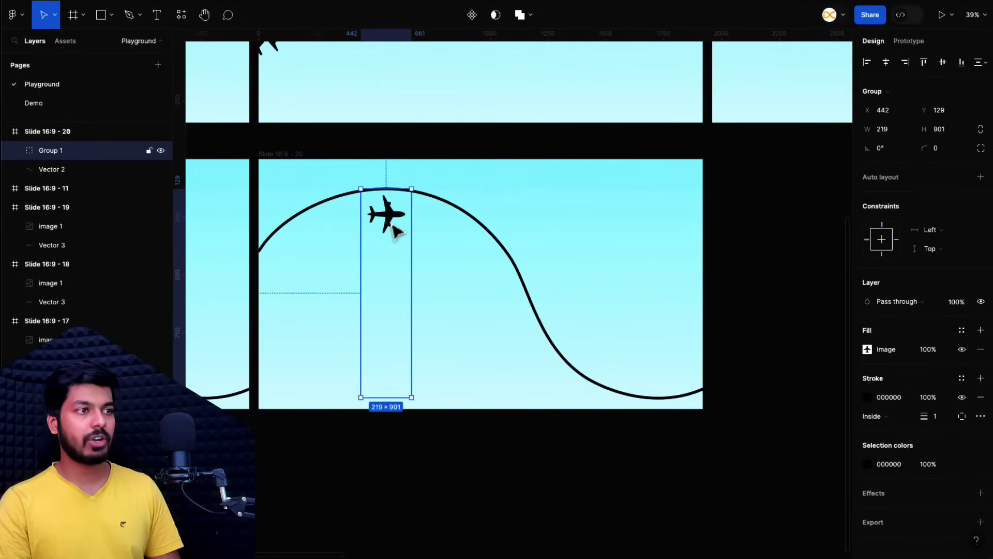
Step: Move Group 1 to the curve's left start and rotate it to 48.97°
{"action": "left_click_drag", "start_coordinate": [393, 227], "coordinate": [280, 252]}
{"action": "left_click_drag", "start_coordinate": [297, 425], "coordinate": [363, 386]}
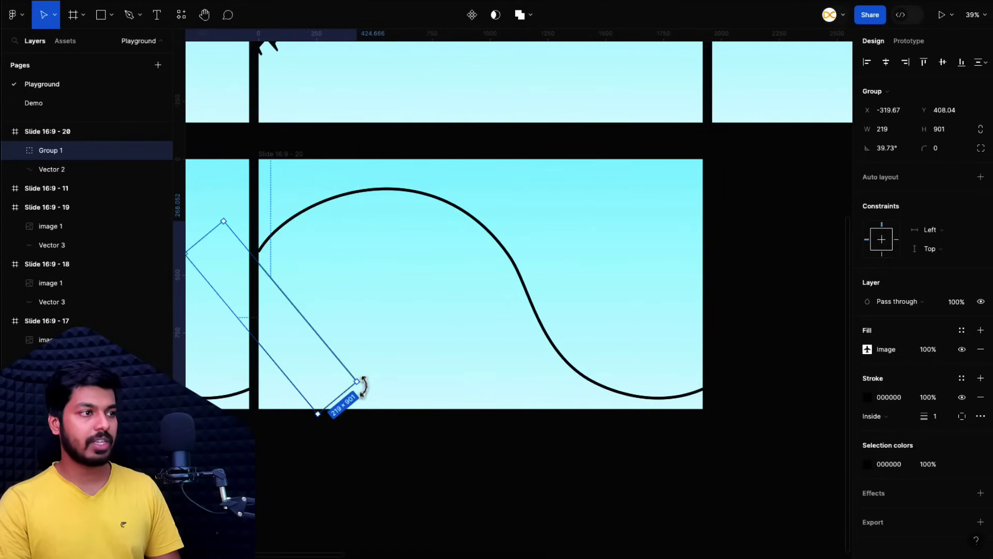
{"action": "left_click_drag", "start_coordinate": [291, 356], "coordinate": [336, 344]}
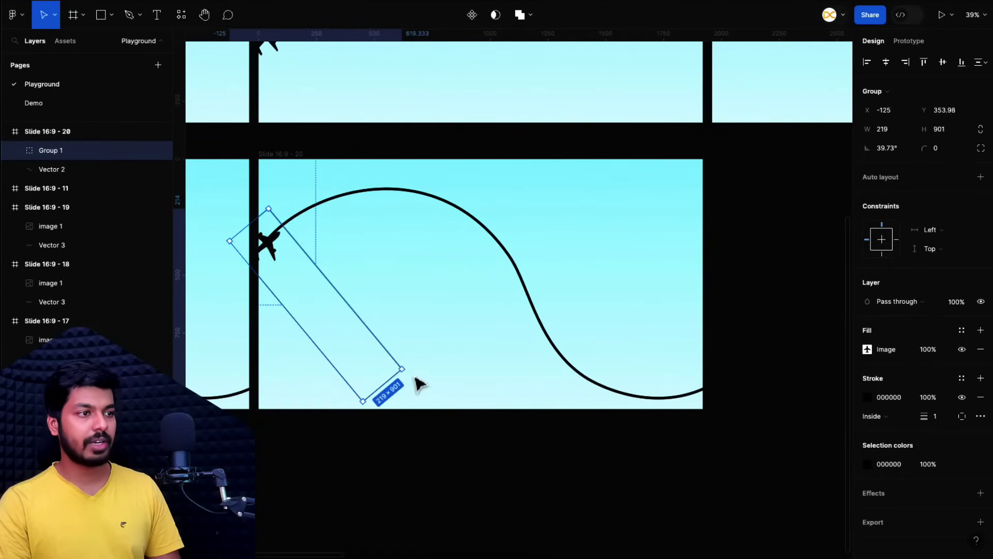
{"action": "left_click_drag", "start_coordinate": [408, 373], "coordinate": [422, 358]}
{"action": "scroll", "coordinate": [349, 326], "scroll_direction": "up", "scroll_amount": 5}
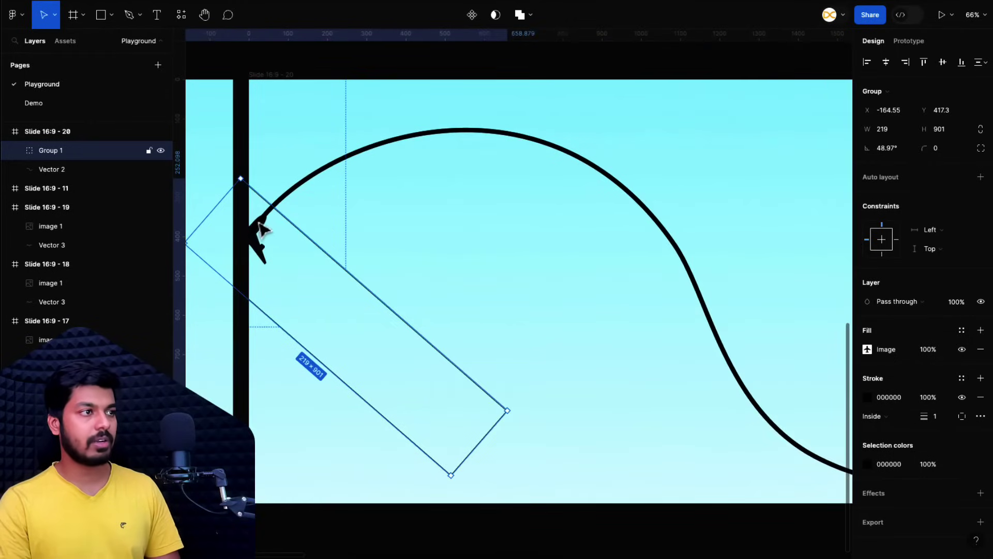
{"action": "scroll", "coordinate": [427, 337], "scroll_direction": "down", "scroll_amount": 3}
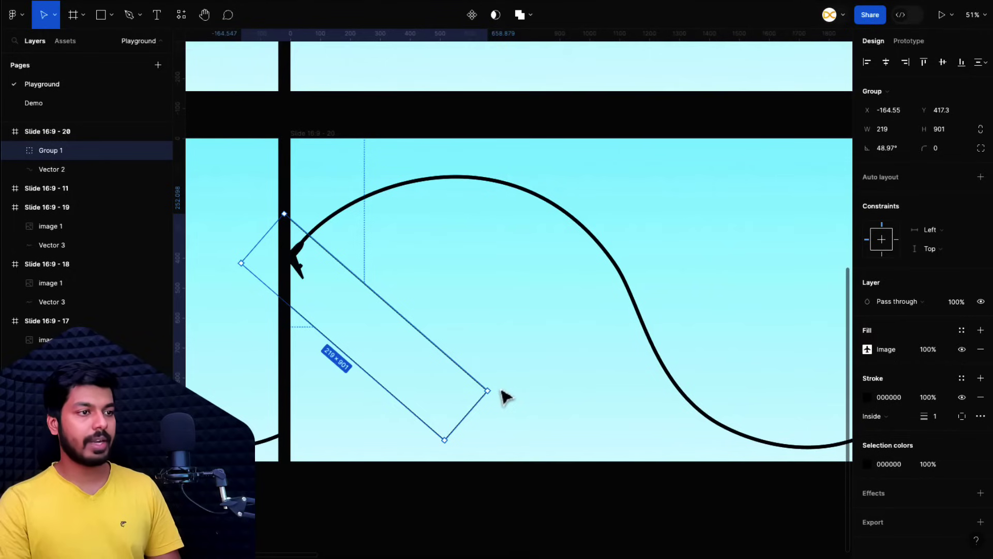
{"action": "left_click_drag", "start_coordinate": [496, 394], "coordinate": [313, 491]}
{"action": "key", "text": "ctrl+z"}
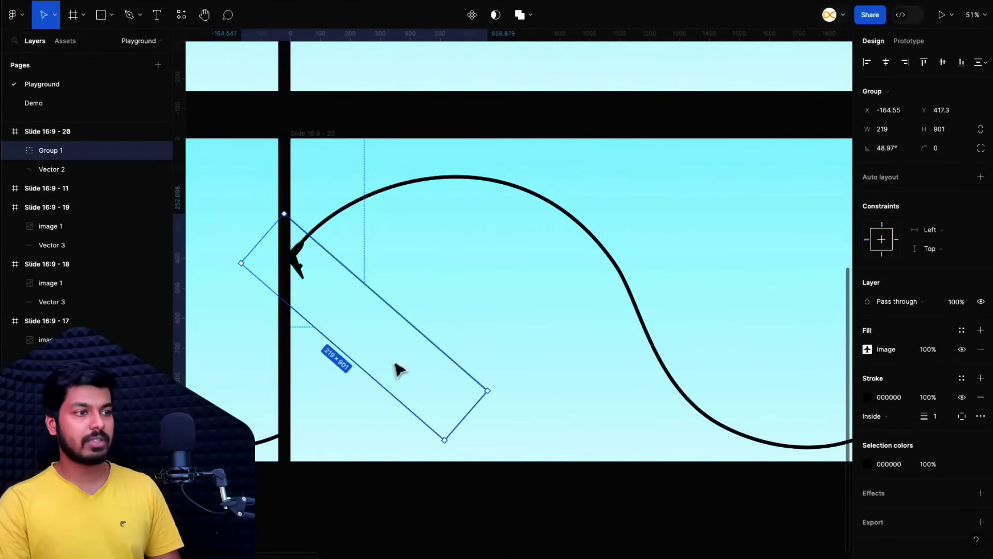
{"action": "scroll", "coordinate": [491, 415], "scroll_direction": "down", "scroll_amount": 5}
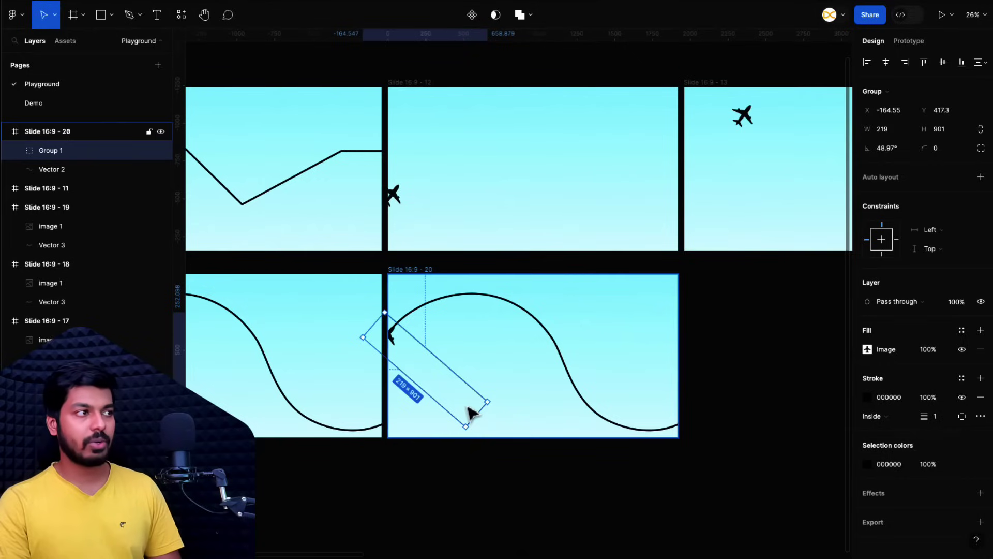
Step: Stretch the group's rectangle to about 1318 tall and test-rotate the group
{"action": "left_click", "coordinate": [472, 412]}
{"action": "double_click", "coordinate": [464, 389]}
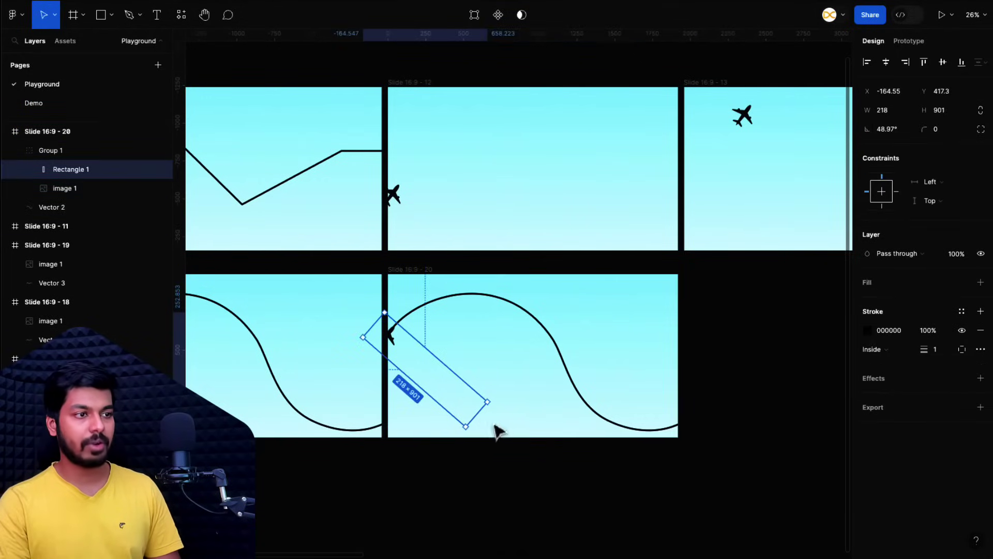
{"action": "left_click_drag", "start_coordinate": [476, 414], "coordinate": [530, 448]}
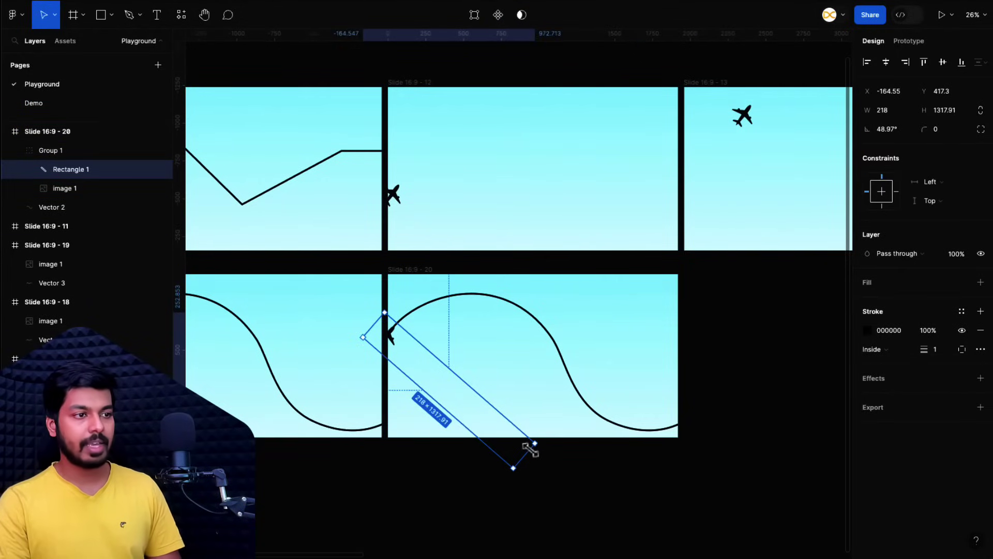
{"action": "left_click", "coordinate": [559, 462]}
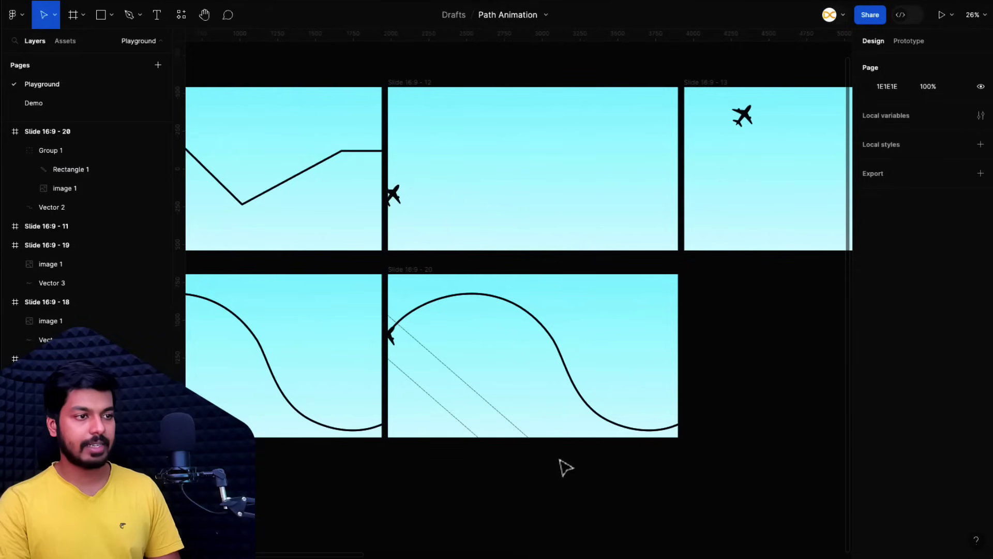
{"action": "left_click", "coordinate": [455, 381]}
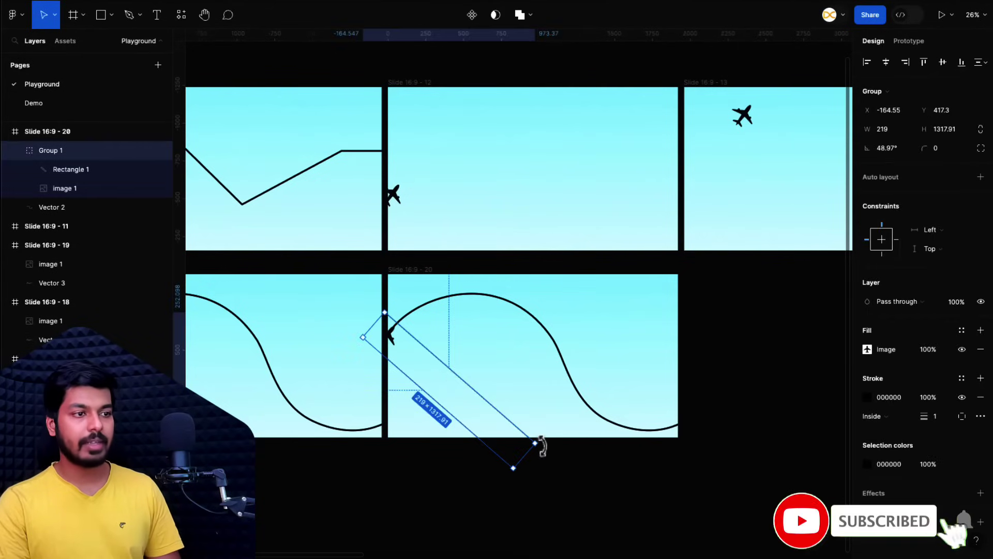
{"action": "left_click_drag", "start_coordinate": [539, 448], "coordinate": [424, 372]}
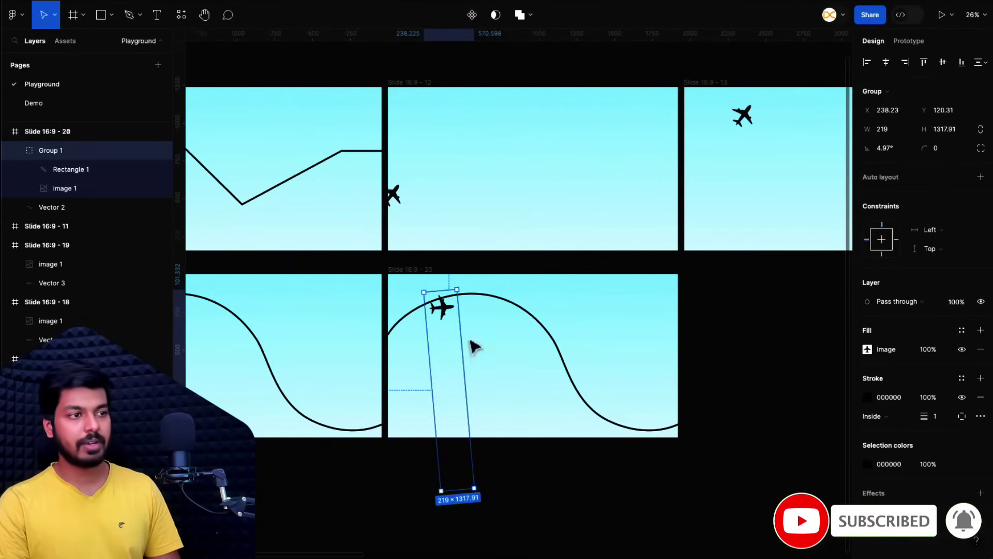
{"action": "key", "text": "ctrl+z"}
Step: Lengthen the rectangle to about 1575 and swing the plane along the curve and back
{"action": "left_click", "coordinate": [65, 173]}
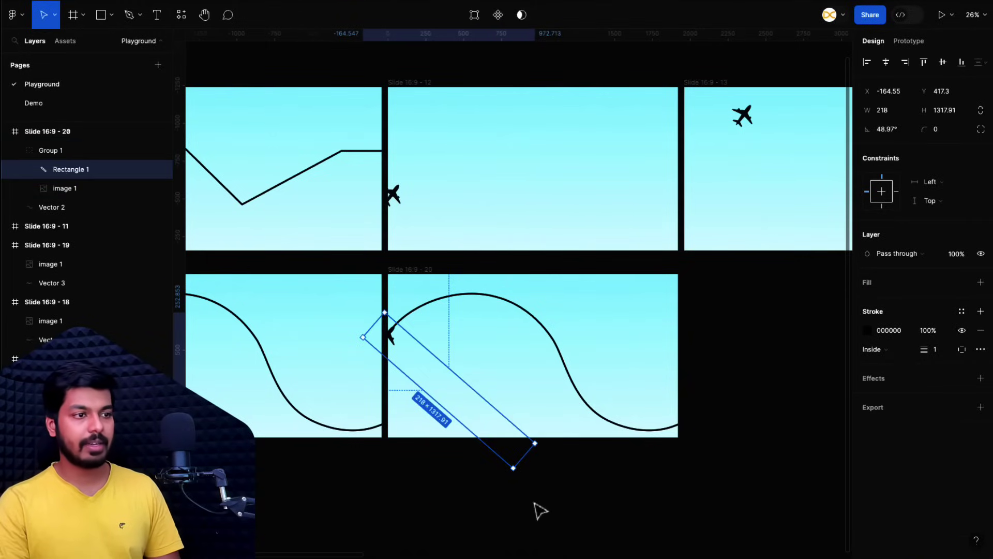
{"action": "left_click_drag", "start_coordinate": [523, 459], "coordinate": [565, 474]}
{"action": "scroll", "coordinate": [625, 424], "scroll_direction": "down", "scroll_amount": 2}
{"action": "key", "text": "Escape"}
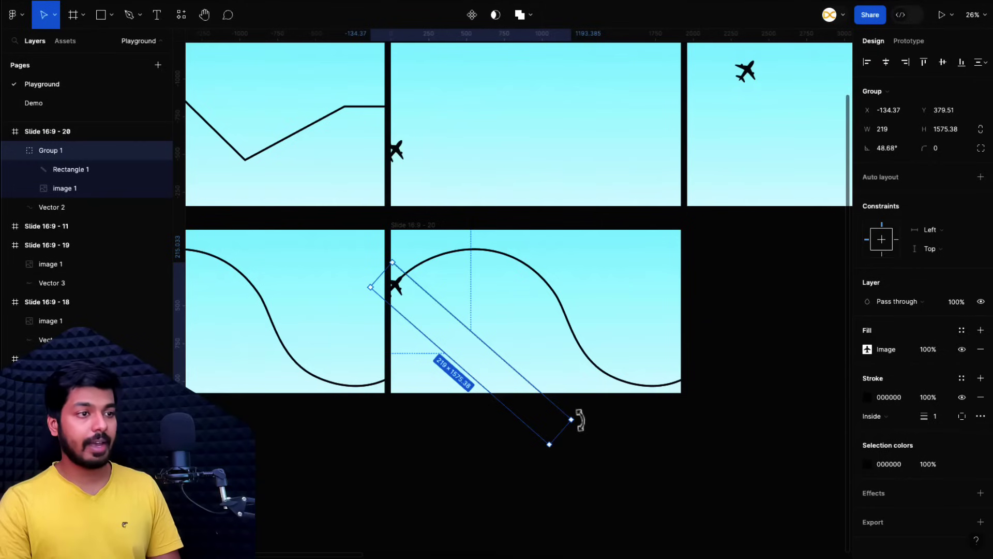
{"action": "left_click_drag", "start_coordinate": [579, 420], "coordinate": [367, 391]}
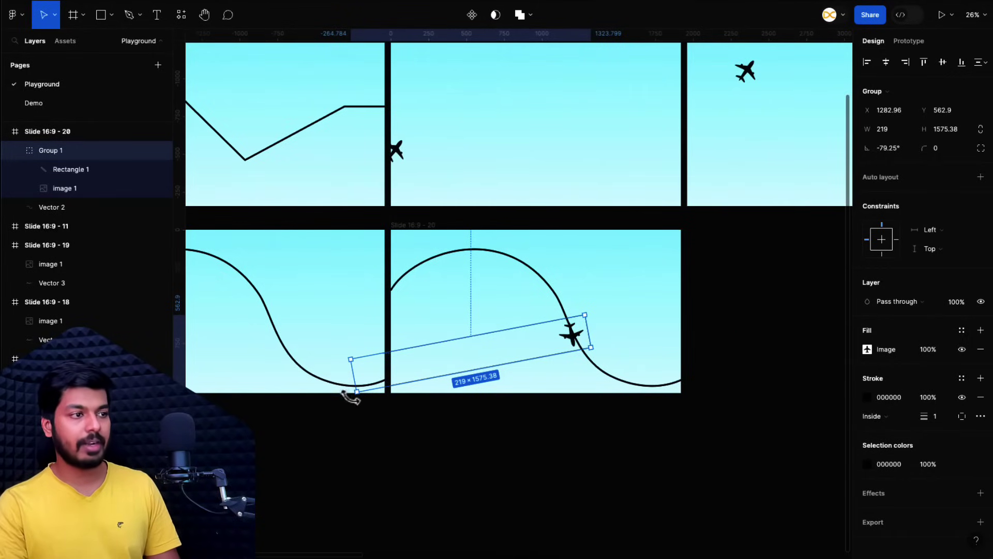
{"action": "left_click_drag", "start_coordinate": [351, 396], "coordinate": [576, 422]}
{"action": "left_click", "coordinate": [437, 243]}
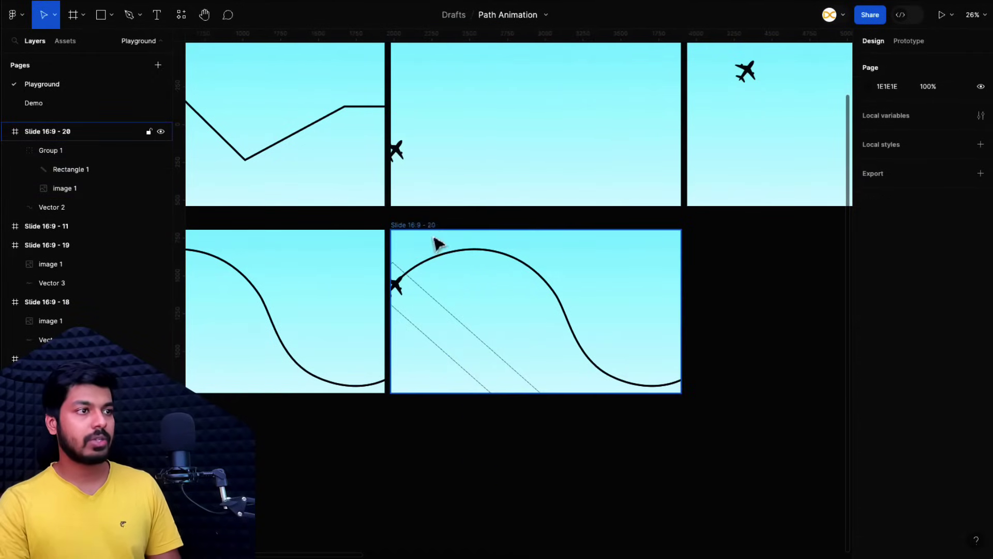
Step: Duplicate Slide 16:9 - 20 as Slide 16:9 - 21 and rotate its Group 1 to -72.16°
{"action": "left_click", "coordinate": [409, 225]}
{"action": "key", "text": "ctrl+d"}
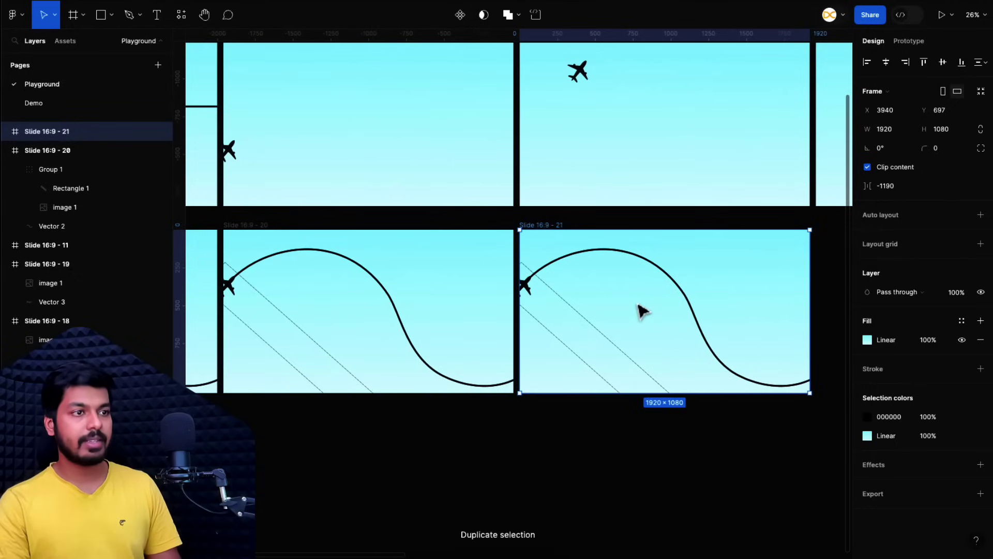
{"action": "left_click", "coordinate": [590, 331]}
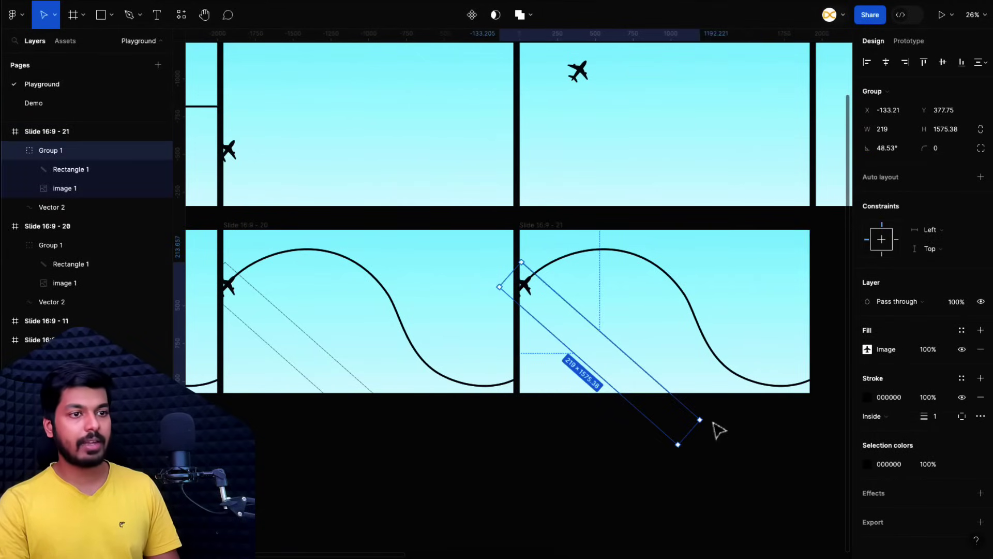
{"action": "left_click_drag", "start_coordinate": [716, 428], "coordinate": [519, 396]}
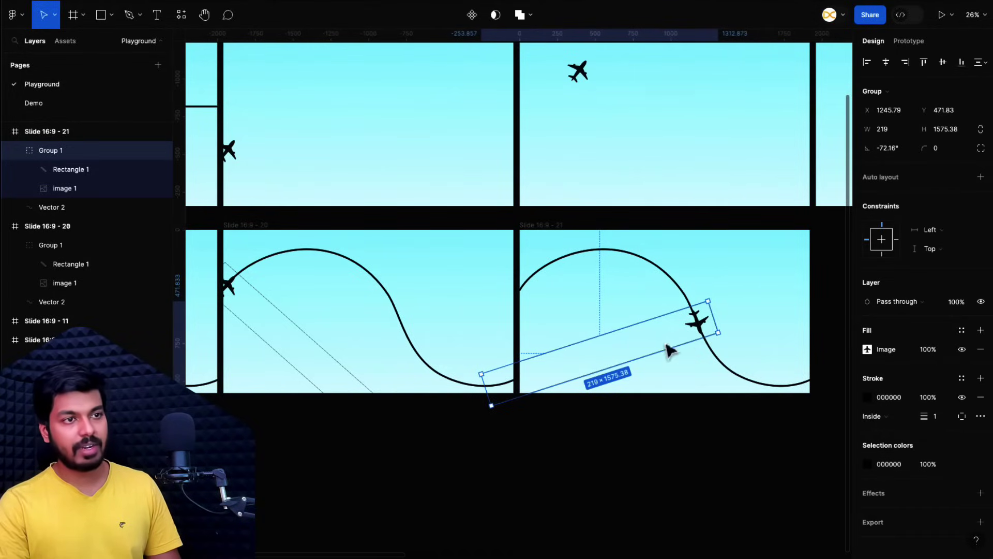
{"action": "left_click", "coordinate": [731, 445]}
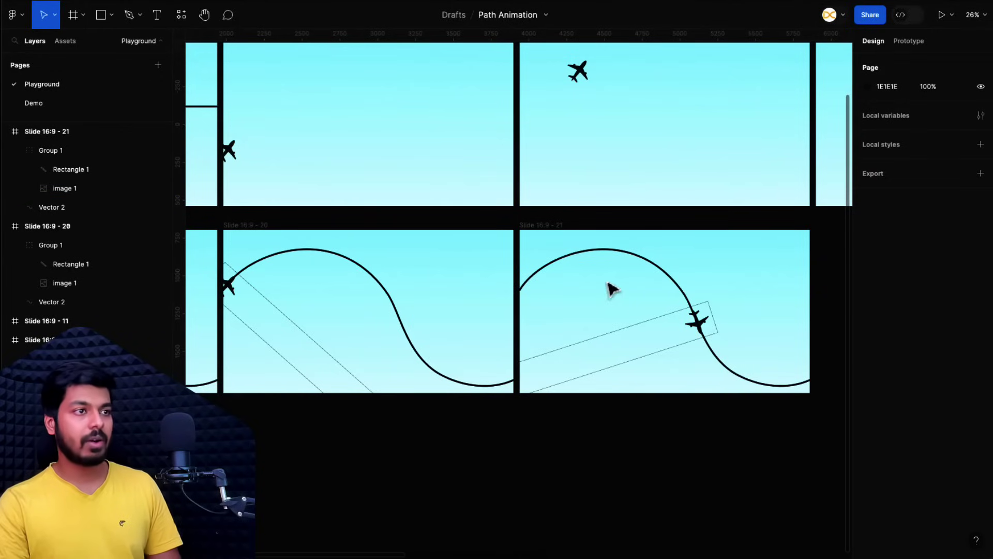
{"action": "left_click", "coordinate": [532, 227]}
Step: Duplicate Slide 16:9 - 21 as Slide 16:9 - 22 and test-rotate its plane group
{"action": "key", "text": "ctrl+d"}
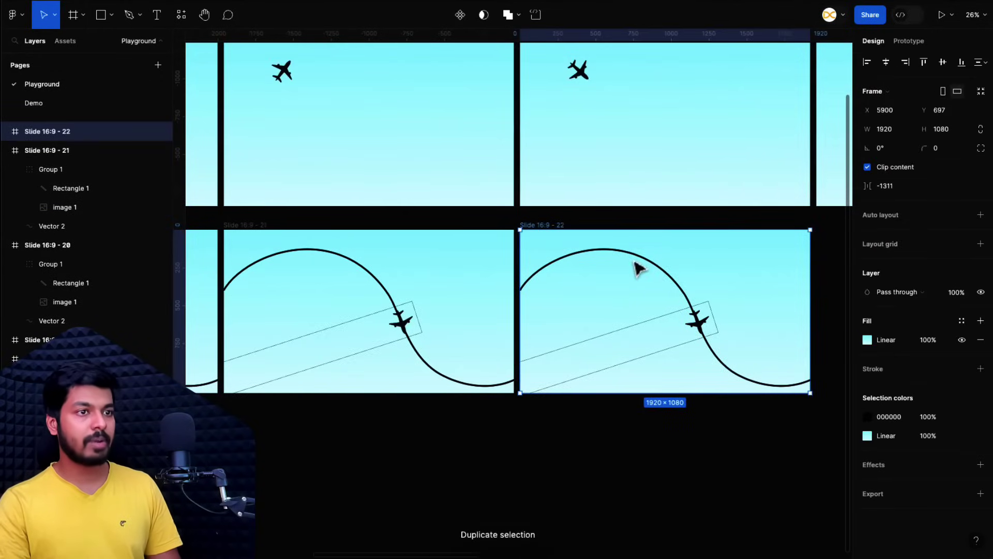
{"action": "scroll", "coordinate": [600, 310], "scroll_direction": "right", "scroll_amount": 2}
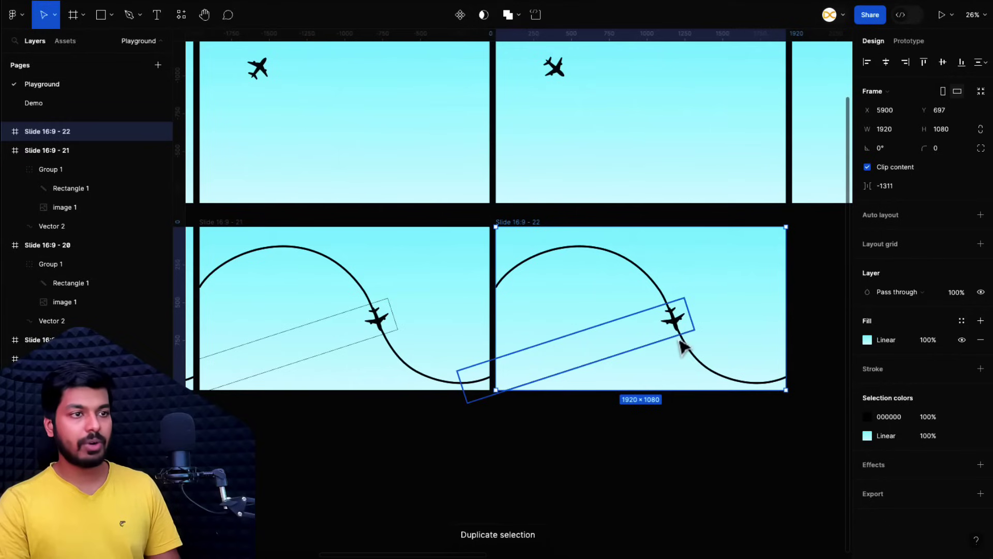
{"action": "key", "text": "Escape"}
{"action": "left_click", "coordinate": [589, 374]}
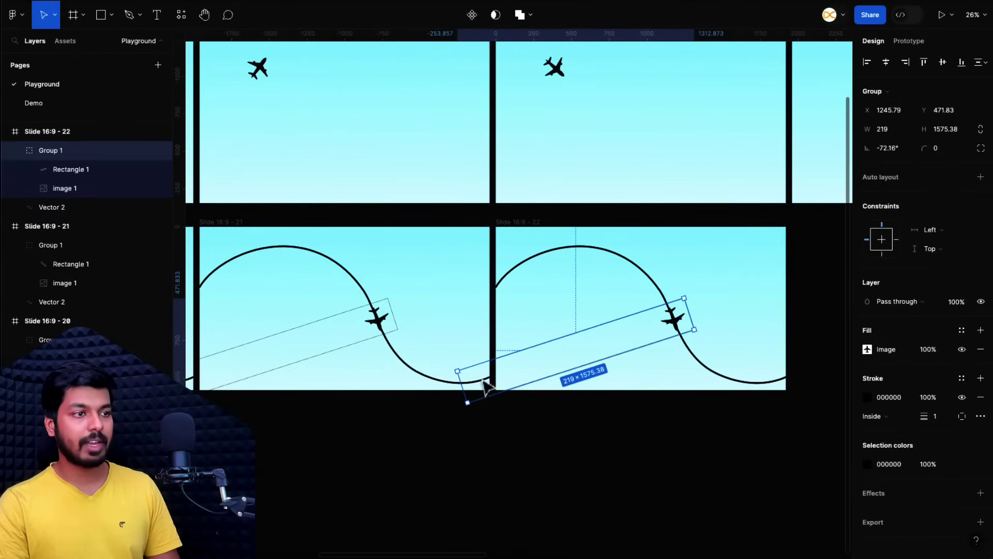
{"action": "left_click_drag", "start_coordinate": [454, 371], "coordinate": [472, 282]}
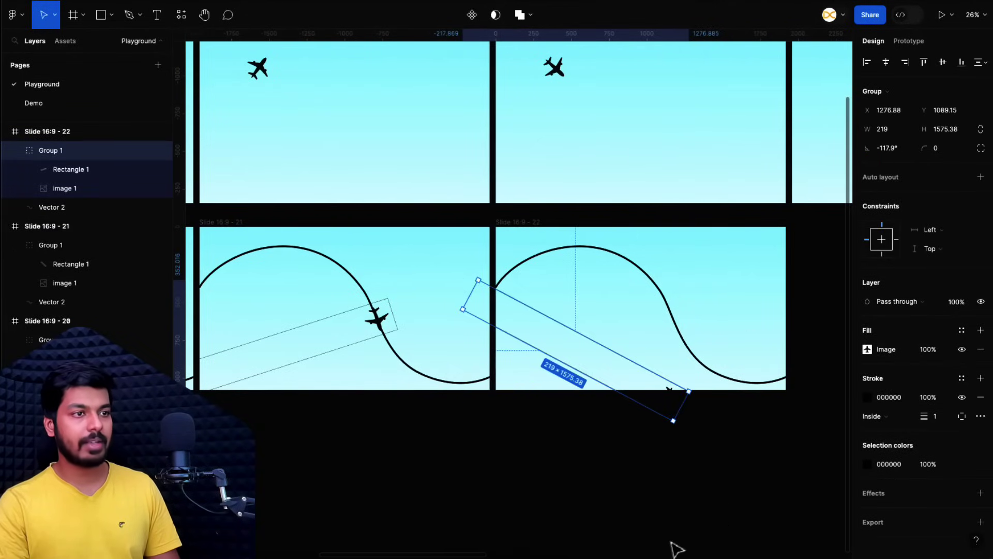
{"action": "key", "text": "ctrl+z"}
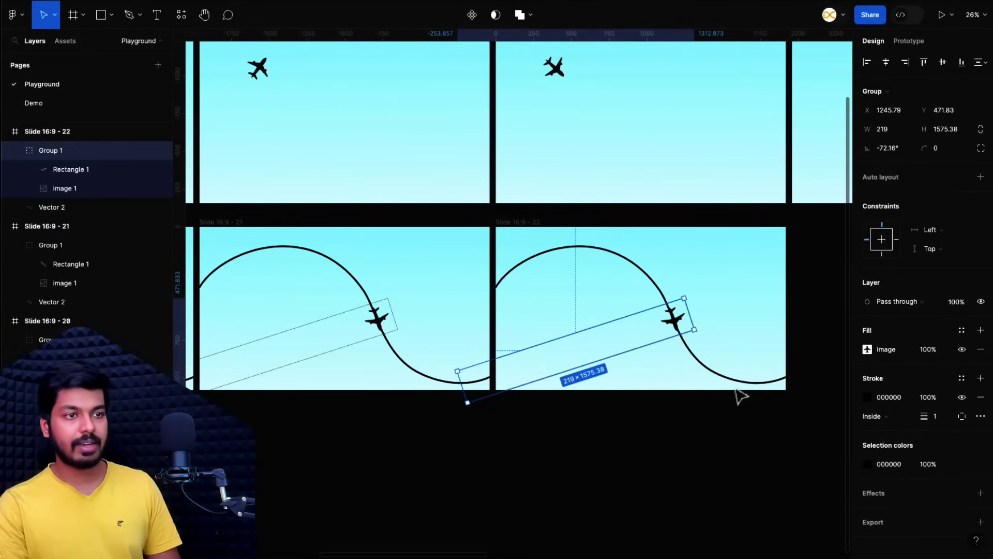
Step: Move the guide rectangle up and right inside the group to shift the pivot
{"action": "scroll", "coordinate": [602, 376], "scroll_direction": "right", "scroll_amount": 1}
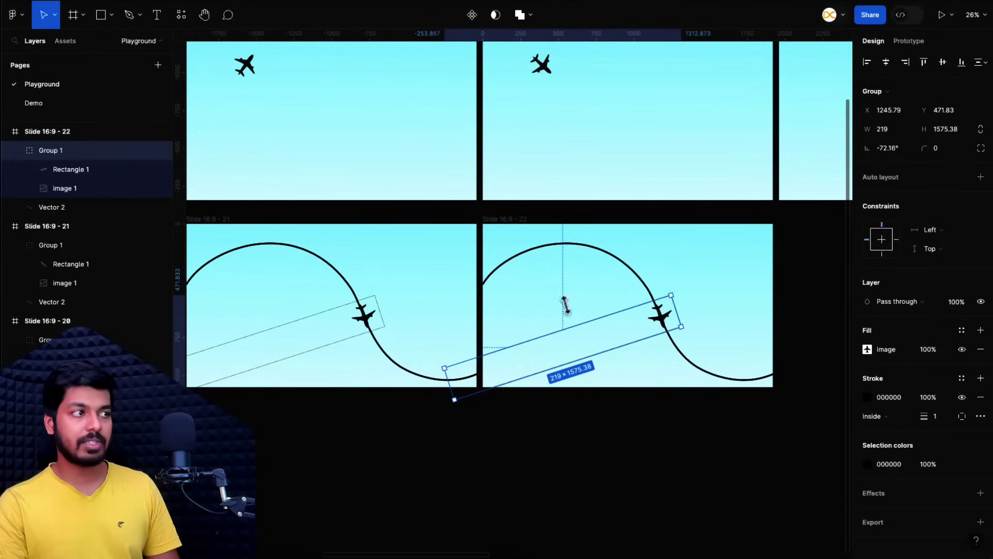
{"action": "left_click", "coordinate": [57, 172]}
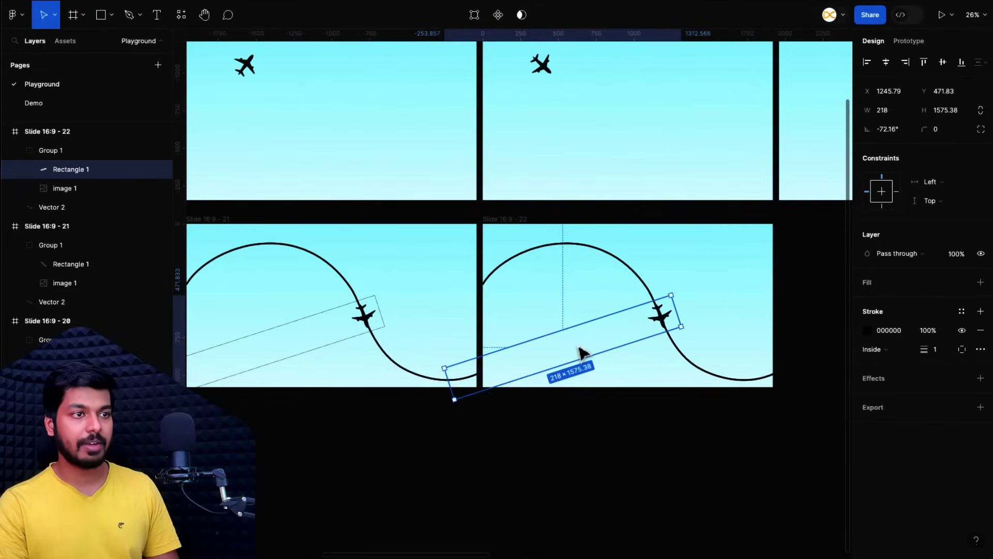
{"action": "left_click_drag", "start_coordinate": [579, 354], "coordinate": [780, 289]}
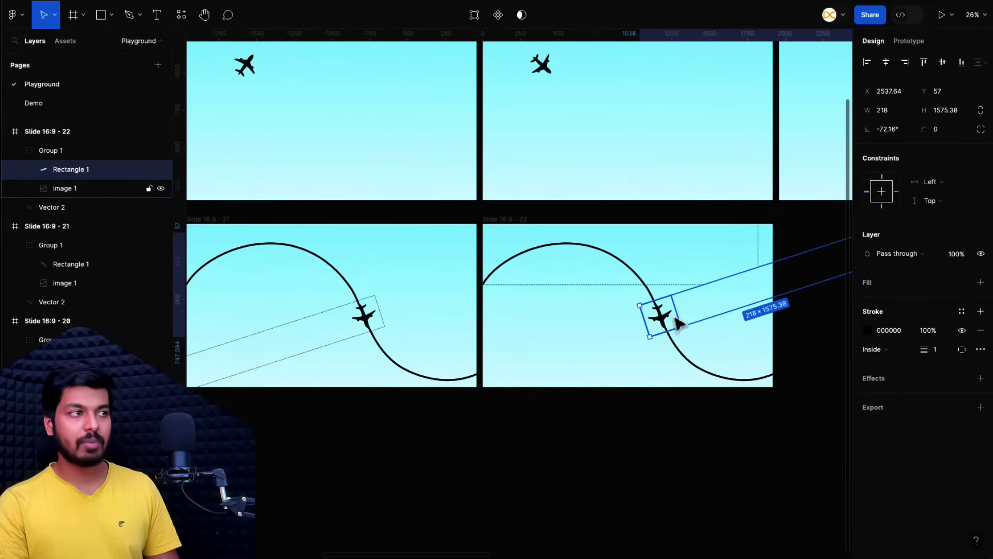
{"action": "left_click", "coordinate": [77, 150]}
{"action": "scroll", "coordinate": [533, 408], "scroll_direction": "right", "scroll_amount": 5}
{"action": "scroll", "coordinate": [533, 407], "scroll_direction": "right", "scroll_amount": 3}
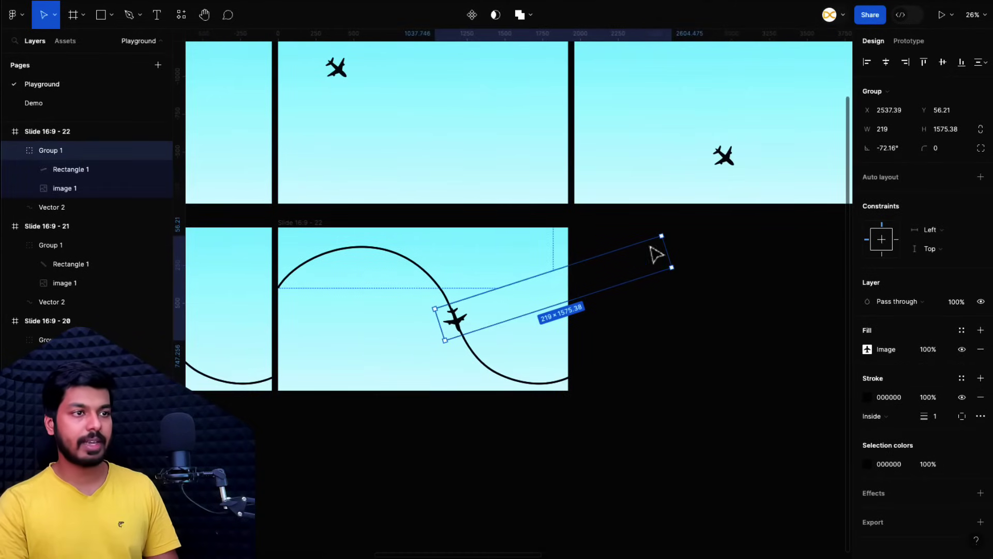
{"action": "left_click_drag", "start_coordinate": [667, 234], "coordinate": [591, 220]}
{"action": "key", "text": "ctrl+z"}
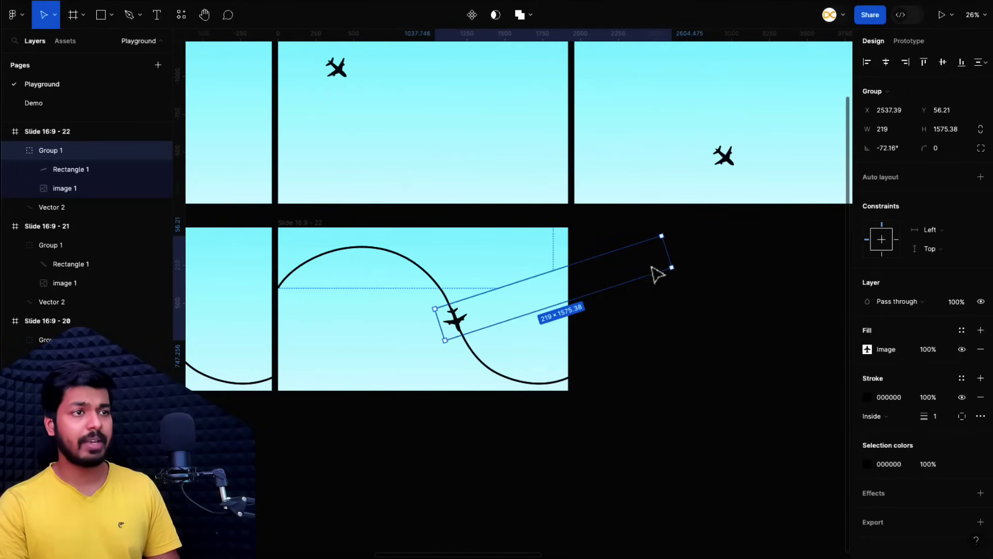
Step: Resize the guide rectangle to about 1411 long, making the group 219×1411.2
{"action": "left_click", "coordinate": [78, 171]}
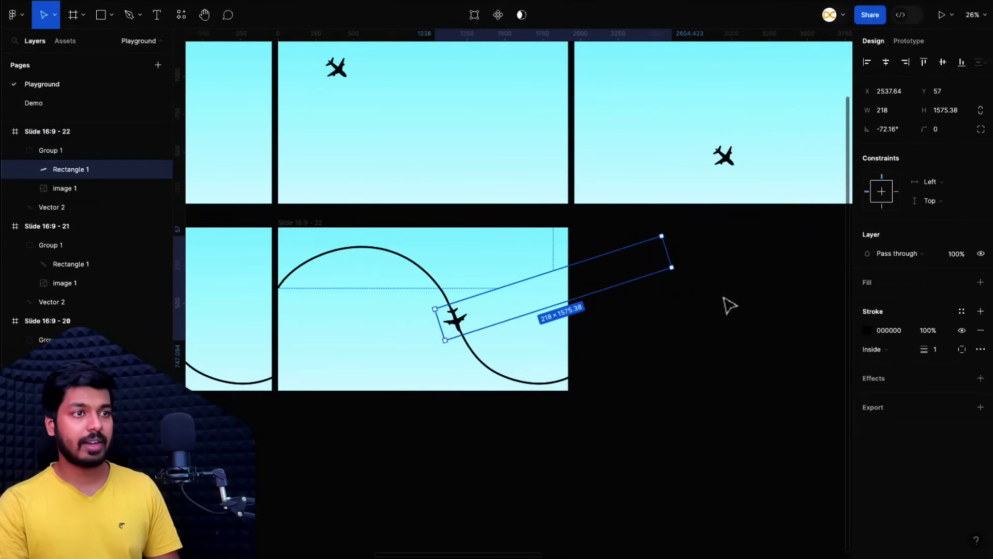
{"action": "left_click_drag", "start_coordinate": [671, 257], "coordinate": [550, 202]}
{"action": "key", "text": "Escape"}
{"action": "key", "text": "ctrl+z"}
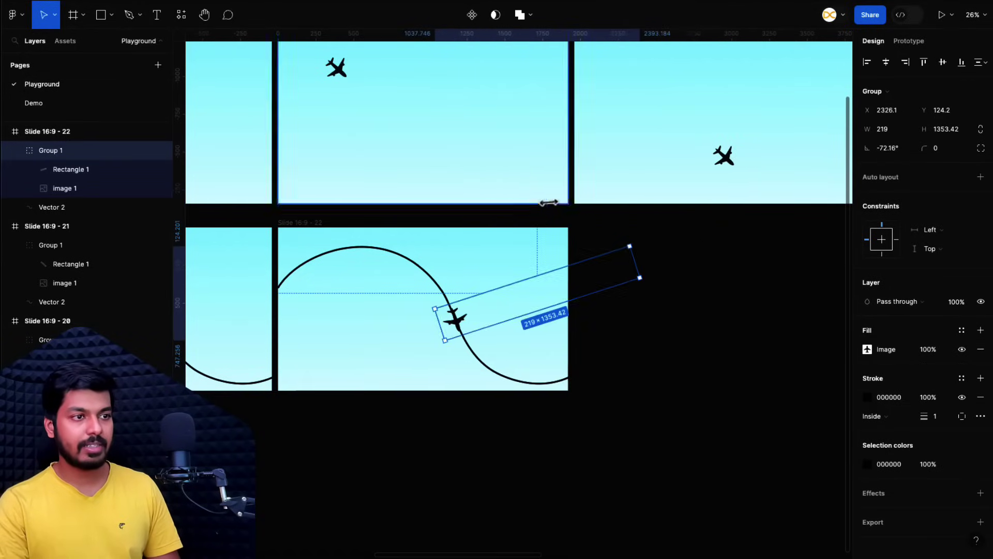
{"action": "left_click", "coordinate": [89, 175]}
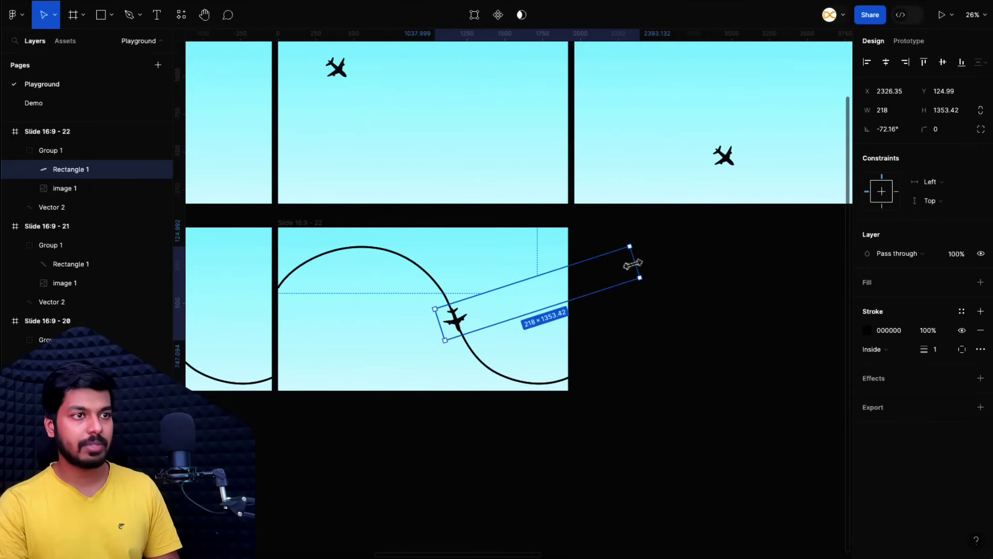
{"action": "left_click_drag", "start_coordinate": [633, 265], "coordinate": [470, 200]}
{"action": "key", "text": "Escape"}
{"action": "key", "text": "ctrl+z"}
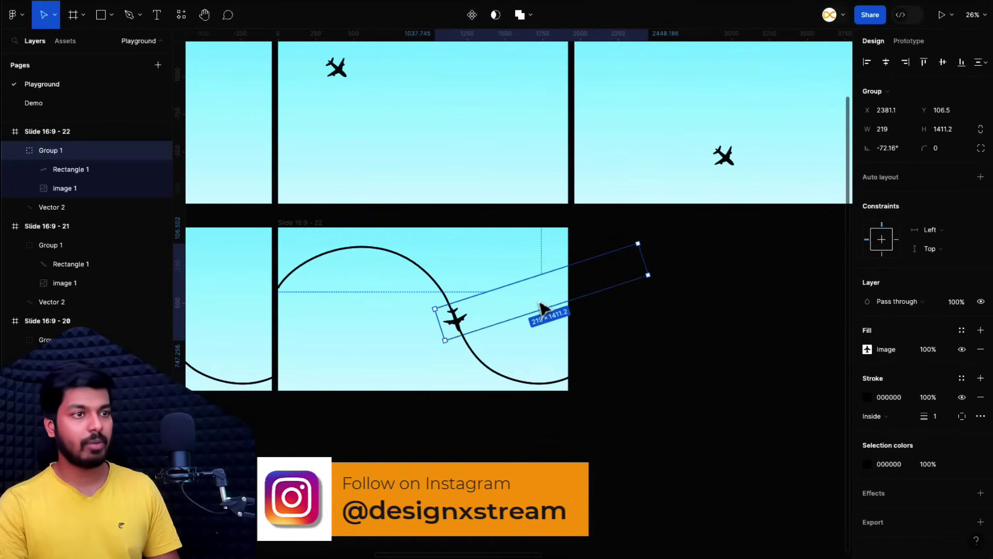
Step: Duplicate Slide 16:9 - 22 as Slide 16:9 - 23 and rotate its plane group to about 41.92°
{"action": "left_click", "coordinate": [377, 425]}
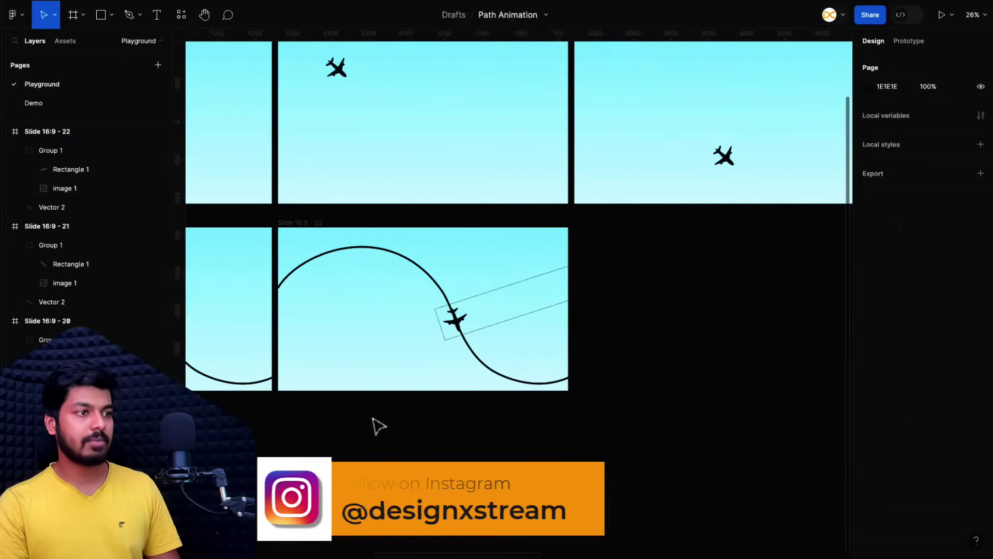
{"action": "scroll", "coordinate": [512, 344], "scroll_direction": "left", "scroll_amount": 2}
{"action": "left_click", "coordinate": [343, 210]}
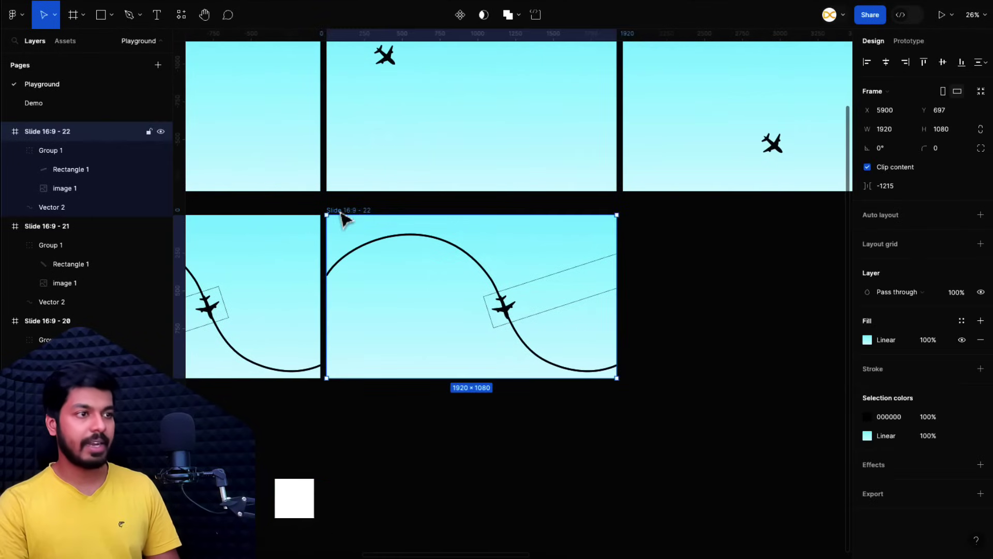
{"action": "key", "text": "ctrl+d"}
{"action": "scroll", "coordinate": [565, 326], "scroll_direction": "right", "scroll_amount": 5}
{"action": "left_click", "coordinate": [615, 280]}
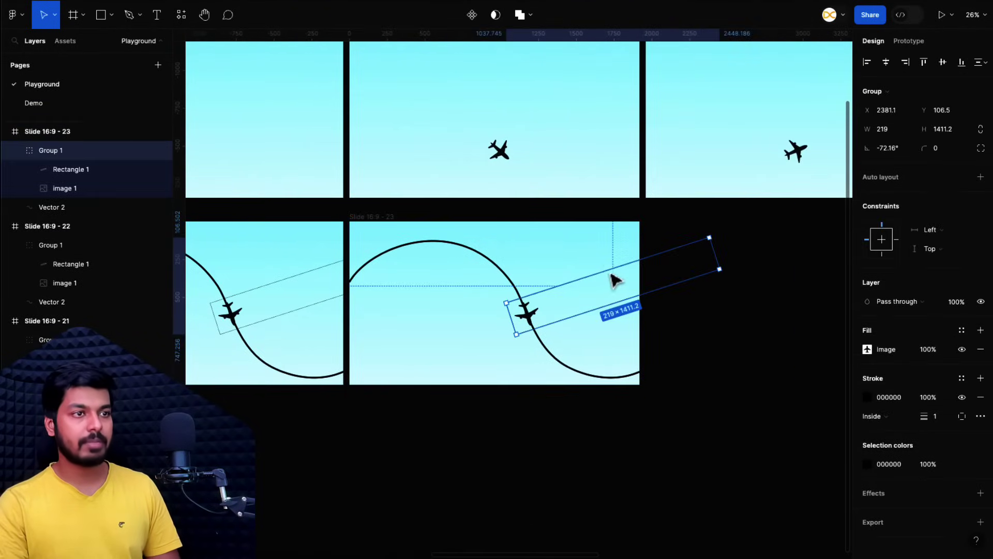
{"action": "left_click_drag", "start_coordinate": [716, 232], "coordinate": [512, 215]}
{"action": "left_click", "coordinate": [448, 446]}
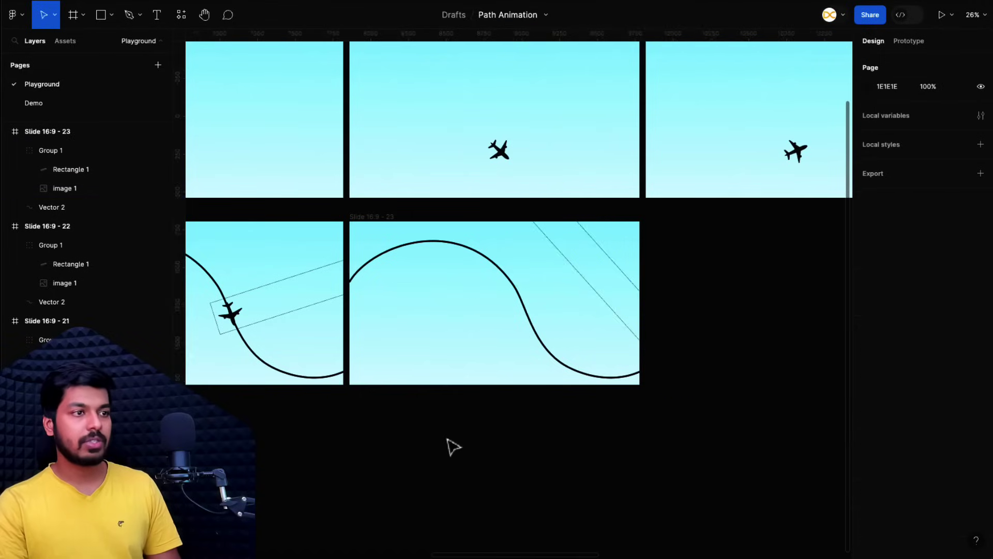
{"action": "scroll", "coordinate": [448, 446], "scroll_direction": "down", "scroll_amount": 3}
{"action": "scroll", "coordinate": [448, 446], "scroll_direction": "left", "scroll_amount": 5}
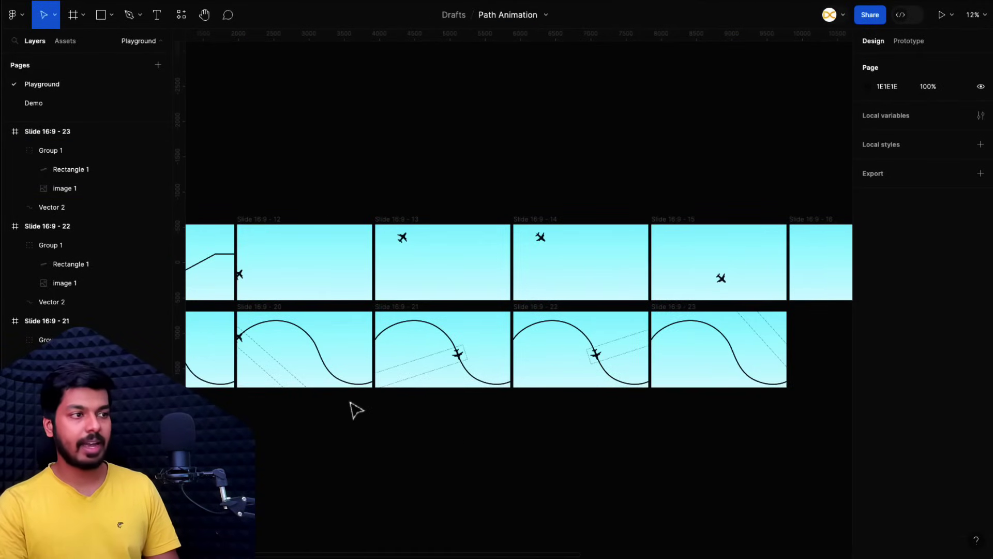
{"action": "scroll", "coordinate": [356, 410], "scroll_direction": "left", "scroll_amount": 3}
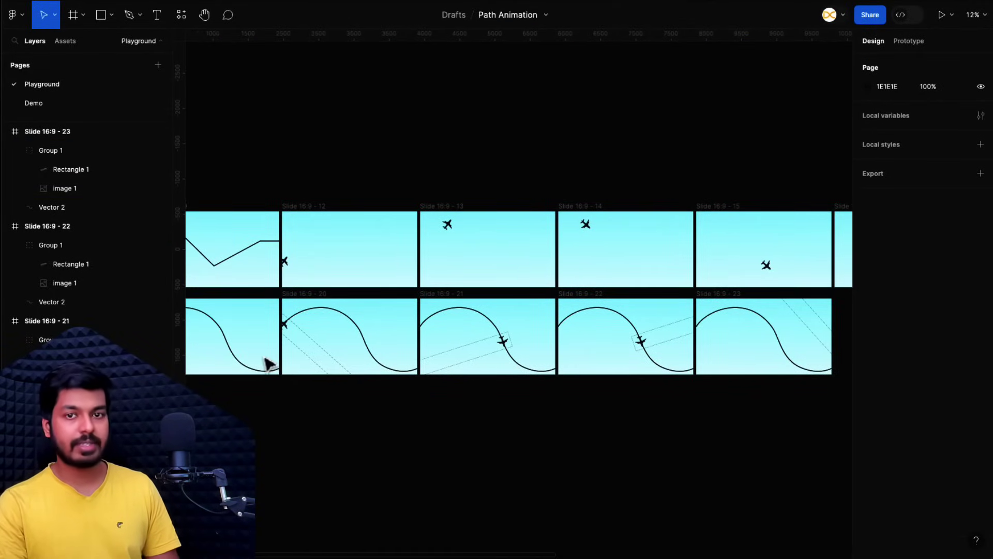
Step: Link Slide 16:9 - 20 to Slide 21 after a 1ms delay with Smart animate, 500ms
{"action": "scroll", "coordinate": [301, 298], "scroll_direction": "up", "scroll_amount": 3}
{"action": "left_click", "coordinate": [291, 295]}
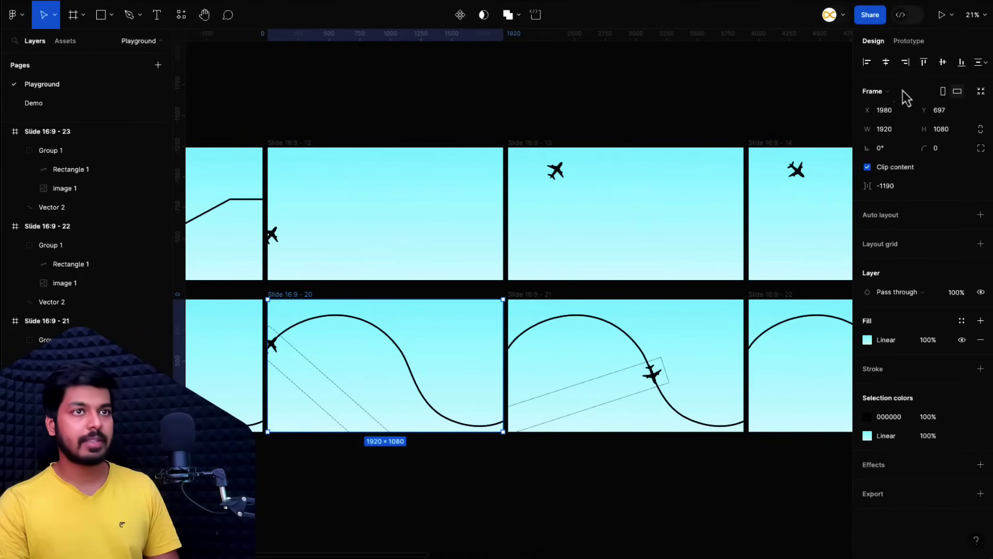
{"action": "left_click", "coordinate": [916, 47]}
{"action": "scroll", "coordinate": [450, 382], "scroll_direction": "down", "scroll_amount": 1}
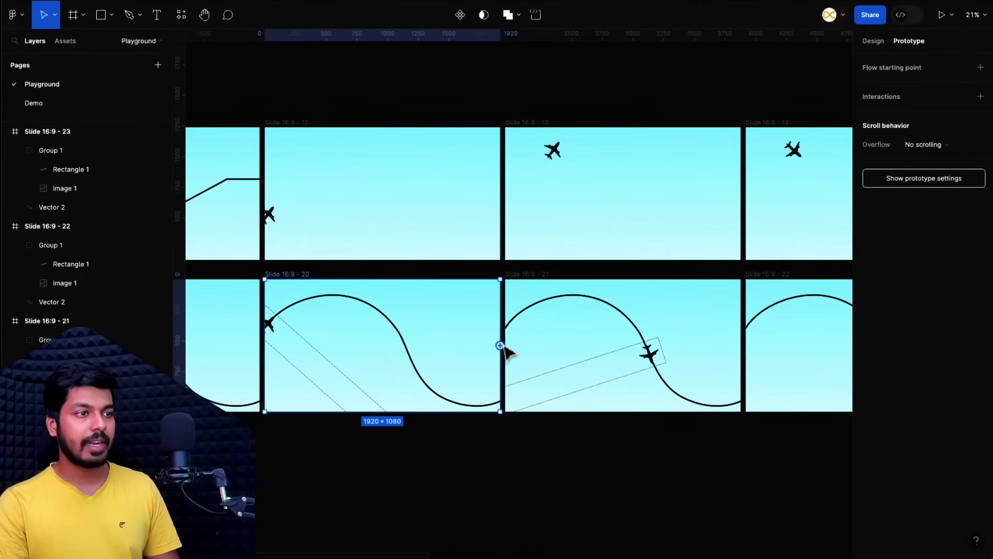
{"action": "left_click_drag", "start_coordinate": [500, 345], "coordinate": [564, 353]}
{"action": "left_click", "coordinate": [468, 380]}
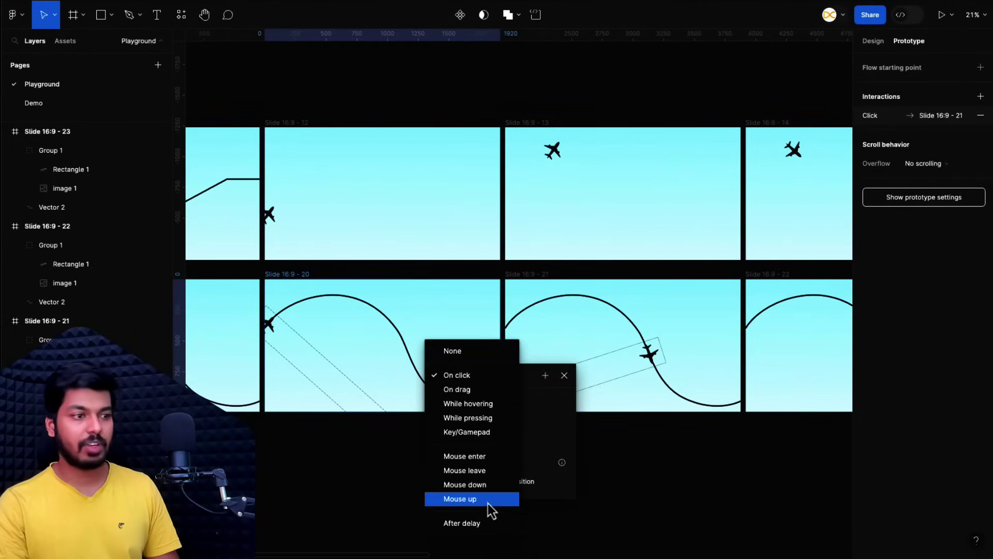
{"action": "left_click", "coordinate": [473, 523]}
{"action": "left_click", "coordinate": [457, 397]}
{"action": "type", "text": "1ms"}
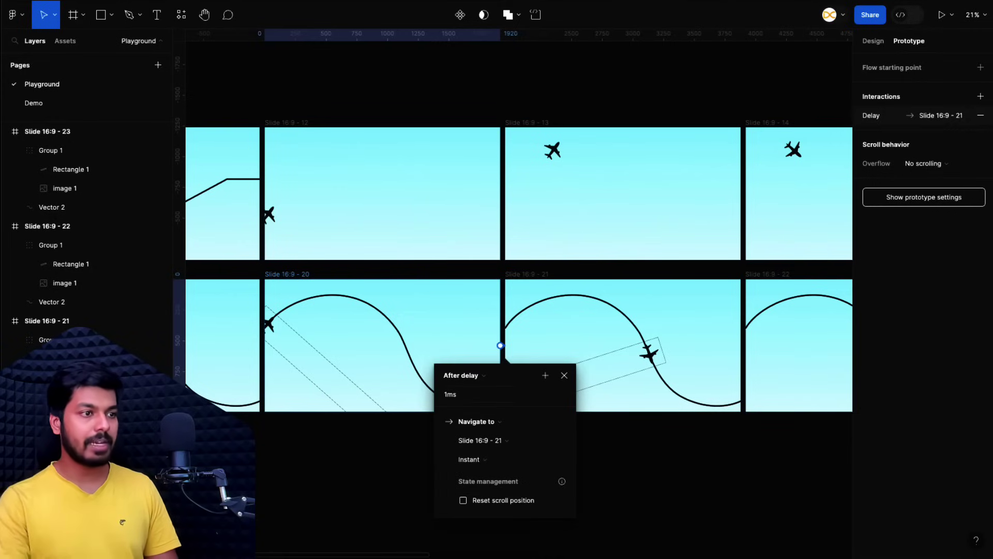
{"action": "left_click", "coordinate": [470, 459]}
{"action": "left_click", "coordinate": [492, 486]}
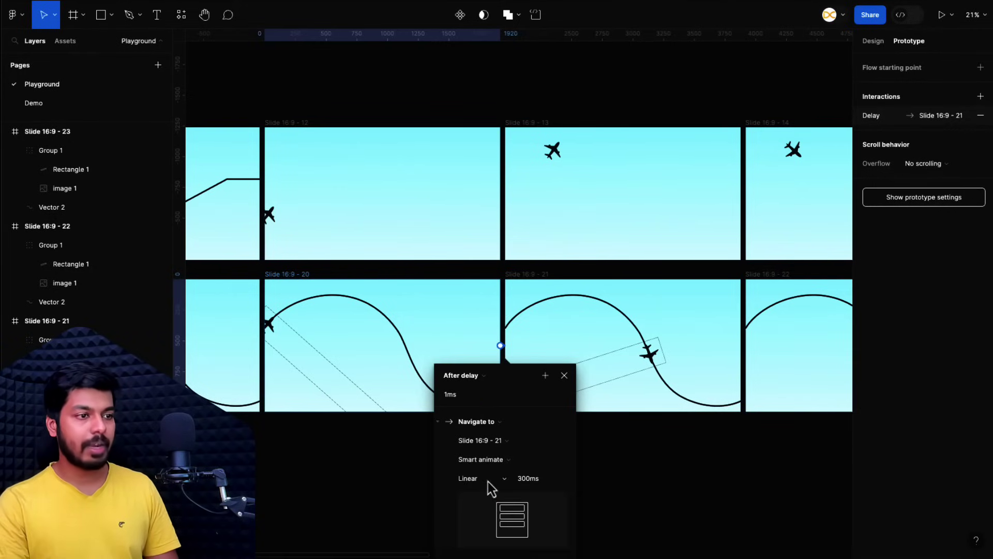
{"action": "left_click", "coordinate": [528, 478]}
{"action": "type", "text": "500"}
{"action": "key", "text": "Return"}
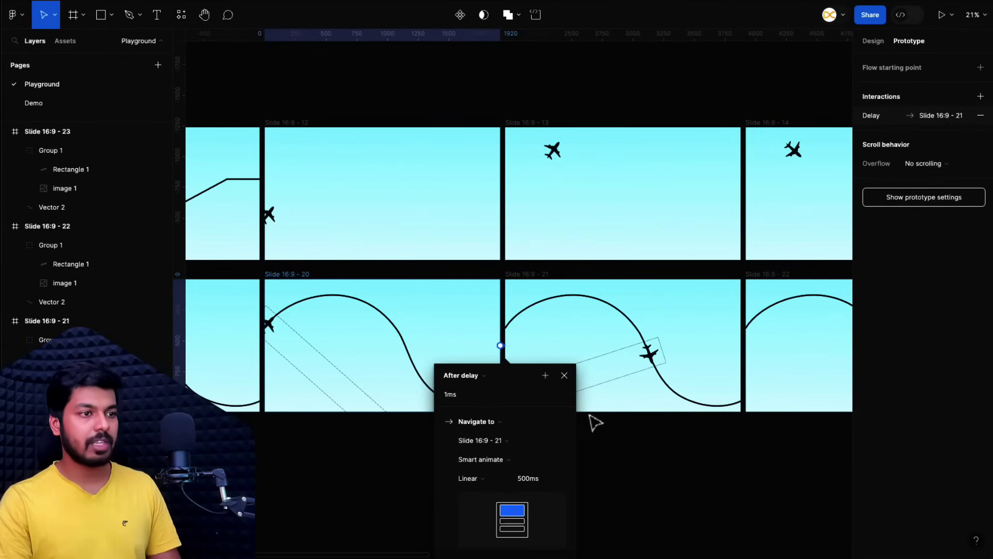
{"action": "left_click", "coordinate": [564, 375]}
Step: Link Slide 16:9 - 21 to Slide 22 after a 1ms delay with an Instant transition
{"action": "scroll", "coordinate": [569, 386], "scroll_direction": "right", "scroll_amount": 3}
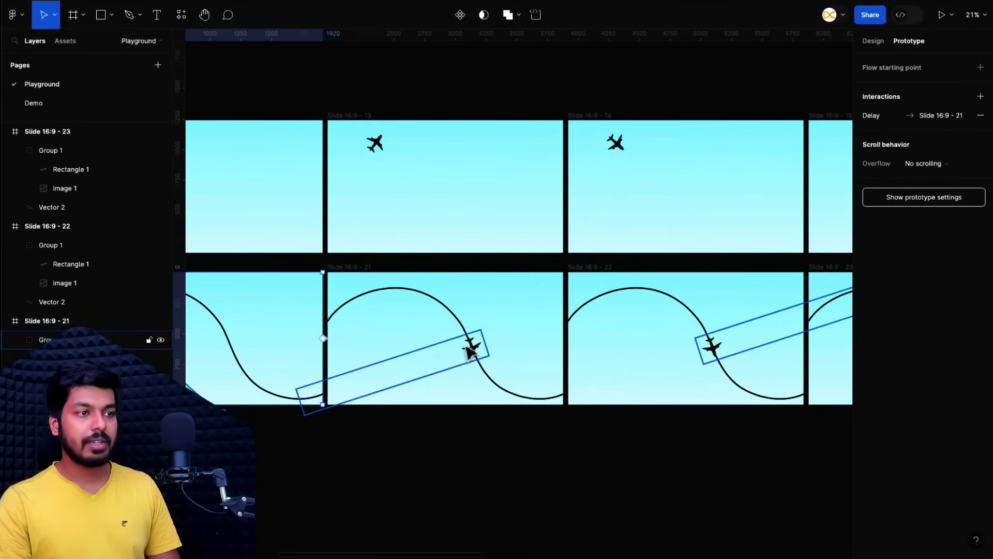
{"action": "scroll", "coordinate": [468, 351], "scroll_direction": "right", "scroll_amount": 1}
{"action": "left_click", "coordinate": [288, 265]}
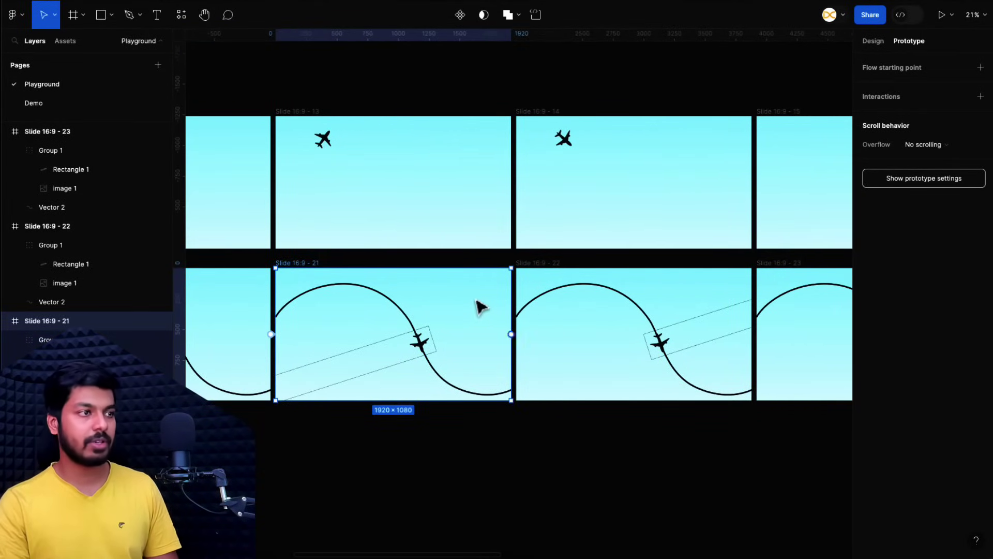
{"action": "left_click_drag", "start_coordinate": [578, 340], "coordinate": [580, 342]}
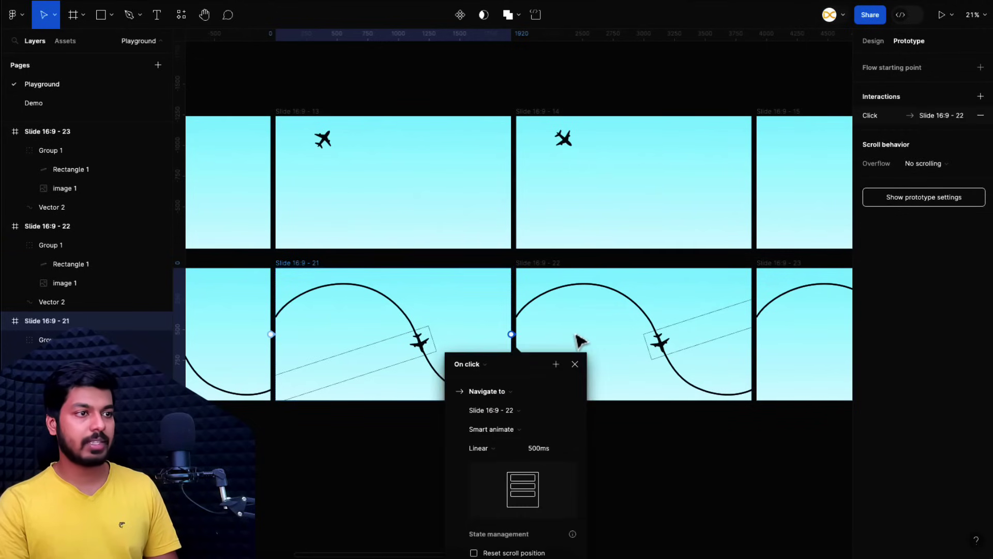
{"action": "left_click", "coordinate": [468, 364]}
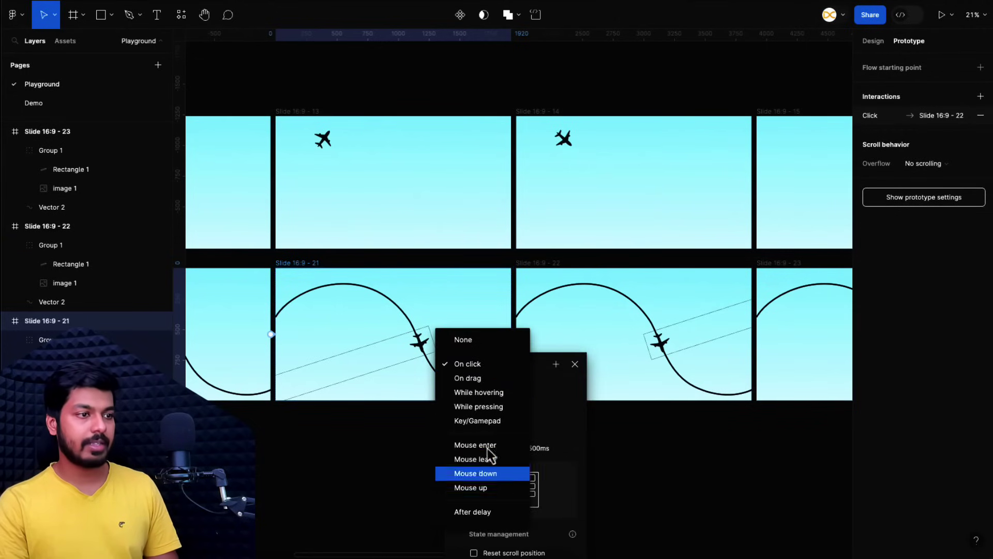
{"action": "left_click", "coordinate": [484, 511]}
{"action": "left_click", "coordinate": [466, 383]}
{"action": "type", "text": "1"}
{"action": "key", "text": "Return"}
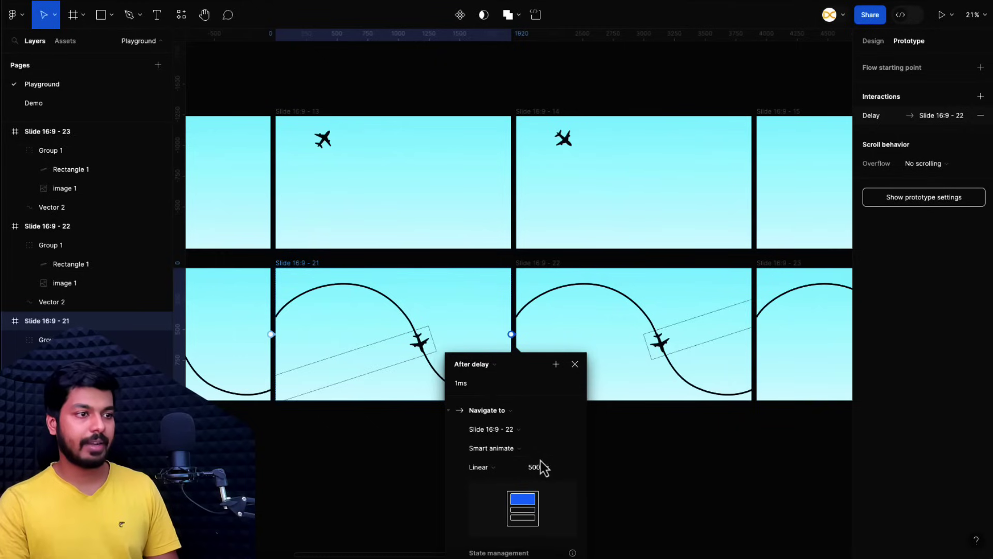
{"action": "left_click", "coordinate": [498, 449]}
{"action": "left_click", "coordinate": [502, 420]}
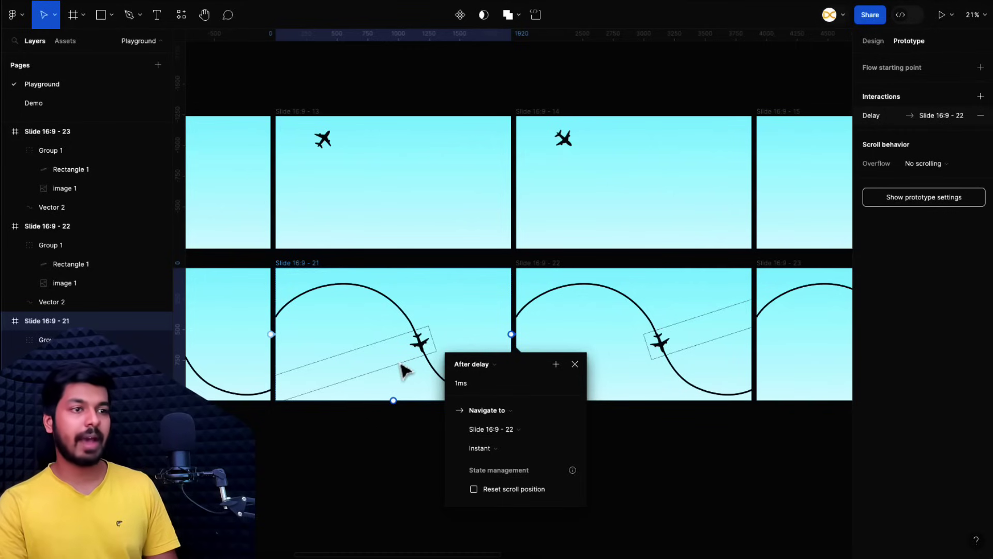
Step: Link Slide 16:9 - 22 to Slide 23 after a 1ms delay with Smart animate, 500ms
{"action": "scroll", "coordinate": [402, 368], "scroll_direction": "right", "scroll_amount": 2}
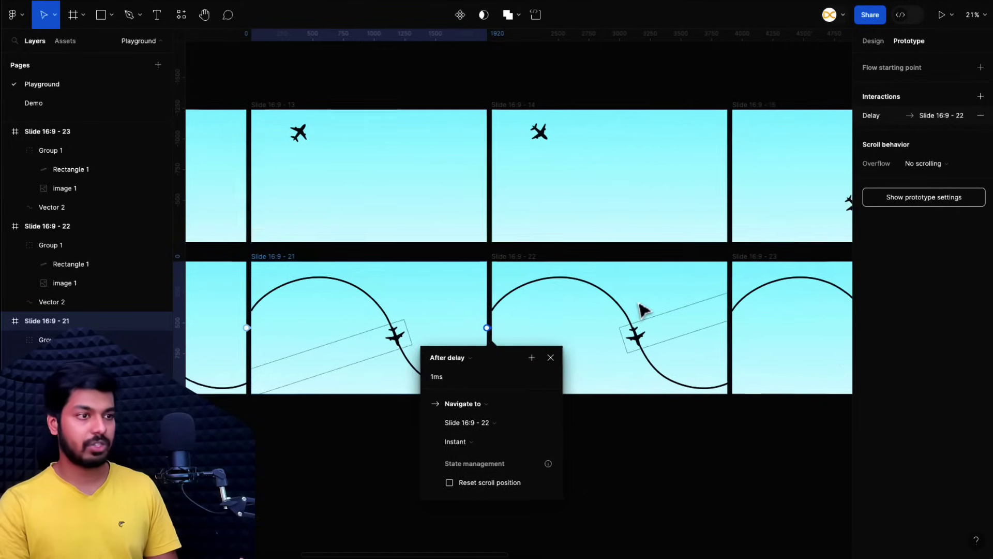
{"action": "scroll", "coordinate": [641, 311], "scroll_direction": "right", "scroll_amount": 10}
{"action": "left_click", "coordinate": [273, 254]}
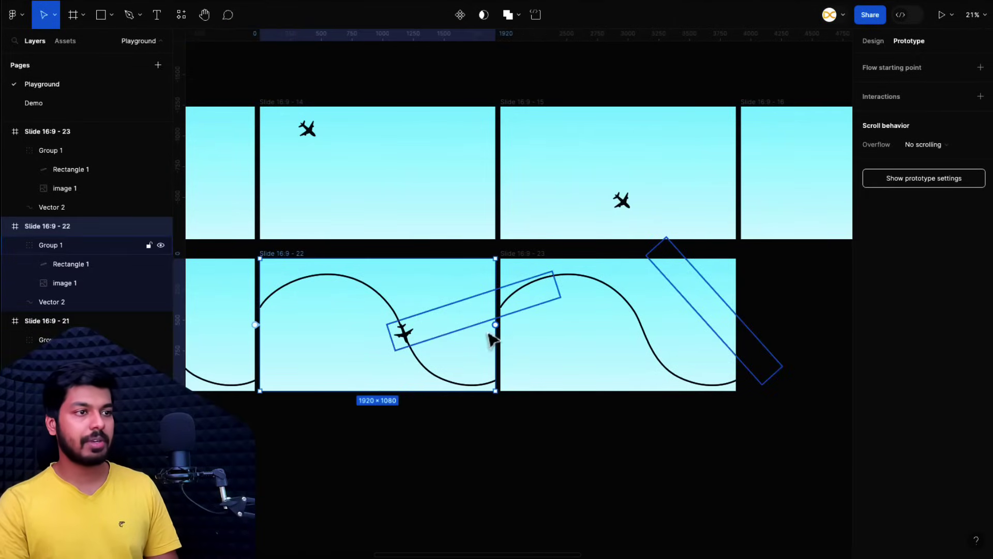
{"action": "left_click_drag", "start_coordinate": [496, 324], "coordinate": [548, 333]}
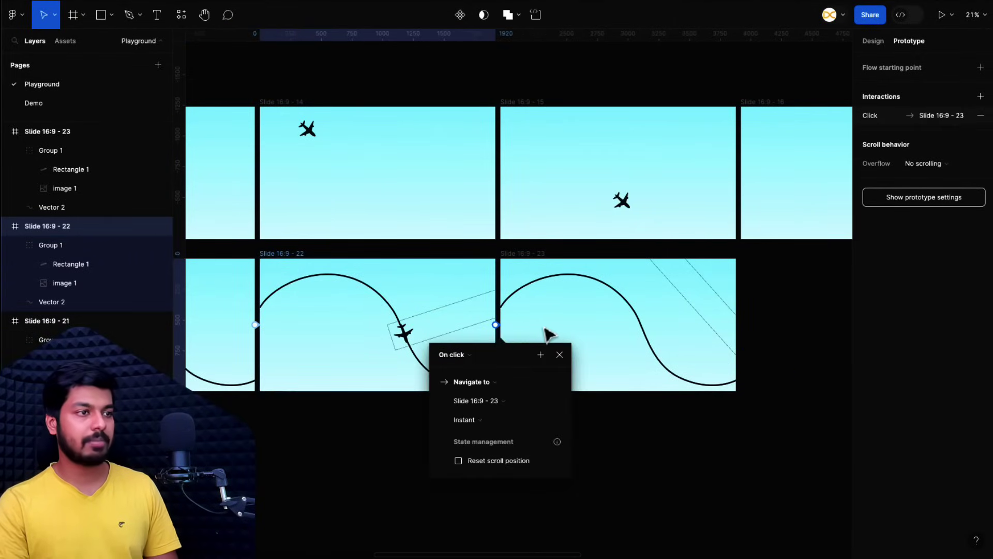
{"action": "left_click", "coordinate": [462, 364]}
{"action": "left_click", "coordinate": [462, 501]}
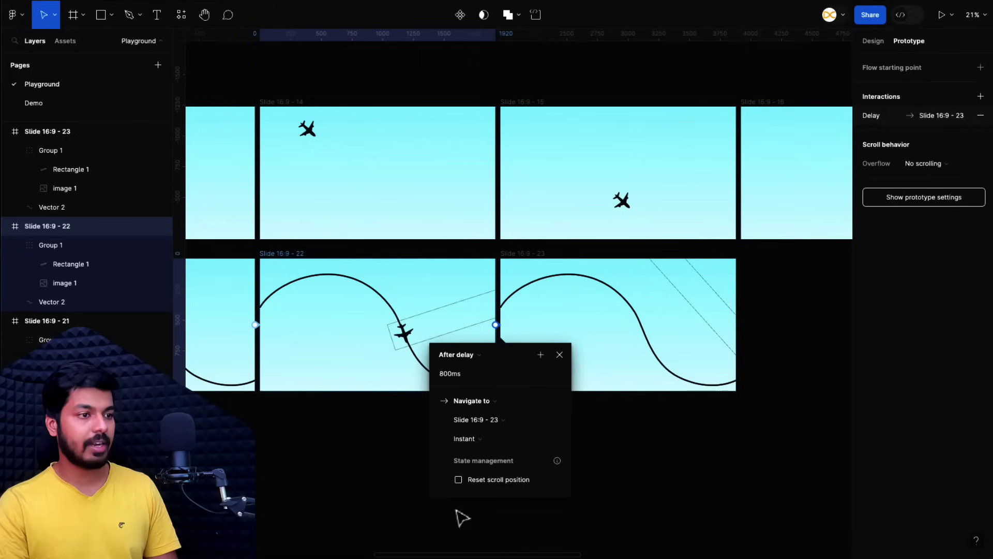
{"action": "left_click", "coordinate": [450, 374]}
{"action": "type", "text": "1"}
{"action": "key", "text": "Return"}
{"action": "left_click", "coordinate": [464, 438]}
{"action": "left_click", "coordinate": [487, 467]}
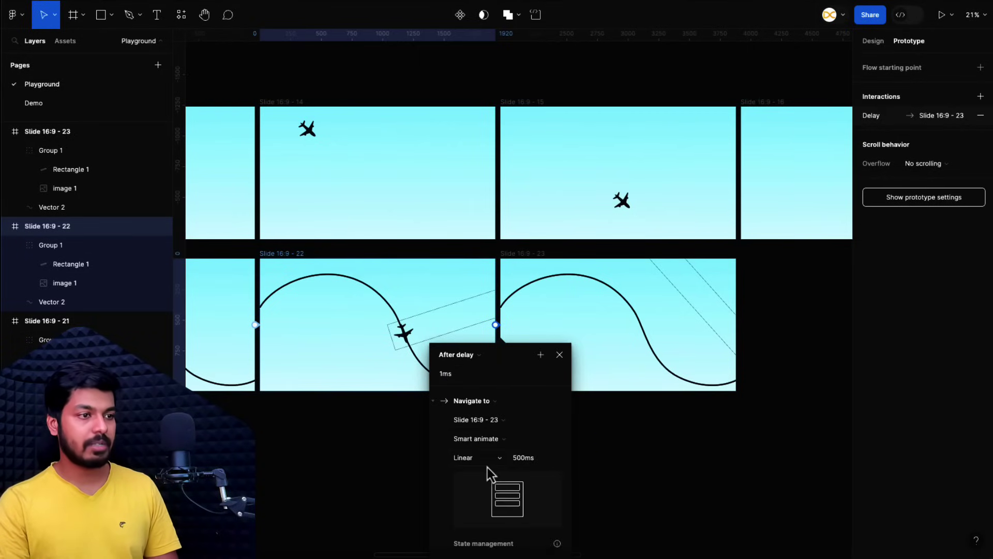
{"action": "left_click", "coordinate": [525, 460]}
{"action": "left_click", "coordinate": [594, 455]}
{"action": "scroll", "coordinate": [597, 455], "scroll_direction": "down", "scroll_amount": 2, "text": "ctrl"}
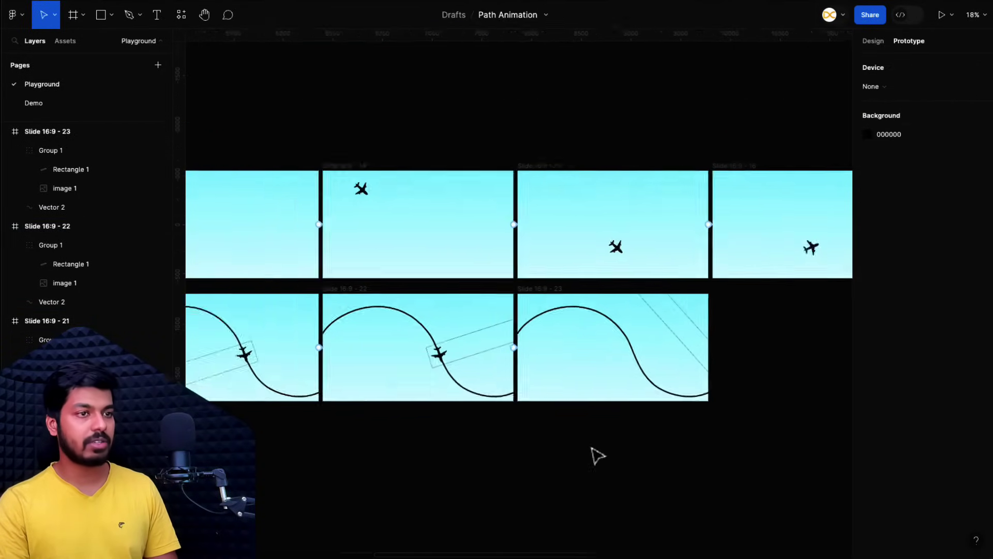
{"action": "scroll", "coordinate": [600, 403], "scroll_direction": "down", "scroll_amount": 2, "text": "ctrl"}
{"action": "left_click", "coordinate": [595, 331]}
{"action": "scroll", "coordinate": [588, 322], "scroll_direction": "left", "scroll_amount": 3}
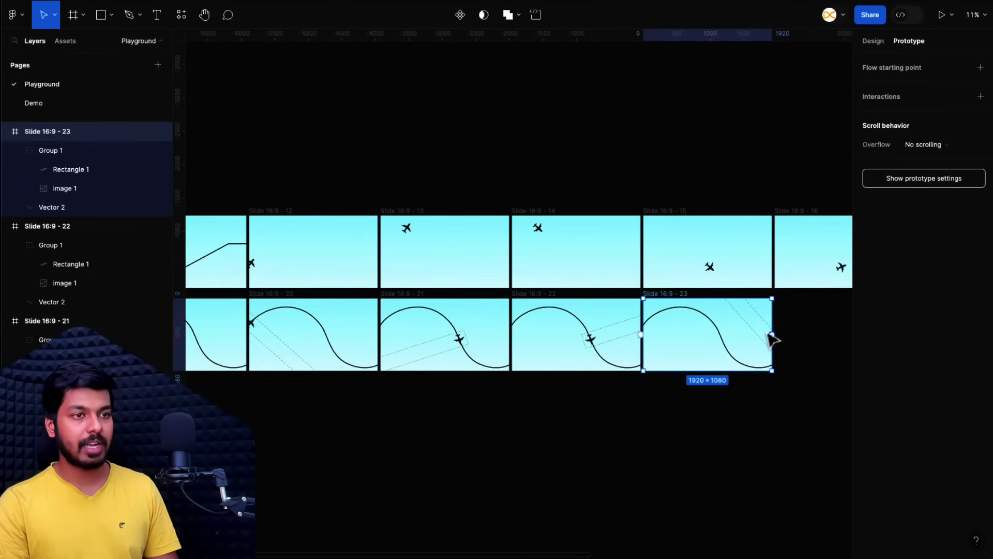
Step: Connect Slide 16:9 - 23 back to Slide 20 with an After delay trigger of 1ms
{"action": "left_click_drag", "start_coordinate": [772, 335], "coordinate": [340, 318]}
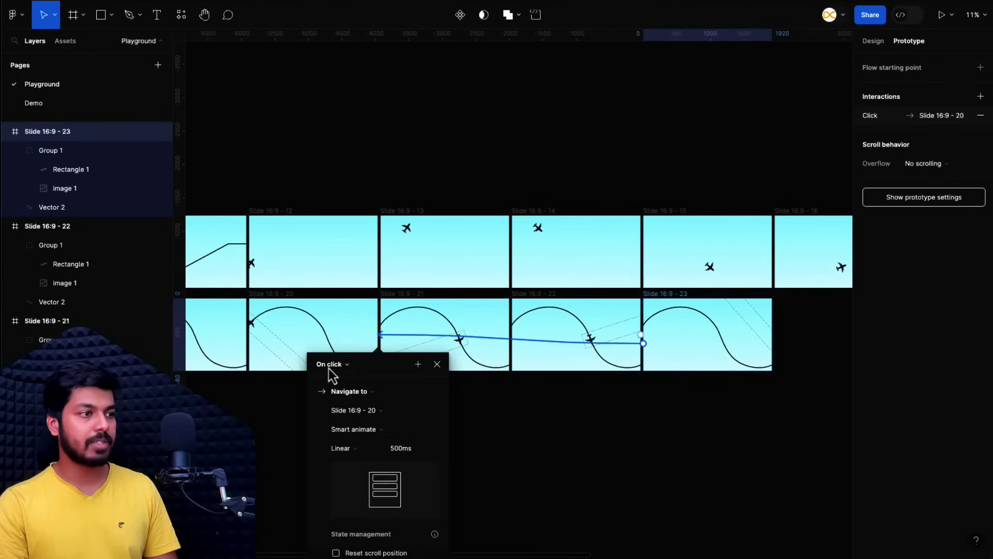
{"action": "left_click", "coordinate": [331, 364]}
{"action": "left_click", "coordinate": [333, 511]}
{"action": "left_click", "coordinate": [332, 388]}
{"action": "type", "text": "1"}
{"action": "key", "text": "Return"}
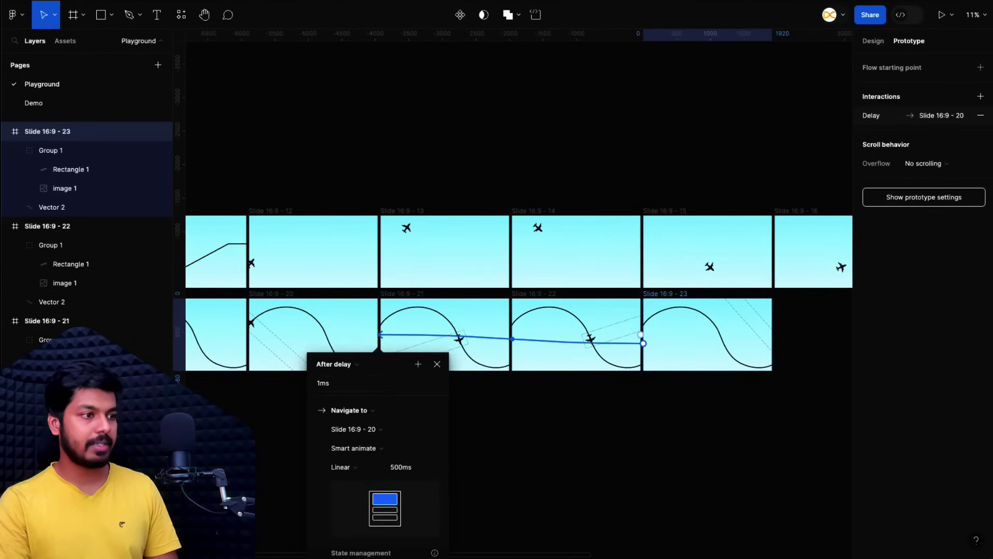
Step: Preview the looping prototype from Slide 16:9 - 20, then close the preview
{"action": "scroll", "coordinate": [373, 480], "scroll_direction": "up", "scroll_amount": 2, "text": "ctrl"}
{"action": "left_click", "coordinate": [277, 212]}
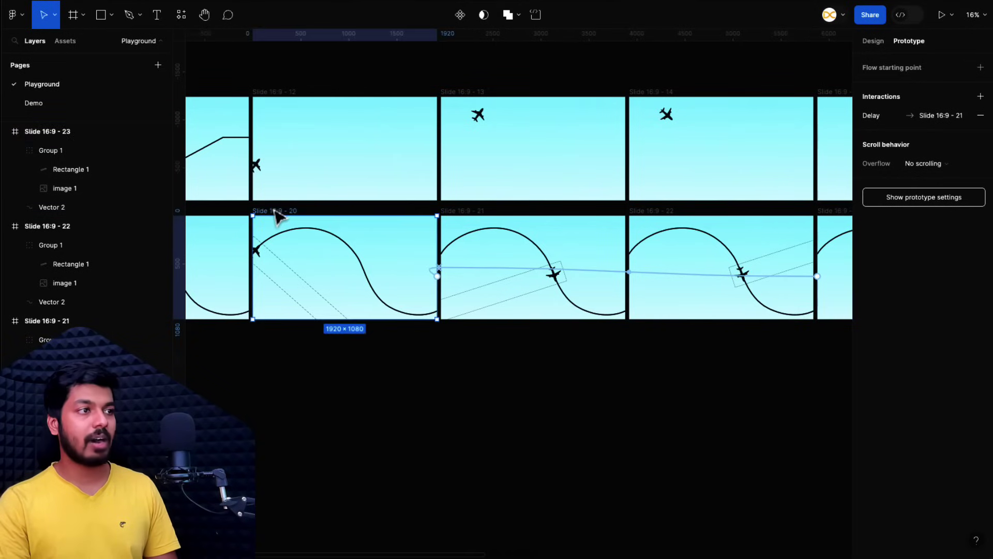
{"action": "key", "text": "shift+space"}
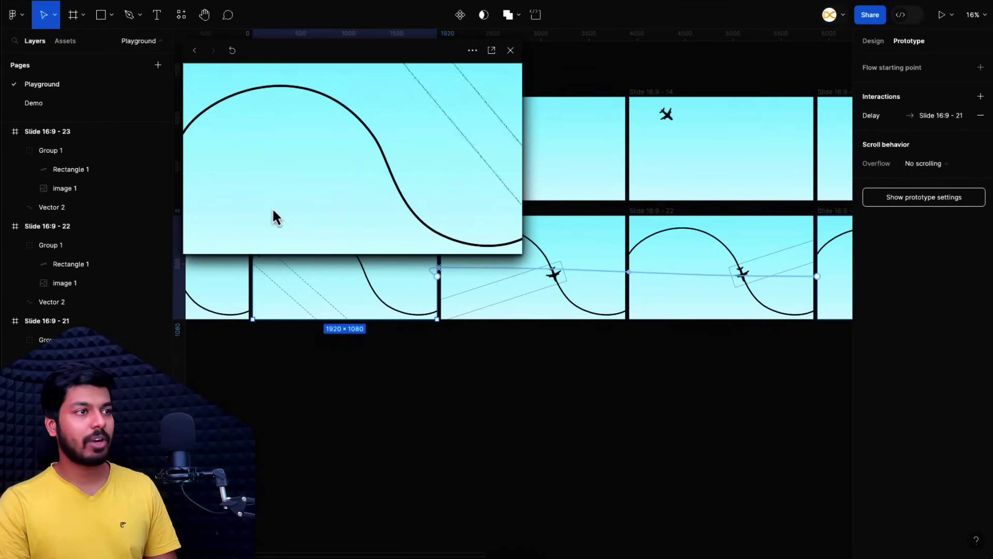
{"action": "left_click", "coordinate": [511, 50]}
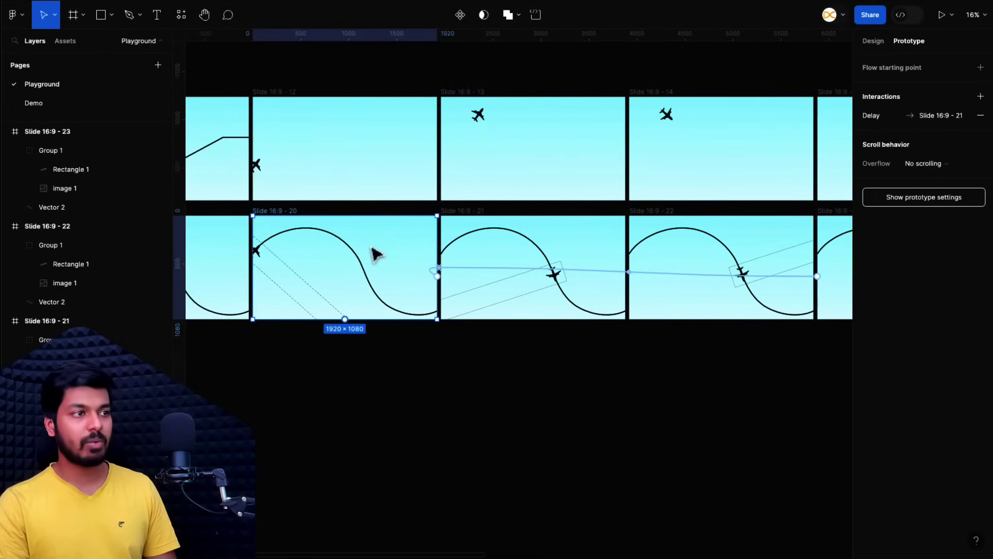
{"action": "left_click", "coordinate": [321, 293]}
Step: Select the rotated guide rectangles on Slides 21–23, then clear the selection
{"action": "left_click", "coordinate": [516, 283], "text": "shift"}
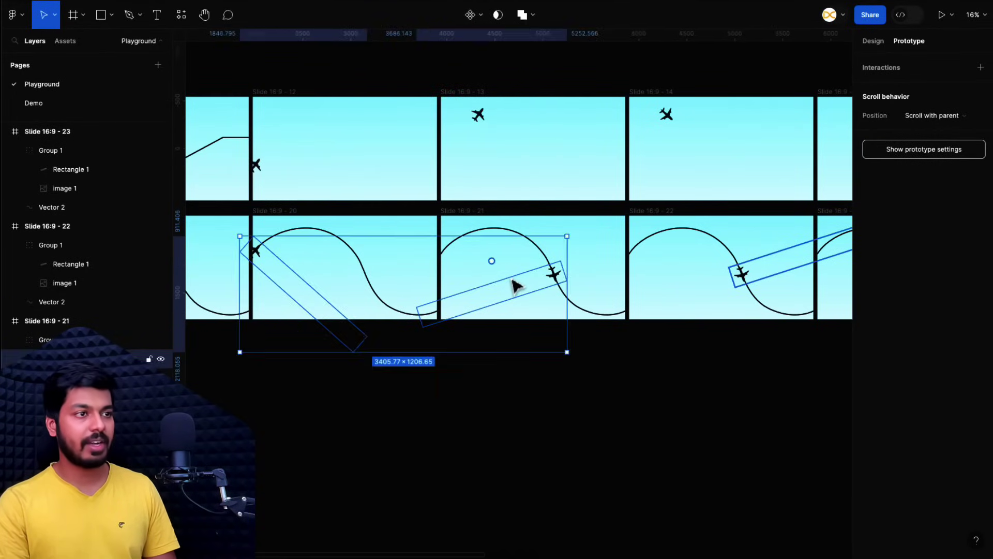
{"action": "scroll", "coordinate": [517, 284], "scroll_direction": "right", "scroll_amount": 5}
{"action": "left_click", "coordinate": [595, 263], "text": "shift"}
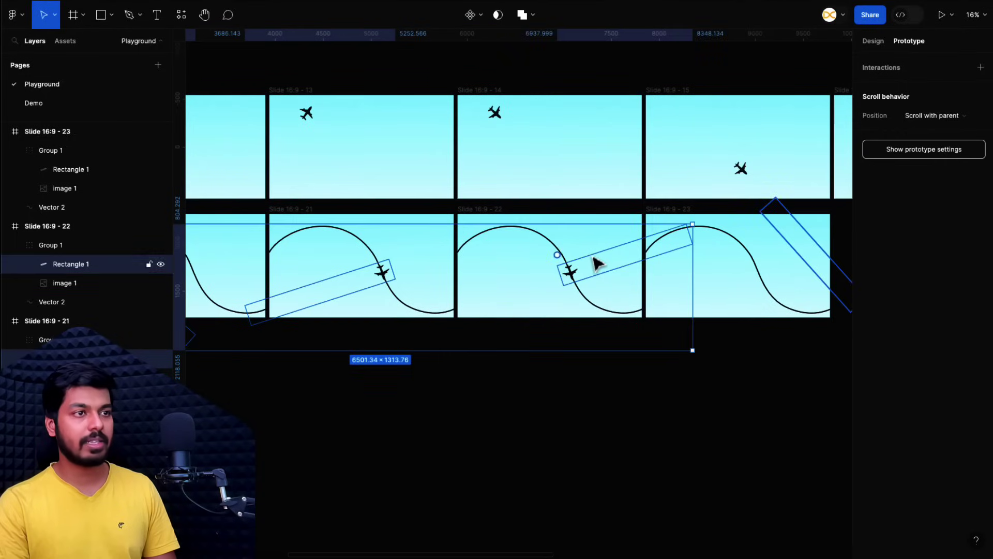
{"action": "left_click", "coordinate": [804, 231], "text": "shift"}
{"action": "scroll", "coordinate": [481, 468], "scroll_direction": "left", "scroll_amount": 8}
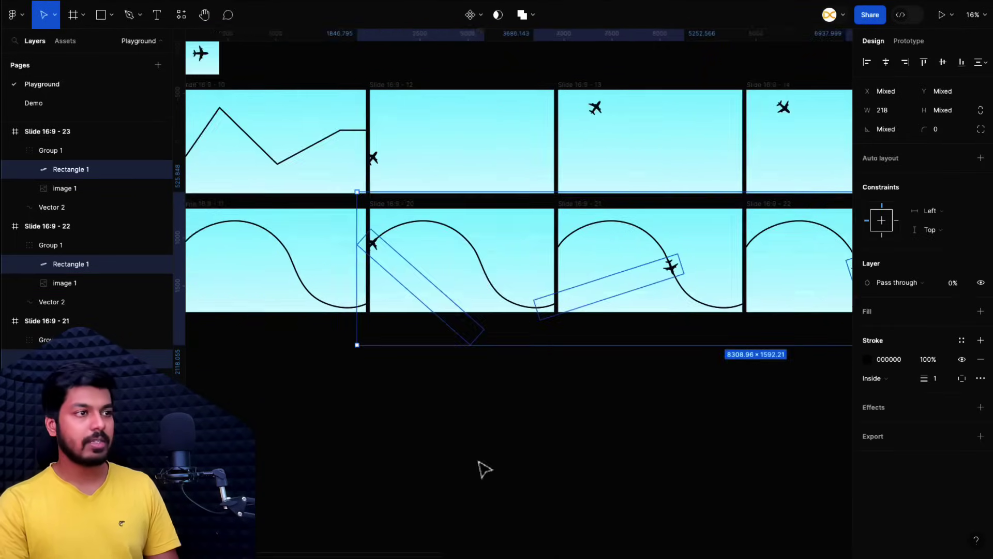
{"action": "left_click", "coordinate": [495, 465]}
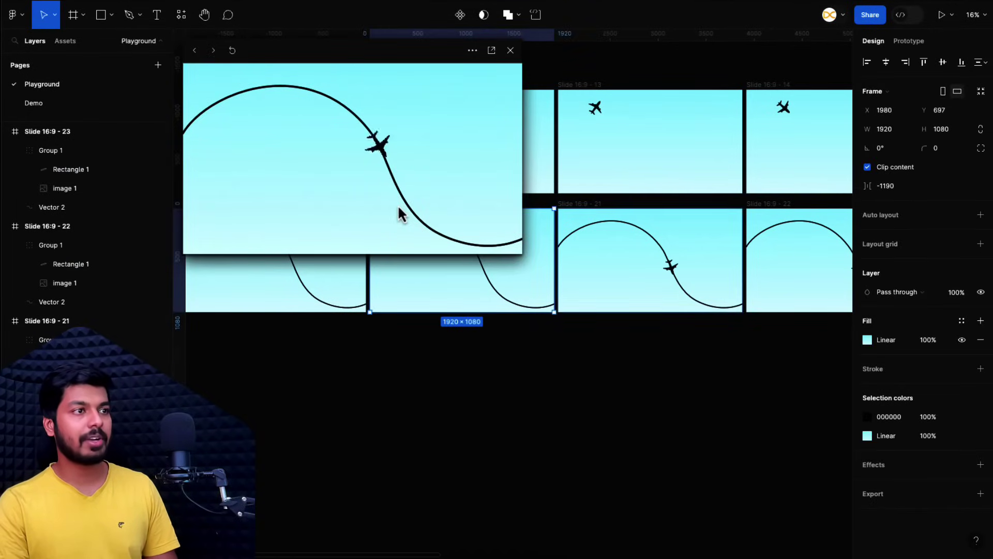
{"action": "left_click", "coordinate": [511, 50]}
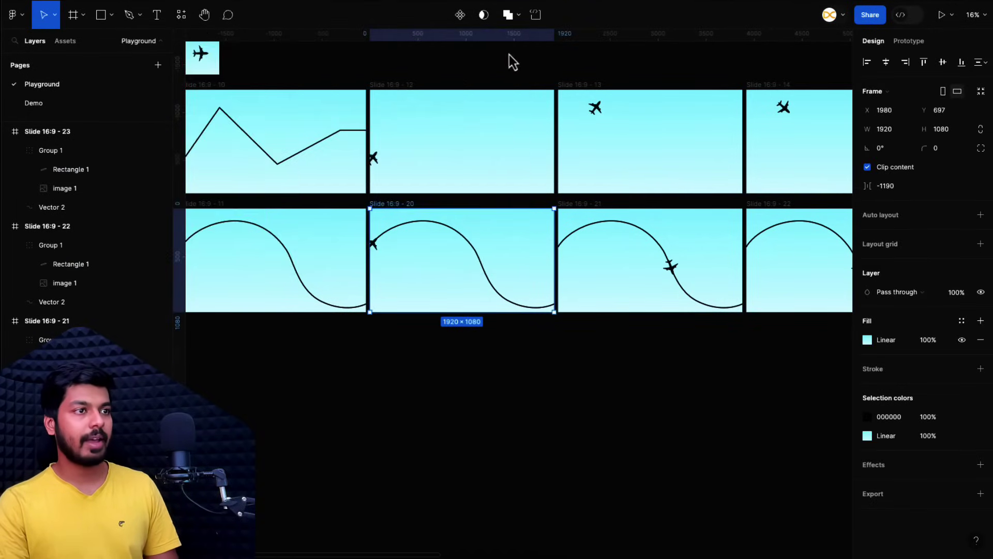
Step: Marquee-select Slides 16:9 - 20 to 23 and set the black 000000 colour to 0% opacity
{"action": "scroll", "coordinate": [515, 62], "scroll_direction": "right", "scroll_amount": 3}
{"action": "scroll", "coordinate": [534, 69], "scroll_direction": "down", "scroll_amount": 3}
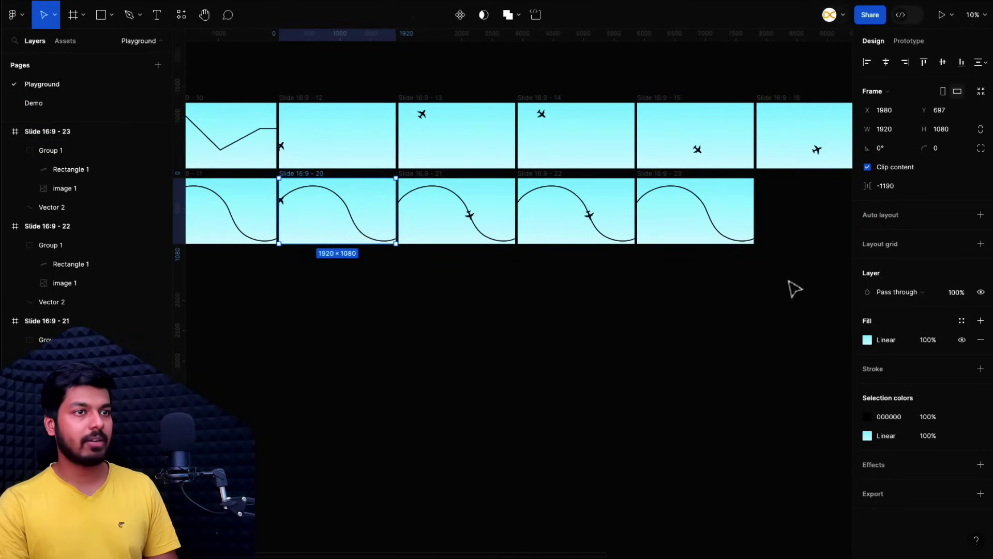
{"action": "left_click_drag", "start_coordinate": [789, 282], "coordinate": [284, 182]}
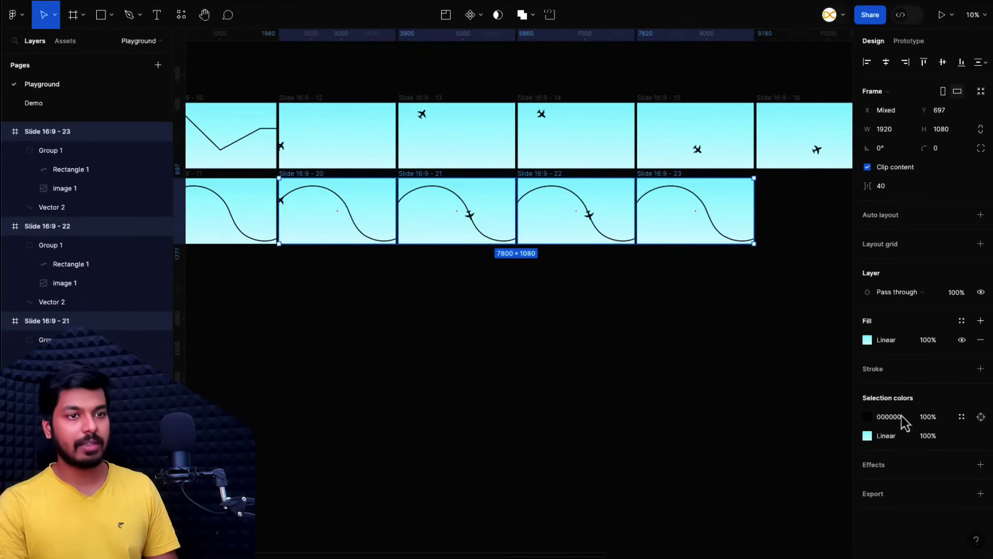
{"action": "left_click", "coordinate": [928, 418]}
{"action": "type", "text": "0"}
{"action": "key", "text": "Return"}
Step: Set Slide 16:9 - 20's After delay transition duration to 1000ms
{"action": "scroll", "coordinate": [474, 300], "scroll_direction": "up", "scroll_amount": 5}
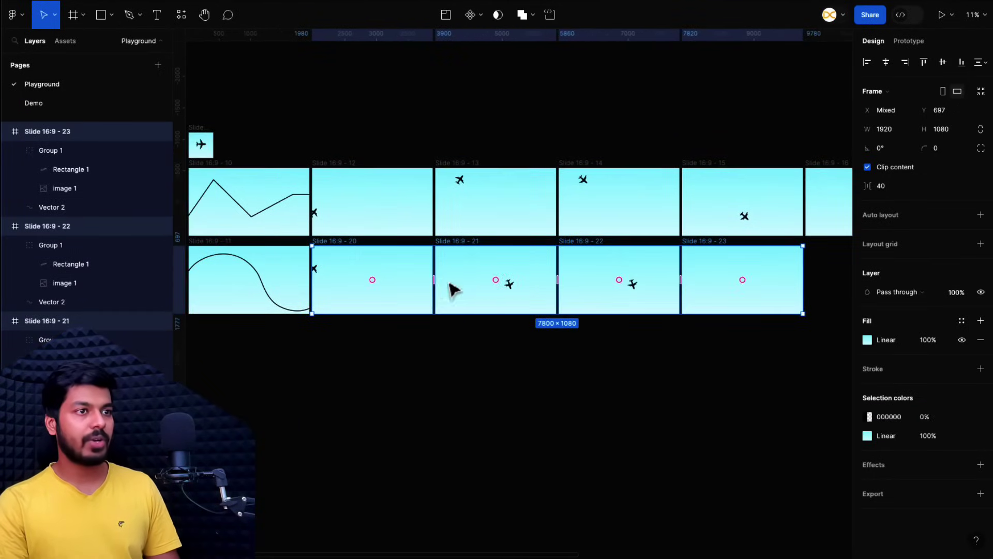
{"action": "left_click", "coordinate": [348, 249]}
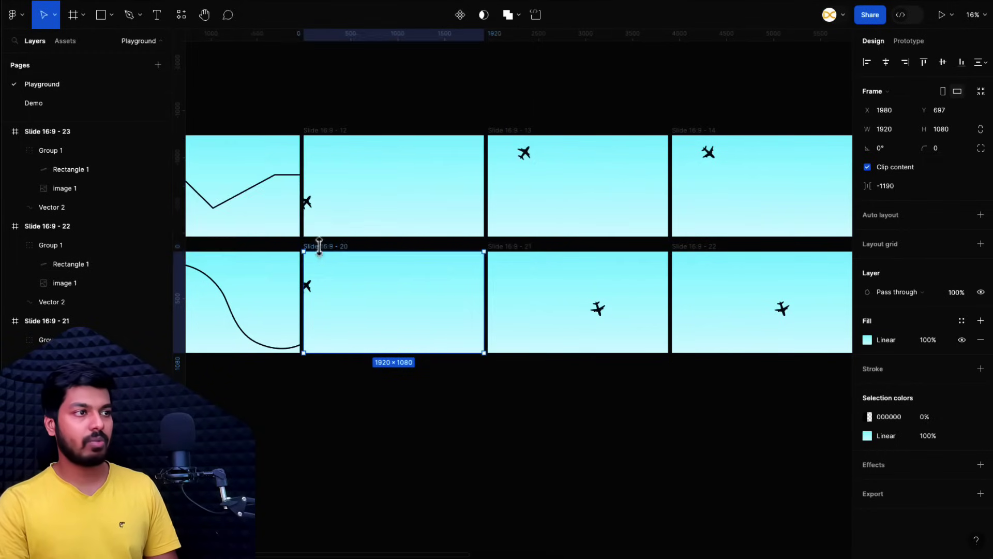
{"action": "left_click", "coordinate": [326, 243]}
{"action": "left_click", "coordinate": [326, 250]}
{"action": "scroll", "coordinate": [569, 207], "scroll_direction": "right", "scroll_amount": 1}
{"action": "left_click", "coordinate": [908, 41]}
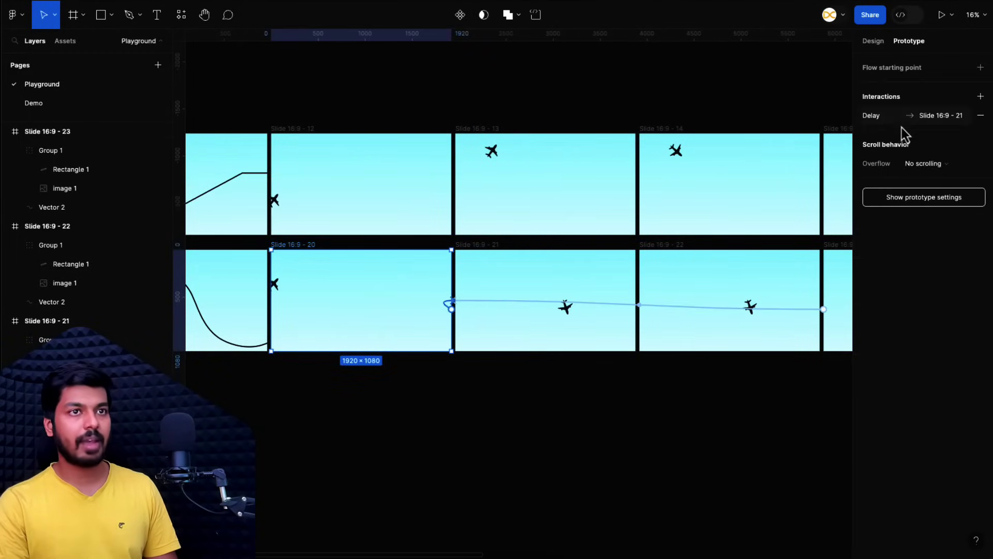
{"action": "left_click", "coordinate": [902, 127]}
{"action": "left_click", "coordinate": [812, 220]}
{"action": "type", "text": "100"}
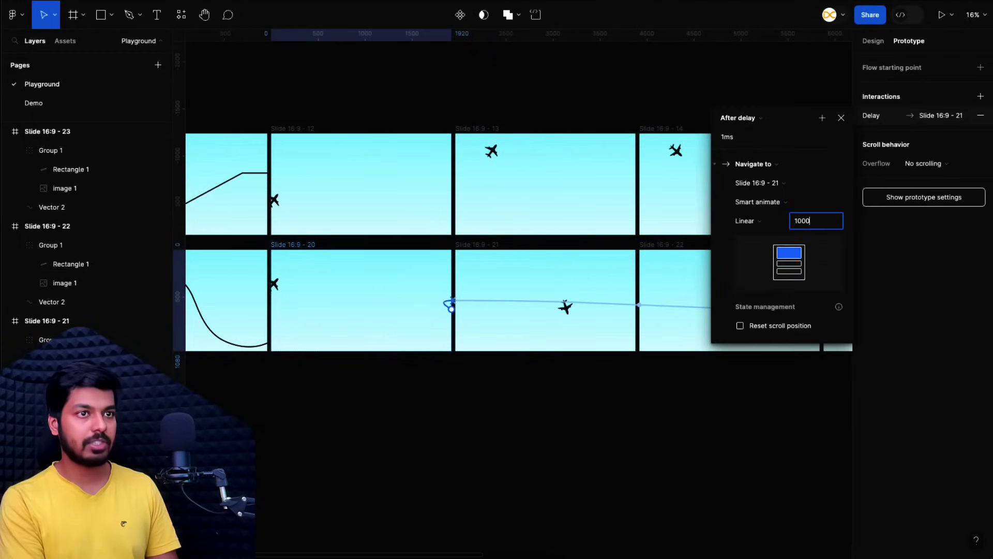
{"action": "type", "text": "0"}
{"action": "scroll", "coordinate": [521, 366], "scroll_direction": "right", "scroll_amount": 8}
{"action": "scroll", "coordinate": [464, 309], "scroll_direction": "left", "scroll_amount": 3}
{"action": "left_click", "coordinate": [316, 236]}
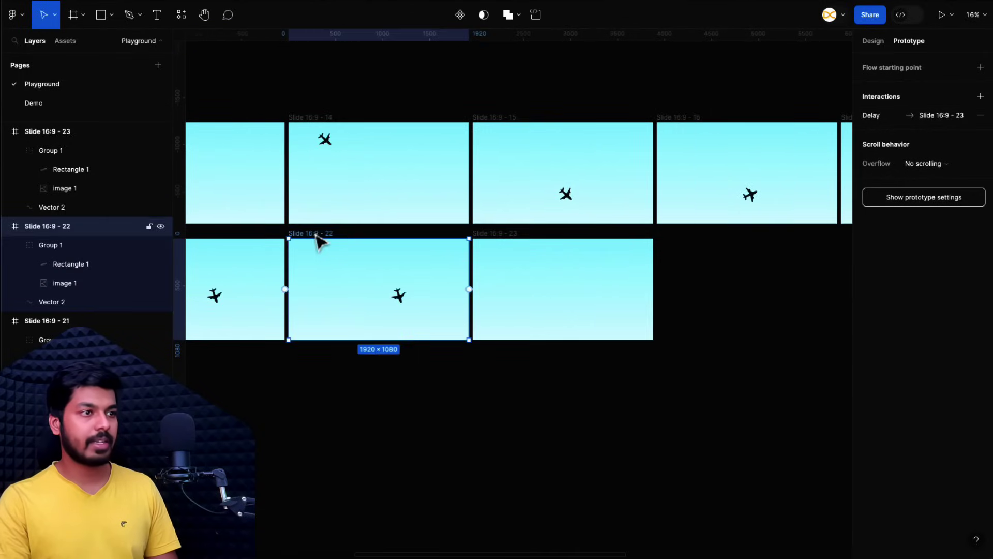
{"action": "left_click", "coordinate": [913, 116]}
{"action": "left_click", "coordinate": [468, 408]}
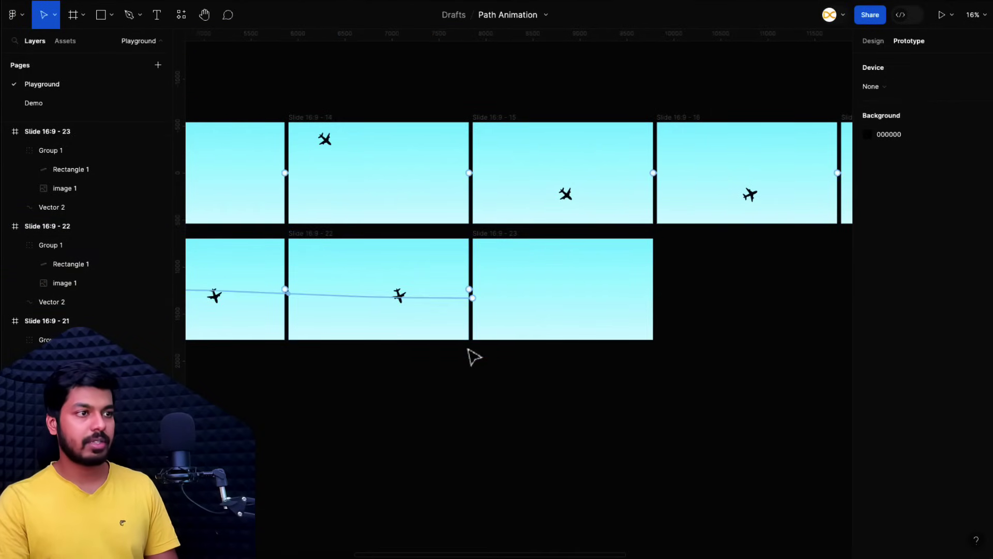
{"action": "scroll", "coordinate": [468, 349], "scroll_direction": "left", "scroll_amount": 6}
{"action": "left_click", "coordinate": [269, 236]}
{"action": "key", "text": "shift+space"}
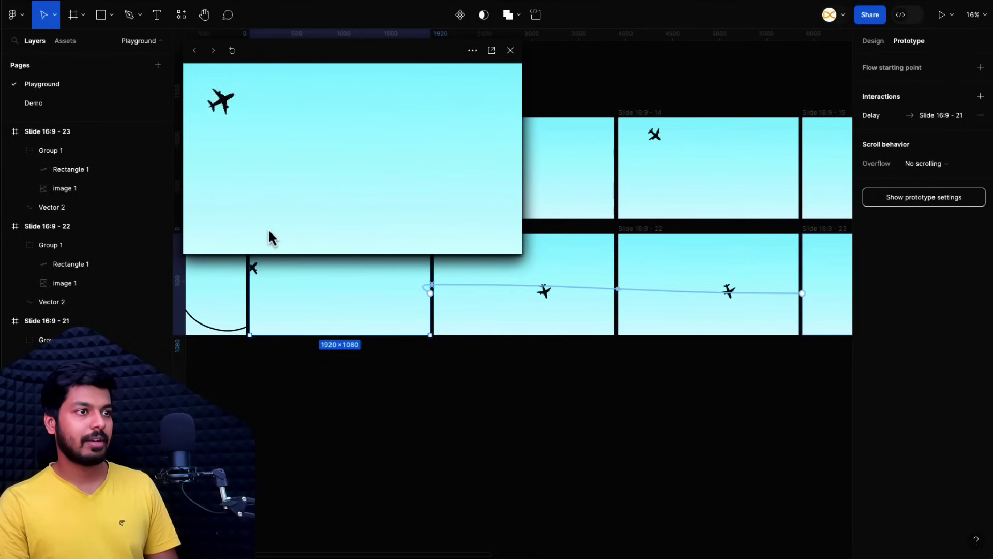
{"action": "left_click", "coordinate": [510, 50]}
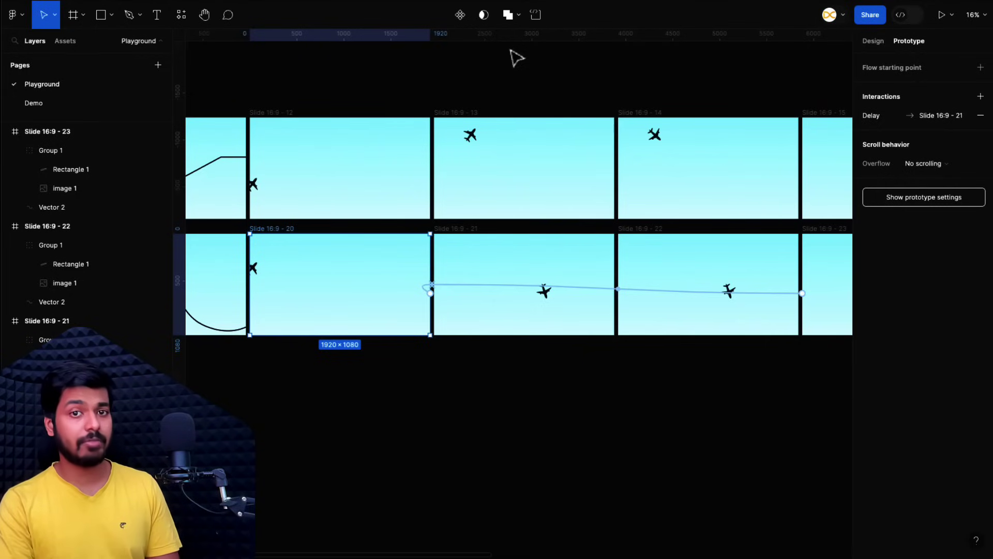
{"action": "scroll", "coordinate": [515, 57], "scroll_direction": "left", "scroll_amount": 2}
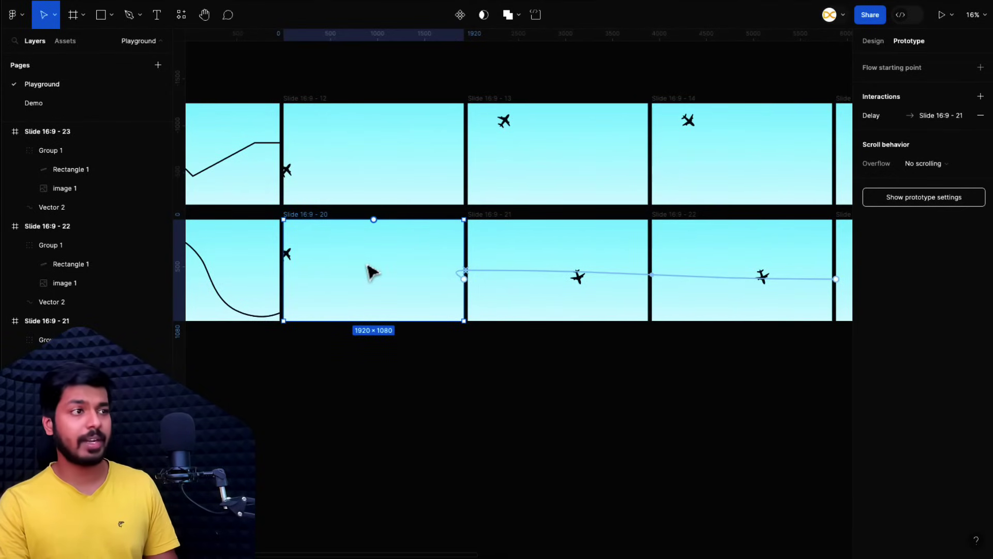
{"action": "scroll", "coordinate": [372, 271], "scroll_direction": "left", "scroll_amount": 5}
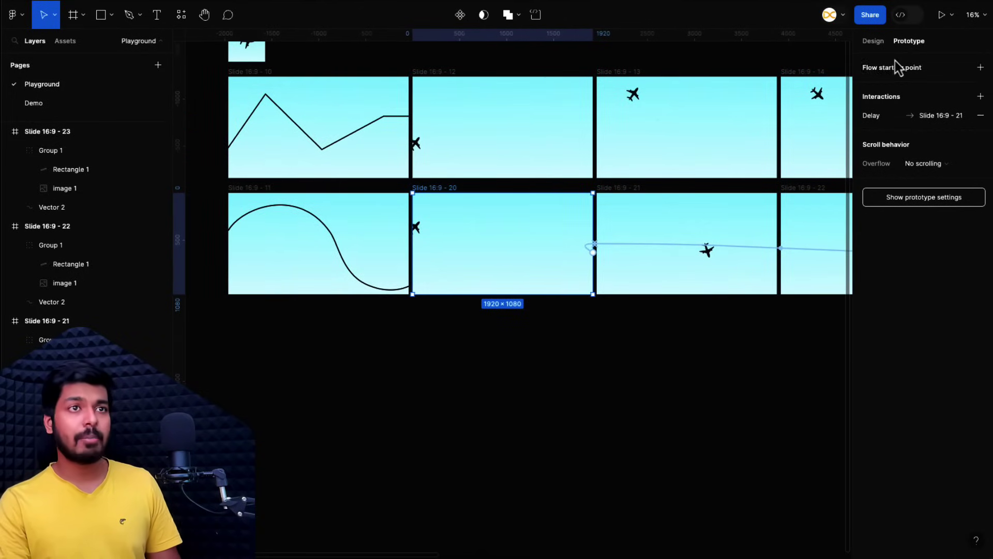
Step: Alt-drag the zigzag and curve slides downward to create copies Slide 16:9 - 24 and 25
{"action": "left_click", "coordinate": [873, 41]}
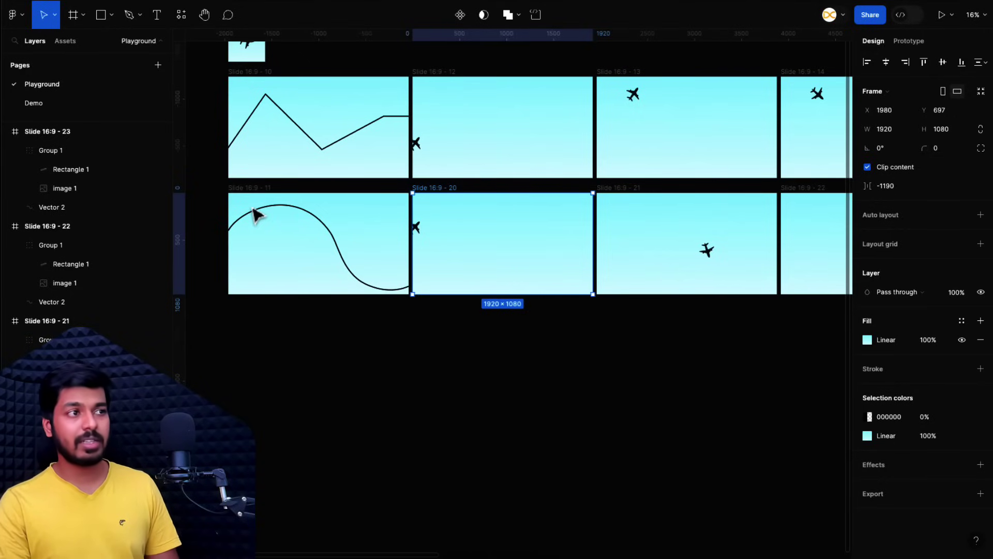
{"action": "scroll", "coordinate": [612, 277], "scroll_direction": "left", "scroll_amount": 2}
{"action": "scroll", "coordinate": [612, 277], "scroll_direction": "up", "scroll_amount": 1}
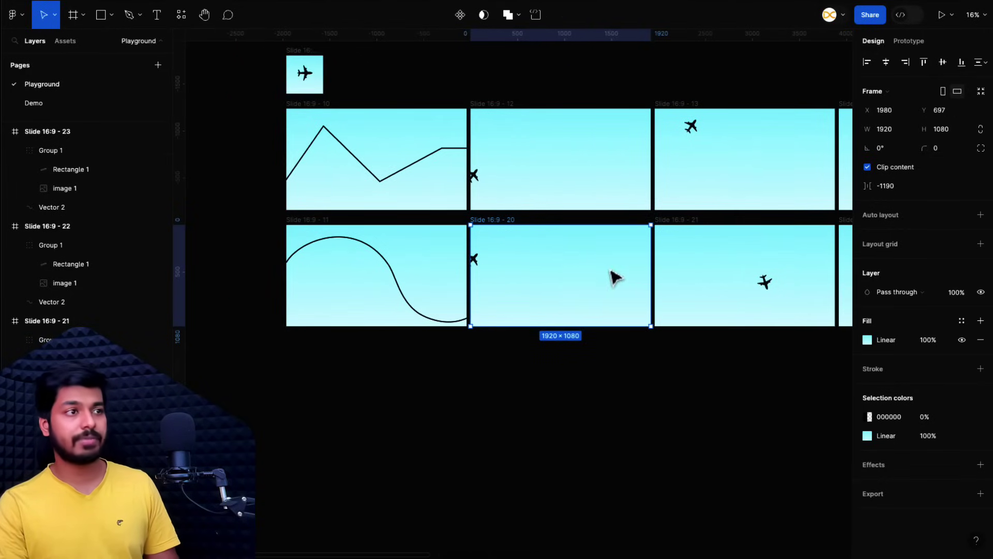
{"action": "scroll", "coordinate": [508, 213], "scroll_direction": "up", "scroll_amount": 1}
{"action": "scroll", "coordinate": [508, 212], "scroll_direction": "left", "scroll_amount": 1}
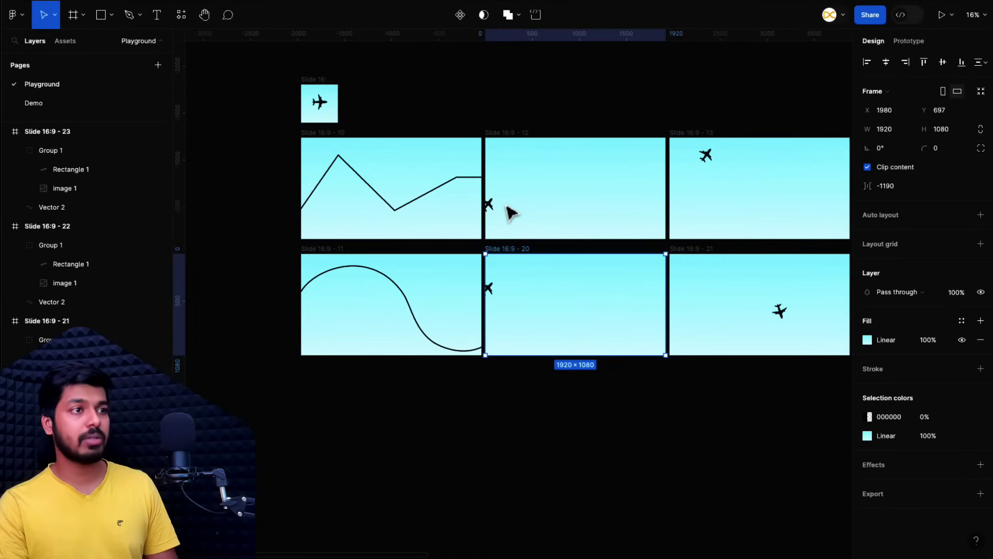
{"action": "scroll", "coordinate": [511, 212], "scroll_direction": "up", "scroll_amount": 2}
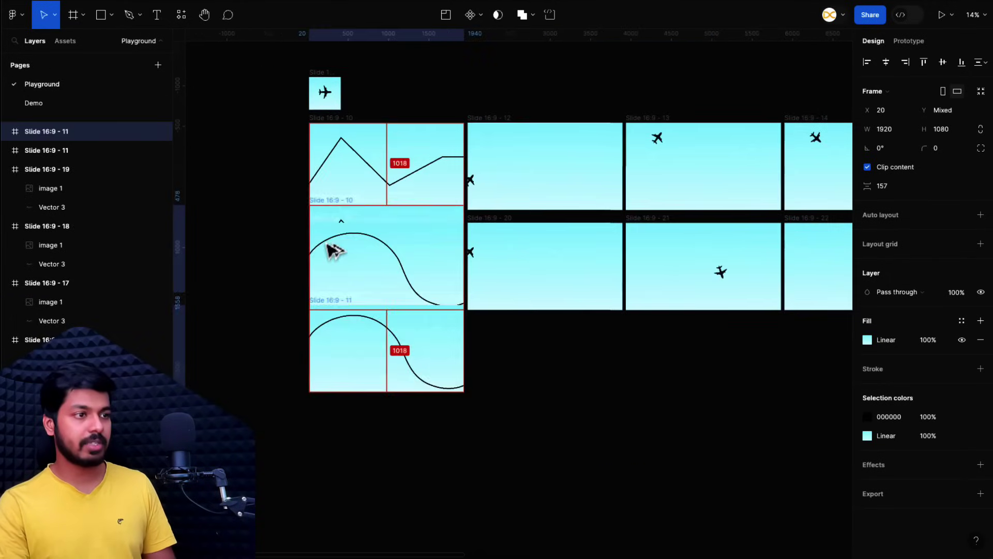
{"action": "left_click_drag", "start_coordinate": [333, 251], "coordinate": [332, 451]}
{"action": "scroll", "coordinate": [331, 453], "scroll_direction": "down", "scroll_amount": 1}
{"action": "left_click", "coordinate": [555, 404]}
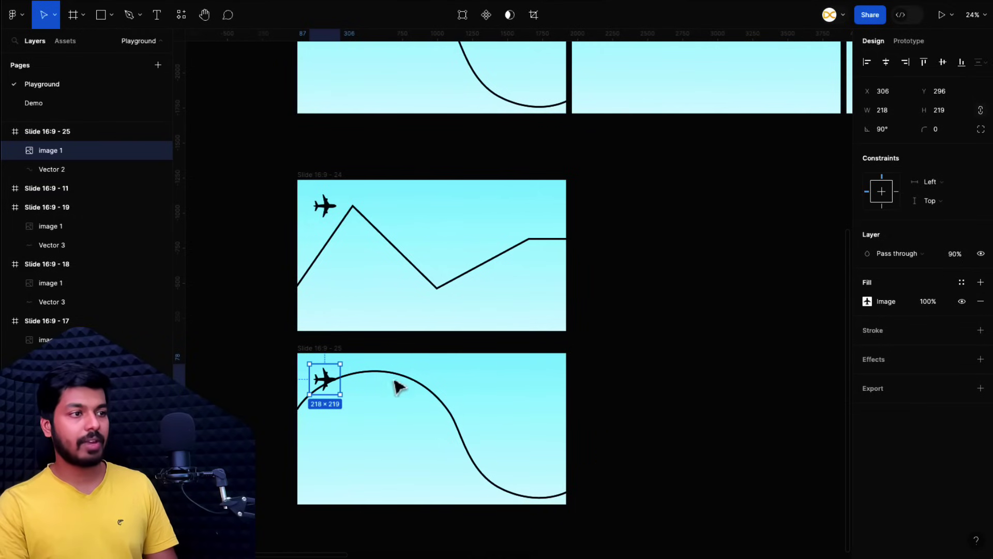
Step: Run the 'Motion - UI and Games animation' plugin and start a New animation for Slide 16:9 - 24
{"action": "left_click", "coordinate": [172, 17]}
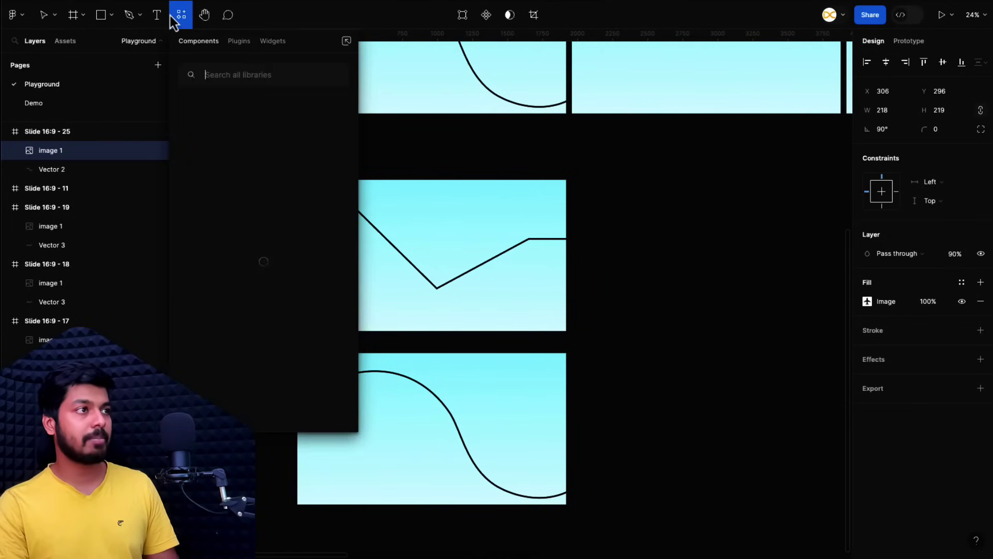
{"action": "left_click", "coordinate": [239, 41]}
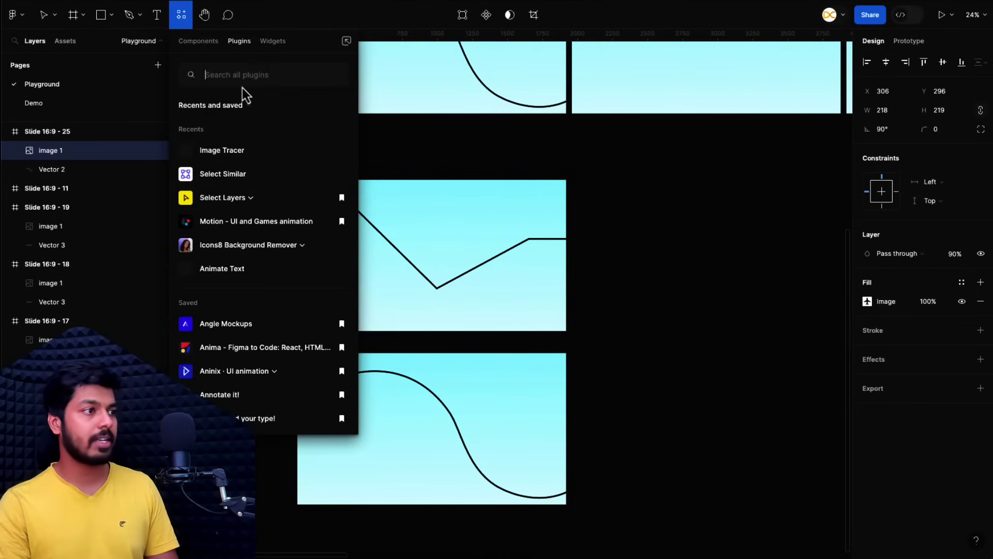
{"action": "type", "text": "motion"}
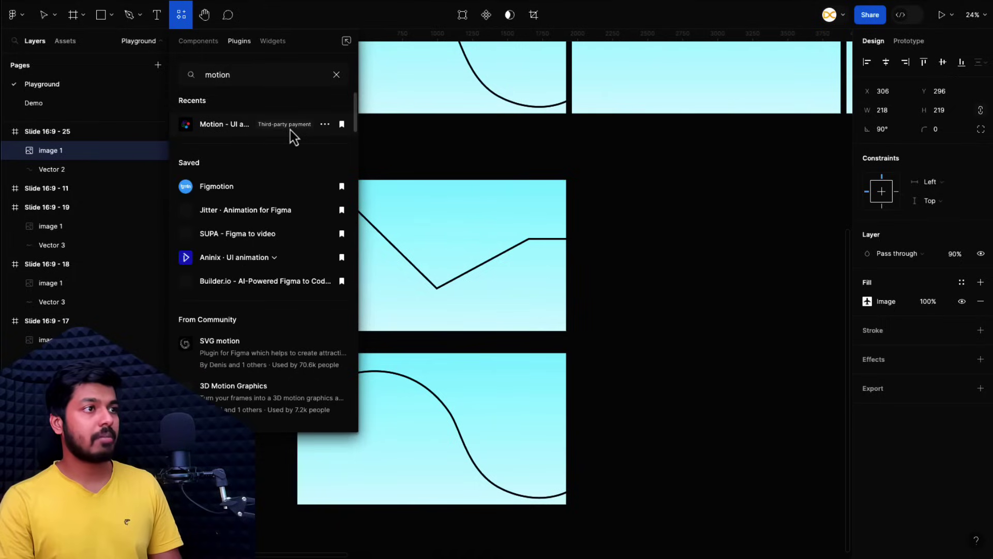
{"action": "left_click", "coordinate": [218, 131]}
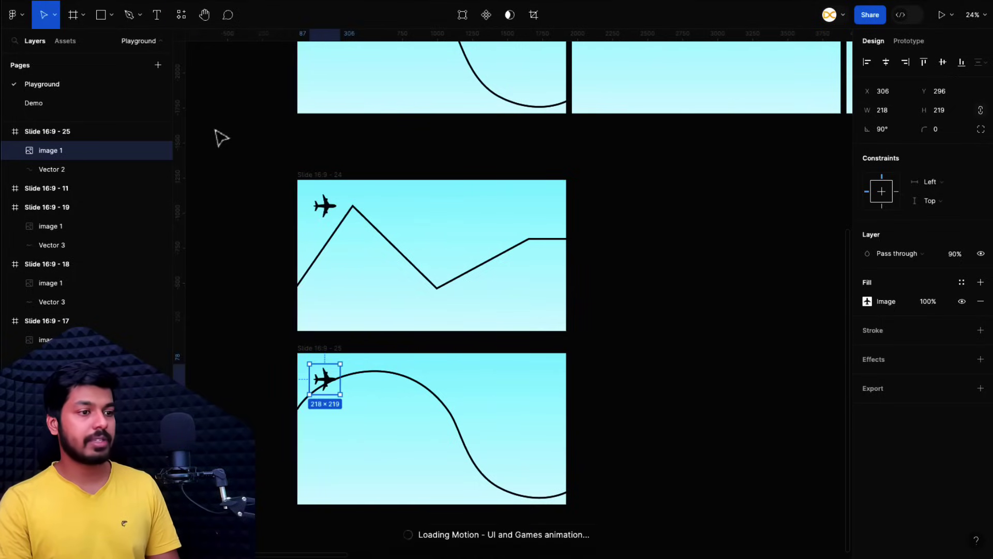
{"action": "scroll", "coordinate": [322, 174], "scroll_direction": "down", "scroll_amount": 4}
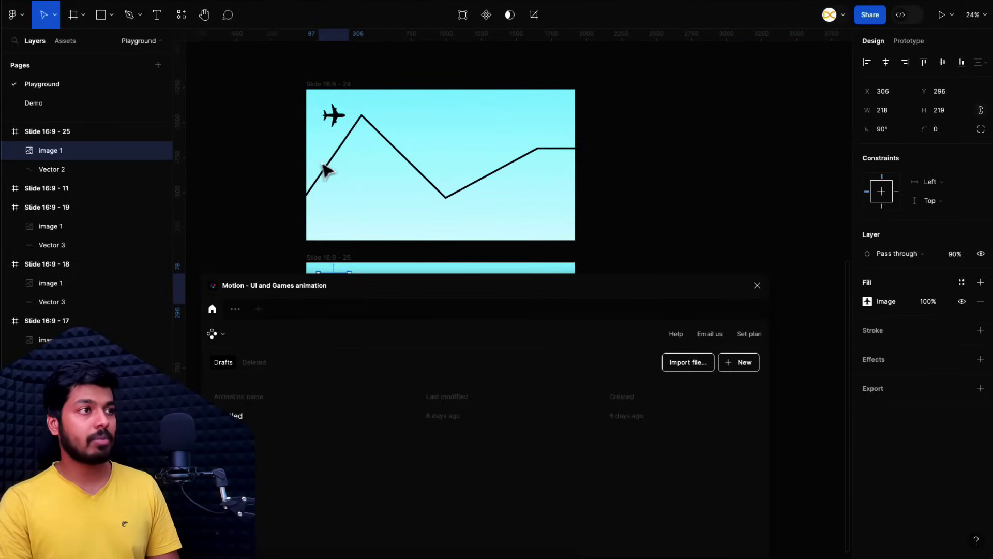
{"action": "left_click", "coordinate": [498, 133]}
{"action": "left_click", "coordinate": [331, 84]}
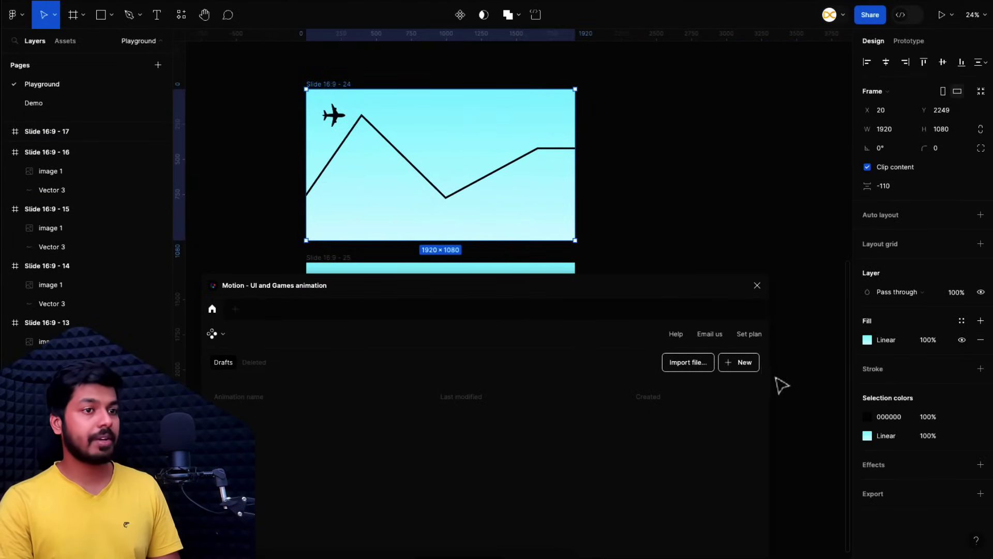
{"action": "left_click", "coordinate": [735, 366]}
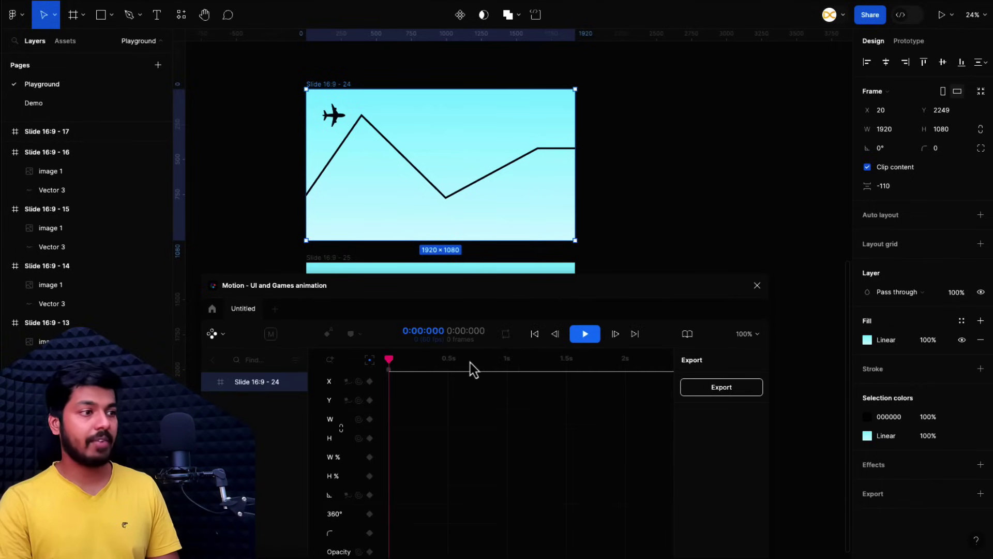
Step: Set the airplane image's motion path source to the zigzag line Vector 3
{"action": "left_click", "coordinate": [317, 168]}
{"action": "left_click", "coordinate": [337, 136]}
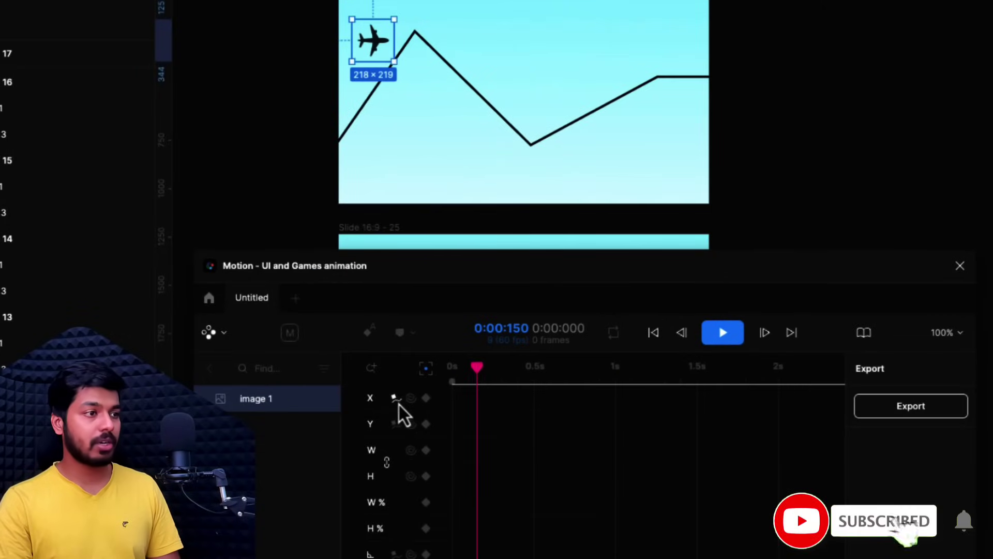
{"action": "left_click", "coordinate": [398, 405]}
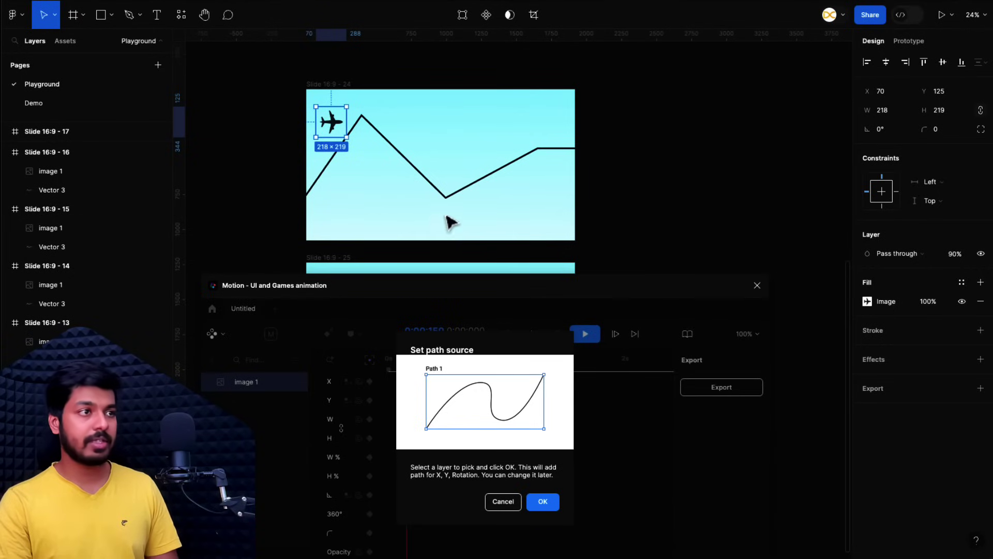
{"action": "left_click", "coordinate": [434, 194]}
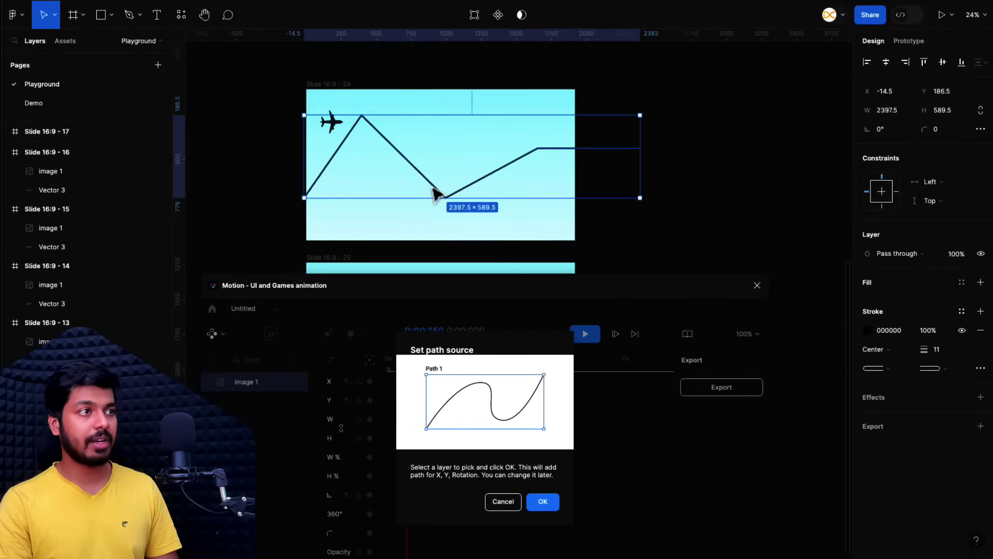
{"action": "left_click", "coordinate": [543, 502]}
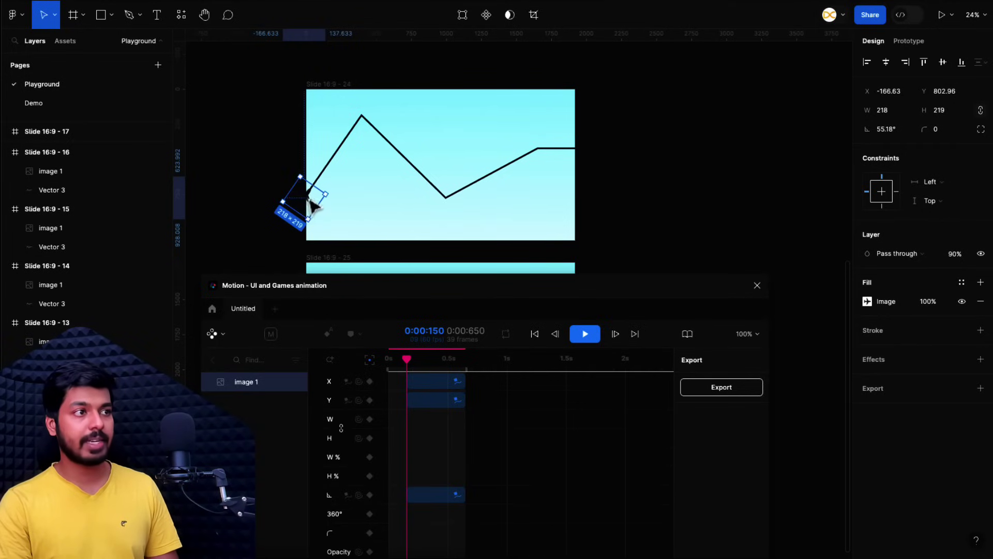
Step: Set the path keyframes' duration to 2 seconds, dismiss the upgrade prompt, and play the animation
{"action": "left_click", "coordinate": [439, 388]}
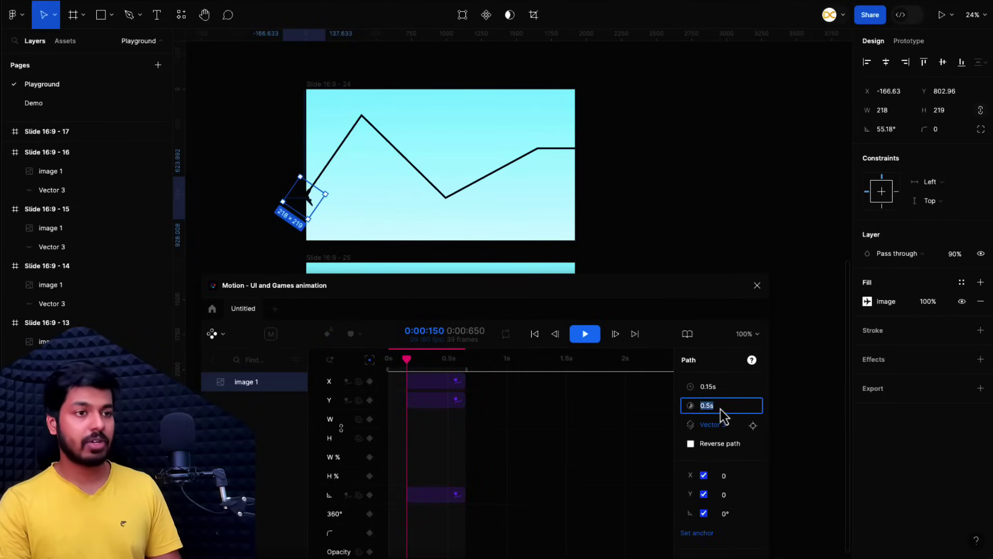
{"action": "type", "text": "2"}
{"action": "key", "text": "Return"}
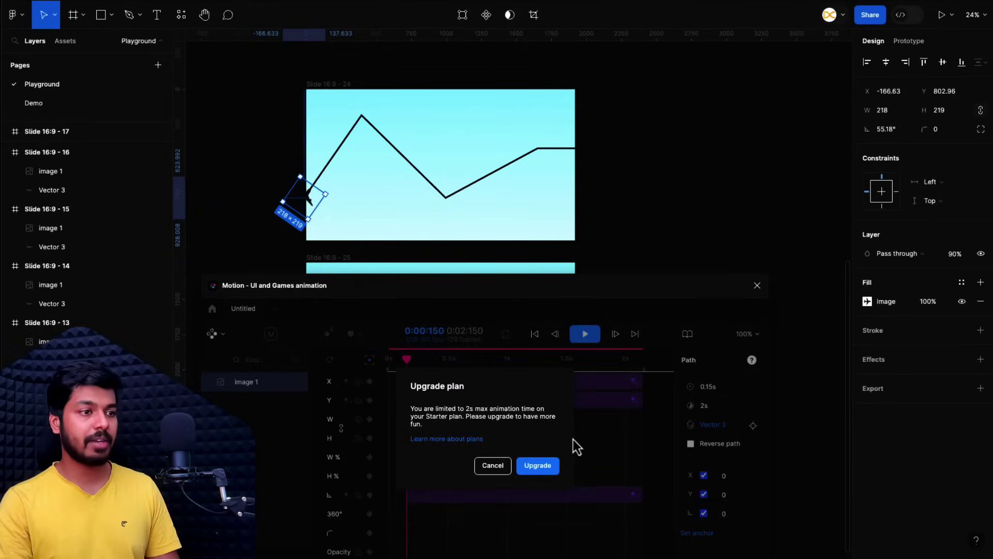
{"action": "left_click", "coordinate": [577, 446]}
{"action": "left_click", "coordinate": [588, 342]}
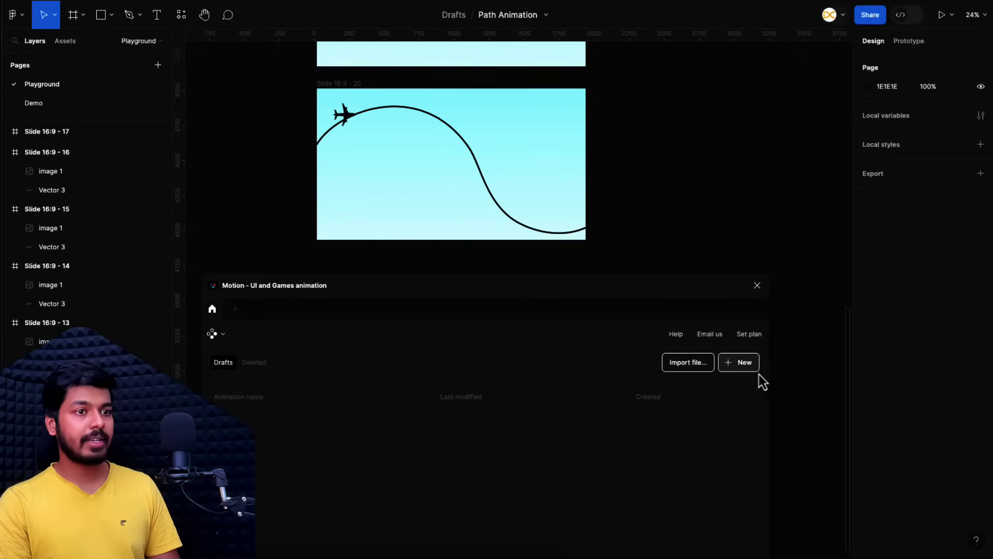
{"action": "left_click", "coordinate": [743, 361]}
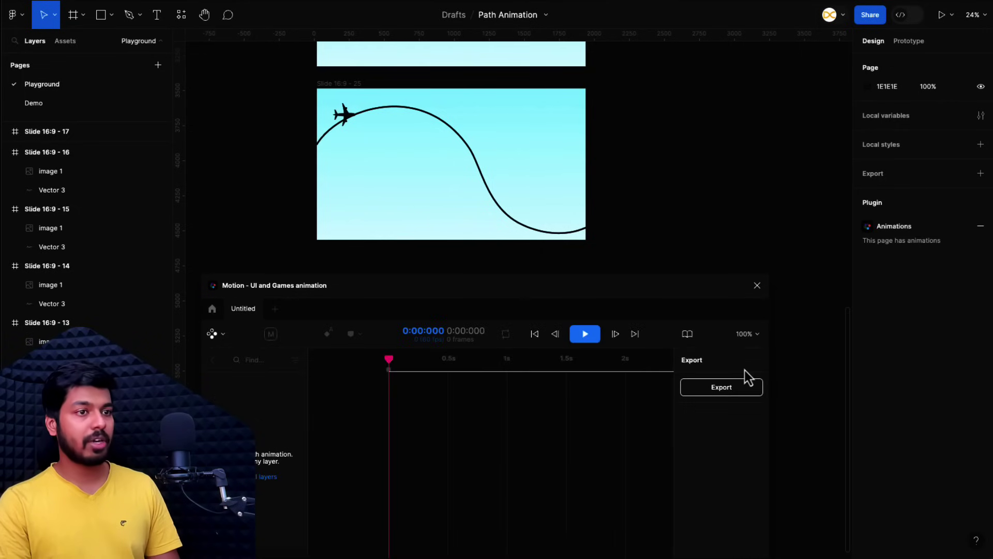
Step: Make Slide 16:9 - 25's airplane follow the Vector 2 curve over 2 seconds and play it
{"action": "left_click", "coordinate": [337, 87]}
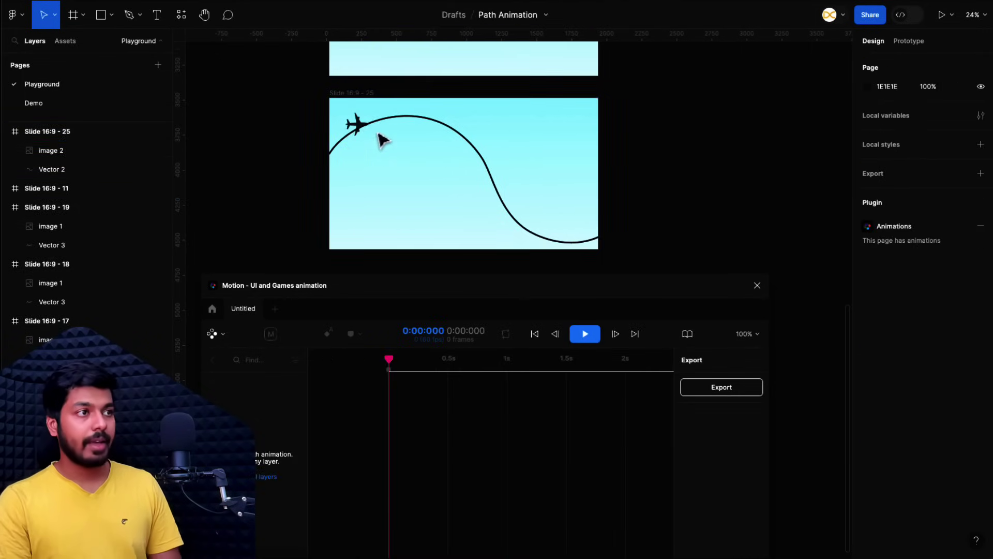
{"action": "left_click", "coordinate": [356, 126]}
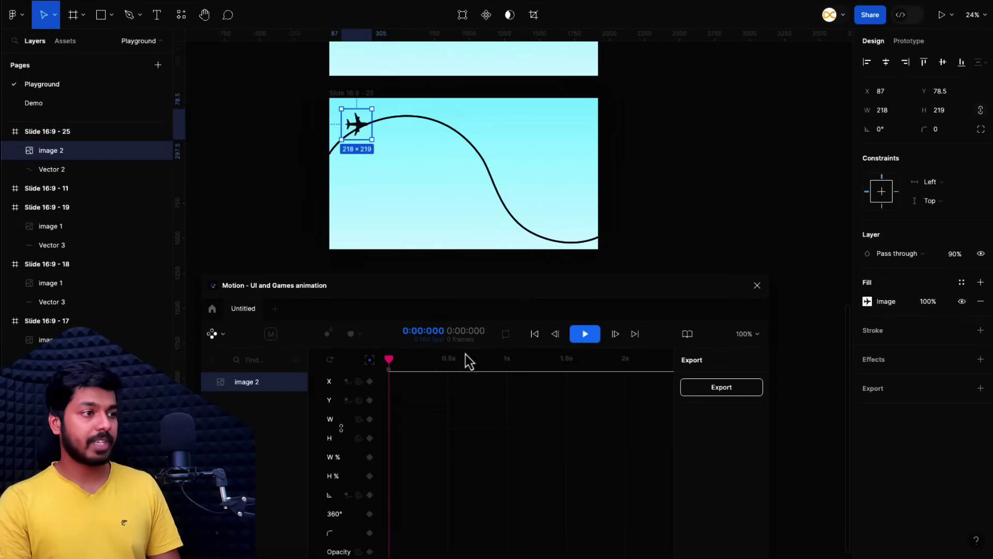
{"action": "left_click", "coordinate": [348, 386]}
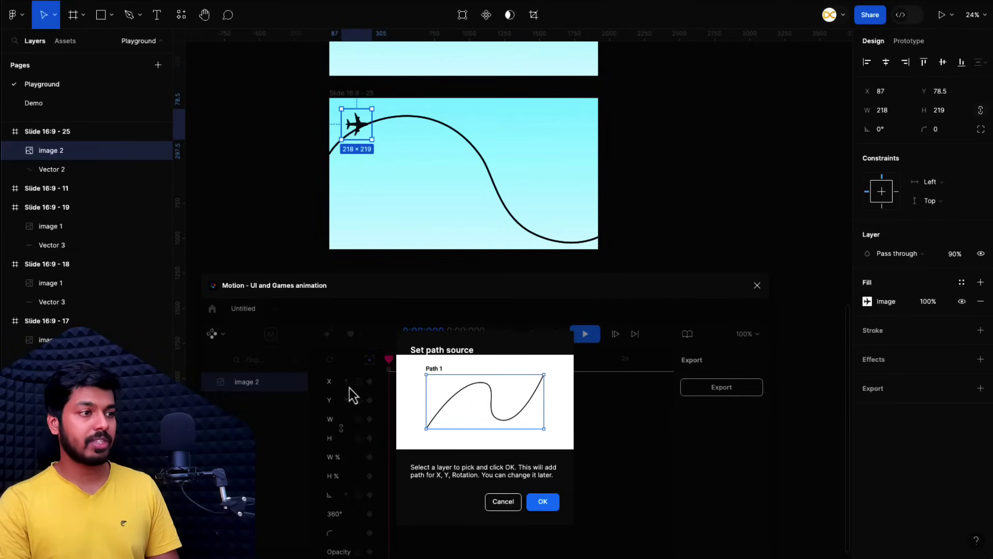
{"action": "left_click", "coordinate": [515, 224]}
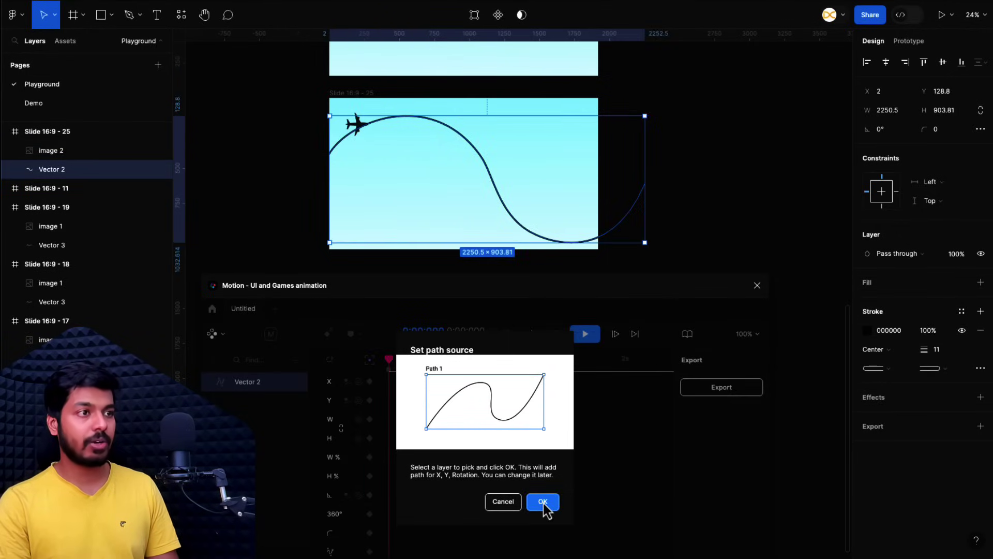
{"action": "left_click", "coordinate": [543, 502]}
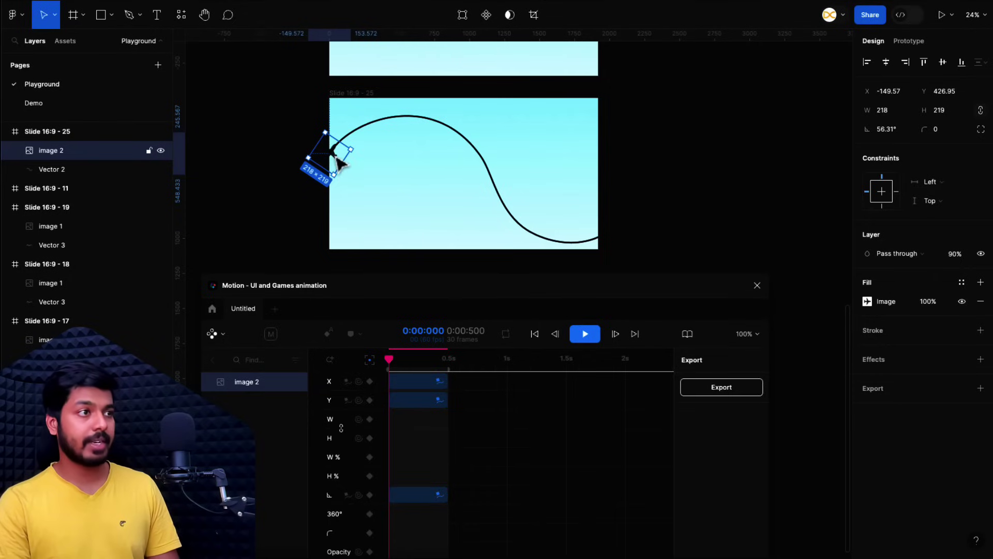
{"action": "left_click", "coordinate": [421, 388]}
{"action": "type", "text": "2"}
{"action": "key", "text": "Return"}
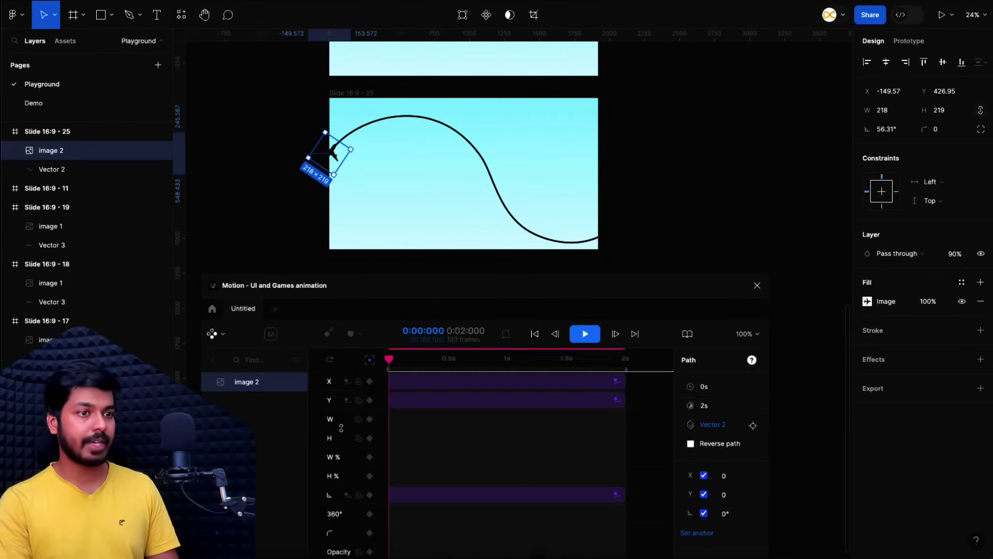
{"action": "left_click", "coordinate": [586, 335]}
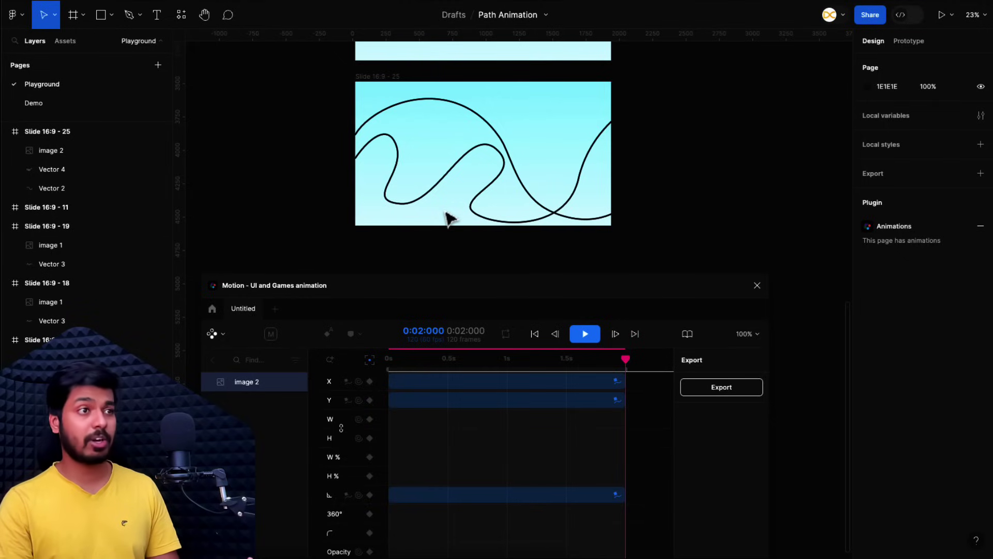
Step: Delete the old Vector 2 curve and set the airplane's rotation to 0°
{"action": "left_click", "coordinate": [492, 133]}
{"action": "key", "text": "Delete"}
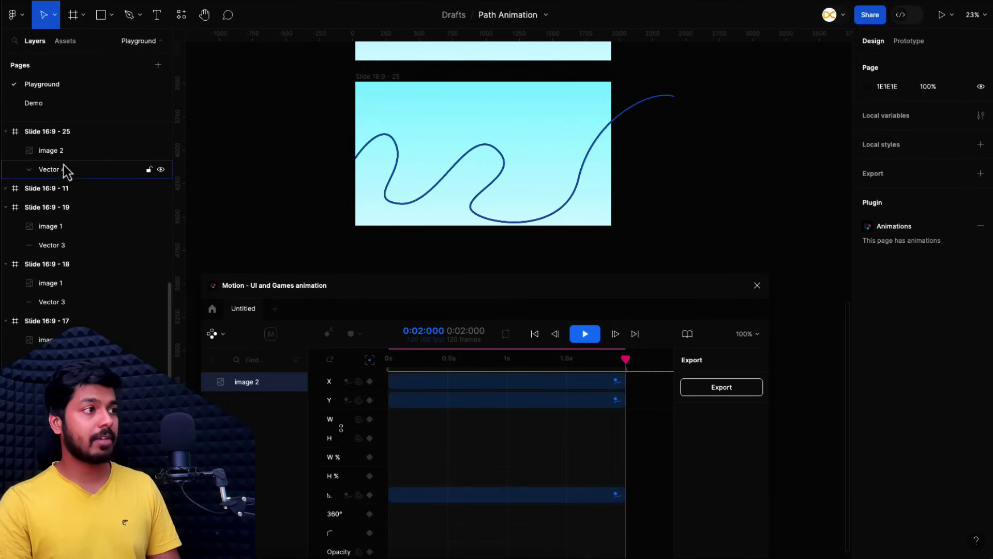
{"action": "left_click", "coordinate": [51, 150]}
{"action": "left_click", "coordinate": [886, 129]}
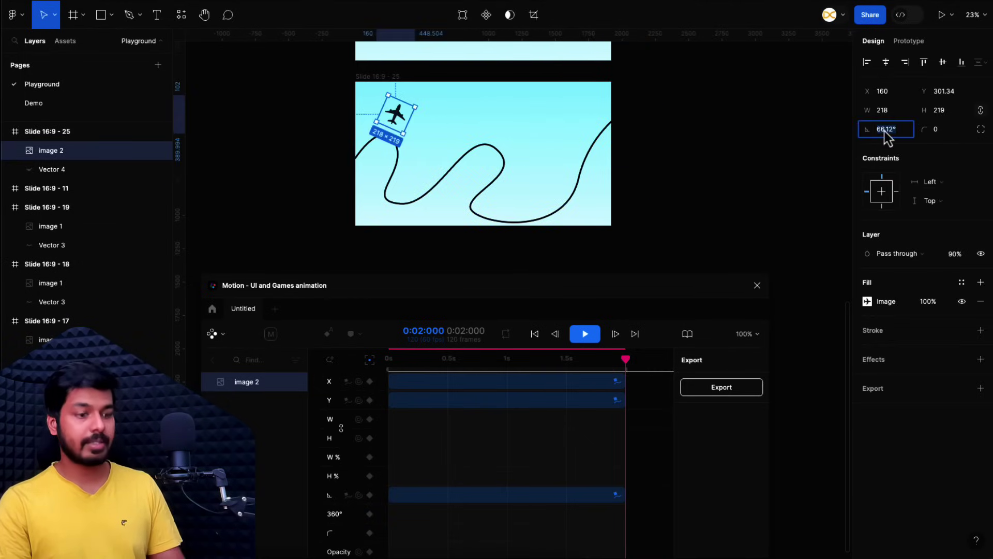
{"action": "type", "text": "0"}
{"action": "key", "text": "Return"}
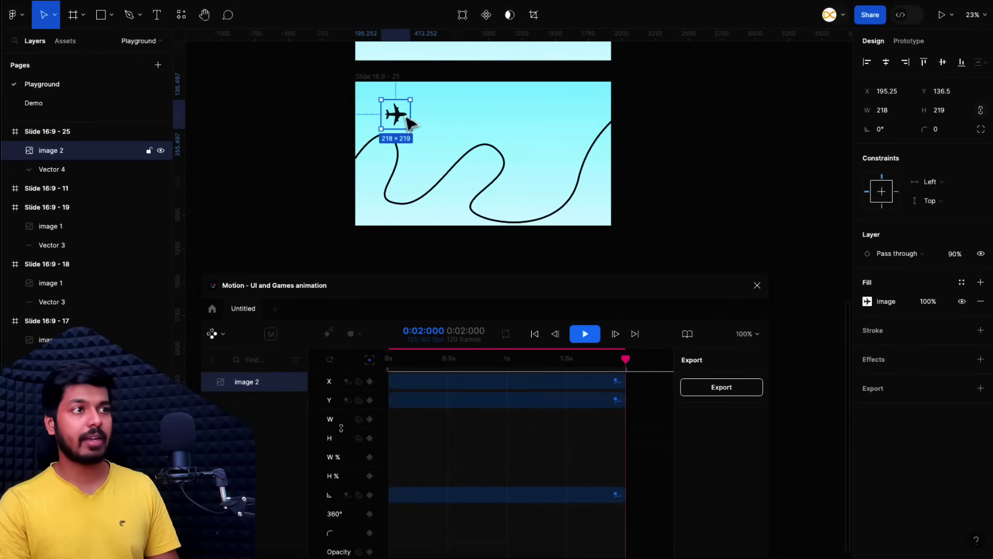
Step: Set the airplane's motion path source to the wavy Vector 4 line
{"action": "left_click", "coordinate": [486, 120]}
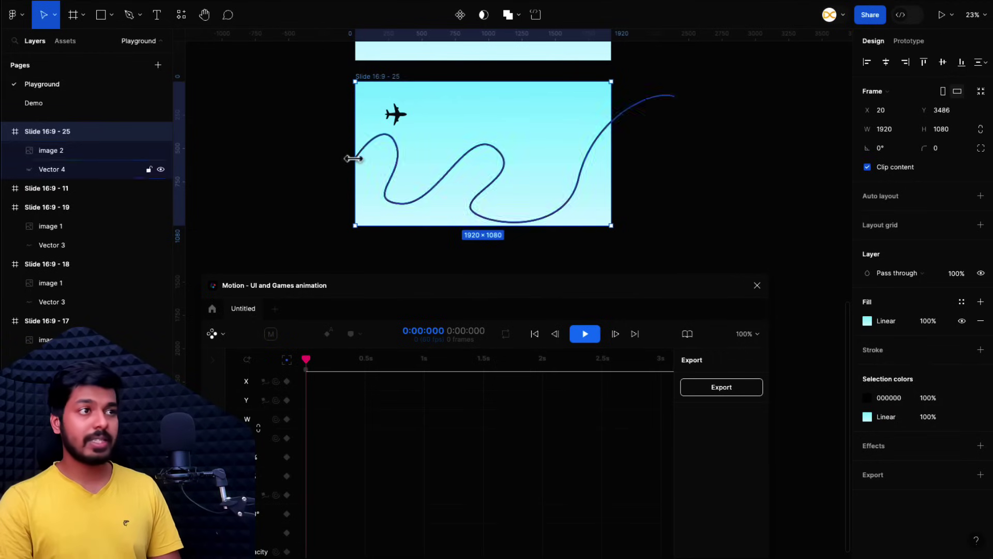
{"action": "left_click", "coordinate": [405, 123]}
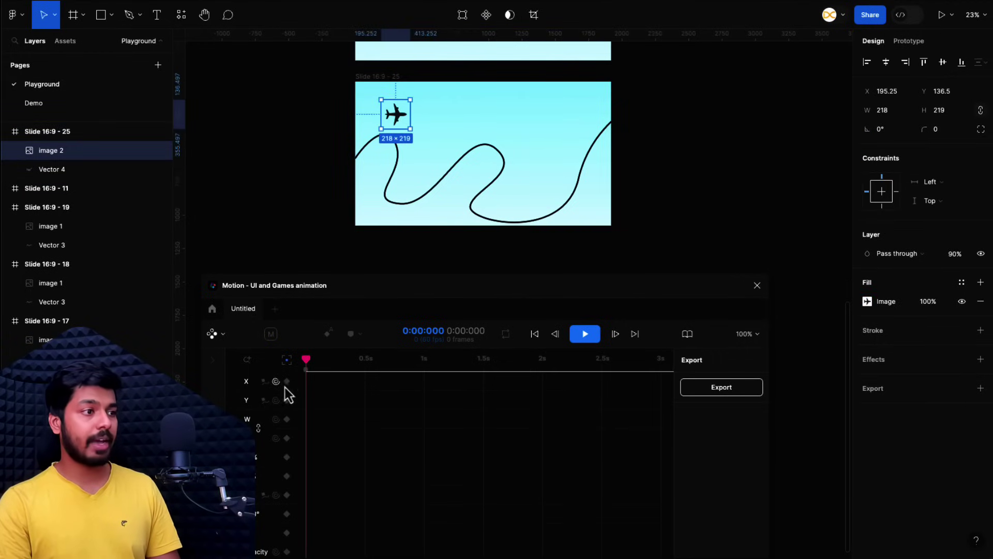
{"action": "left_click", "coordinate": [265, 384]}
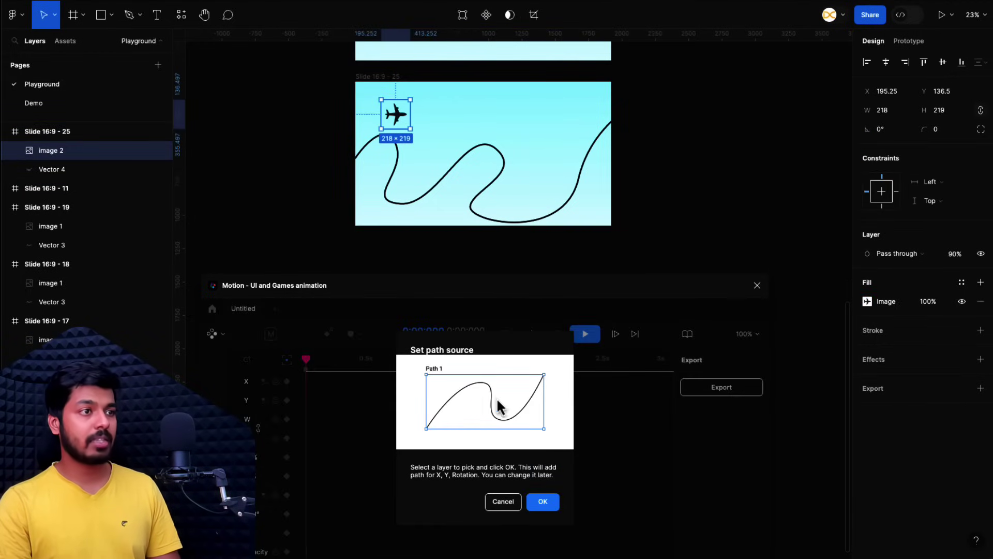
{"action": "left_click", "coordinate": [494, 193]}
{"action": "left_click", "coordinate": [542, 501]}
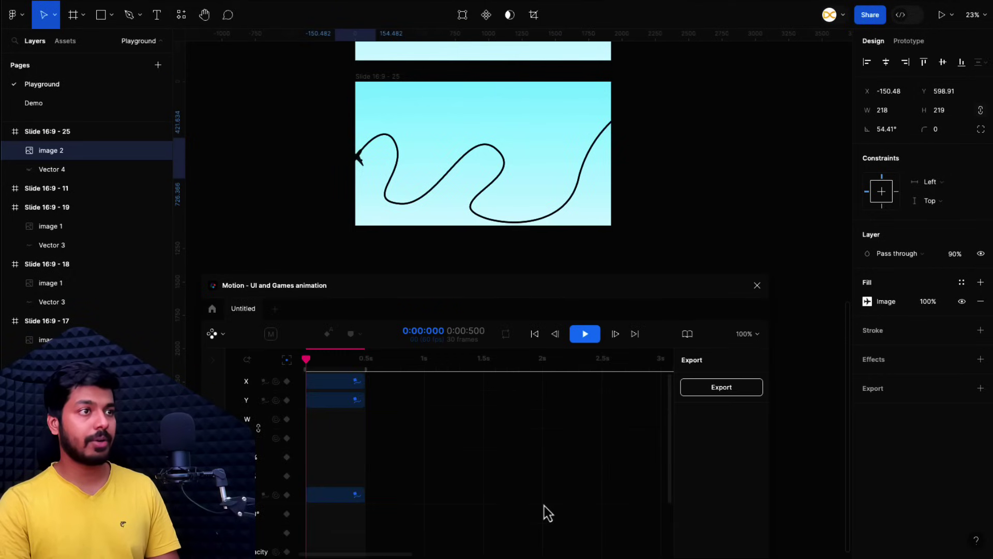
Step: Set the path duration to 2 seconds and play the animation twice
{"action": "left_click", "coordinate": [343, 383]}
{"action": "left_click", "coordinate": [706, 406]}
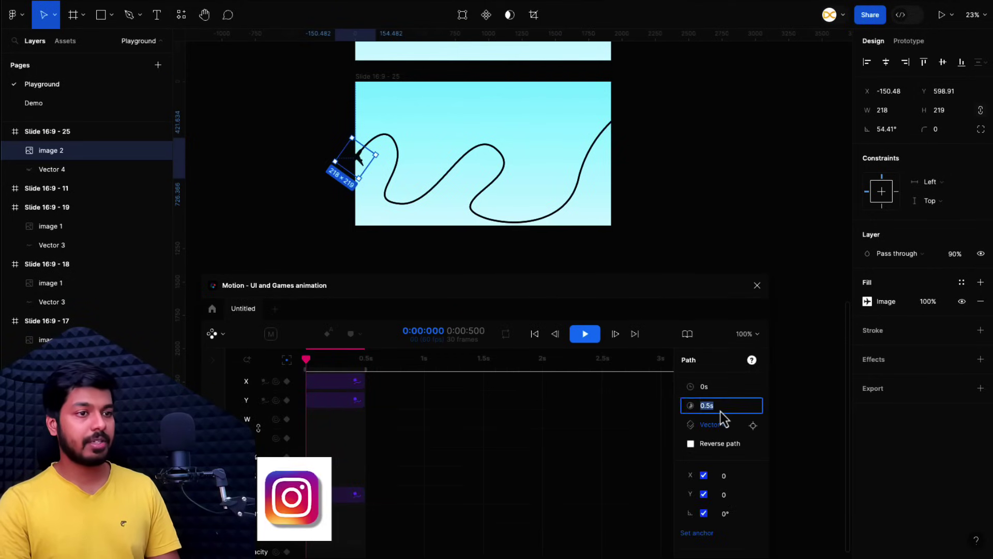
{"action": "type", "text": "2"}
{"action": "key", "text": "Return"}
{"action": "left_click", "coordinate": [593, 342]}
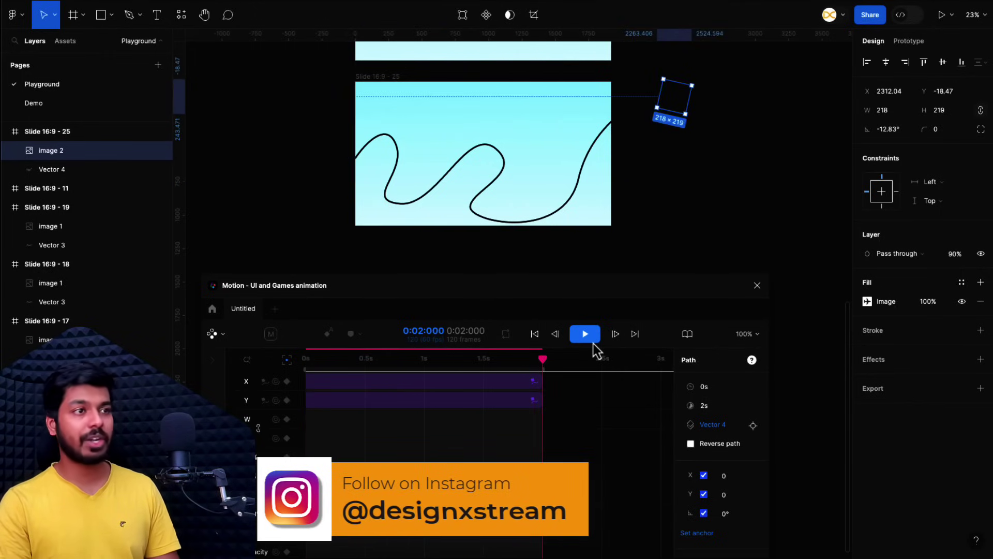
{"action": "left_click", "coordinate": [593, 342]}
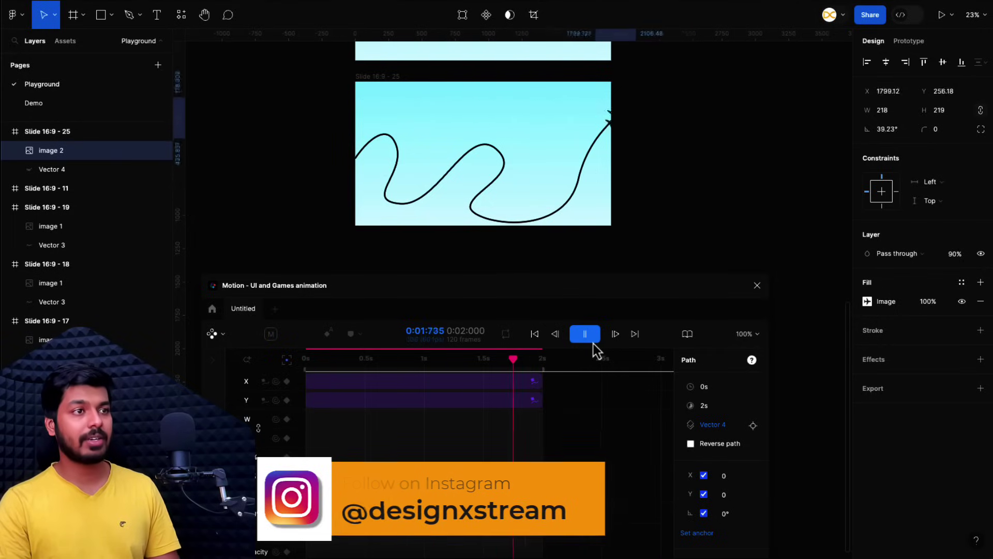